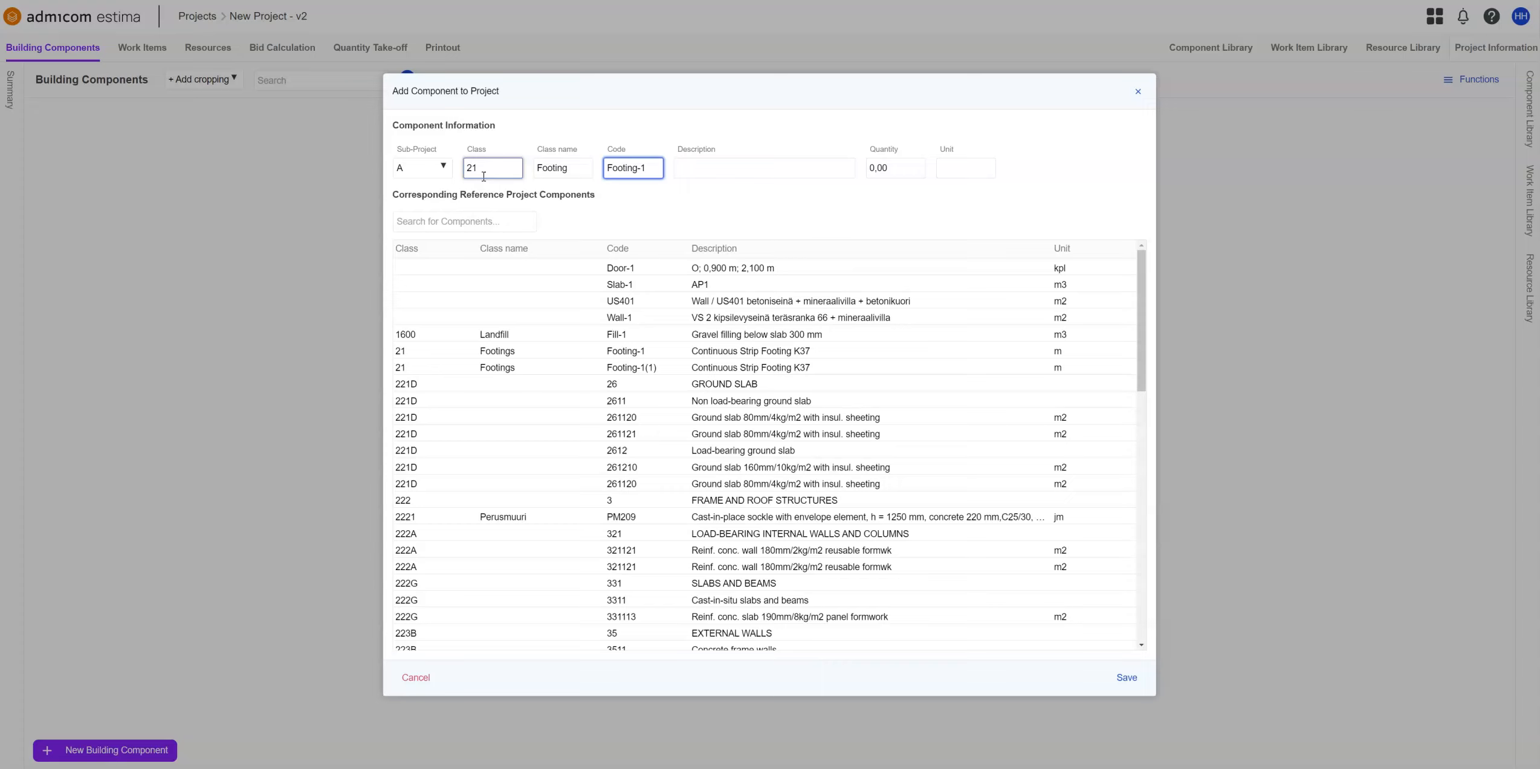
Complete the Footing-1 component with the description "Strip footing K30", quantity 100 and unit m, and save it to the project
key(Tab)
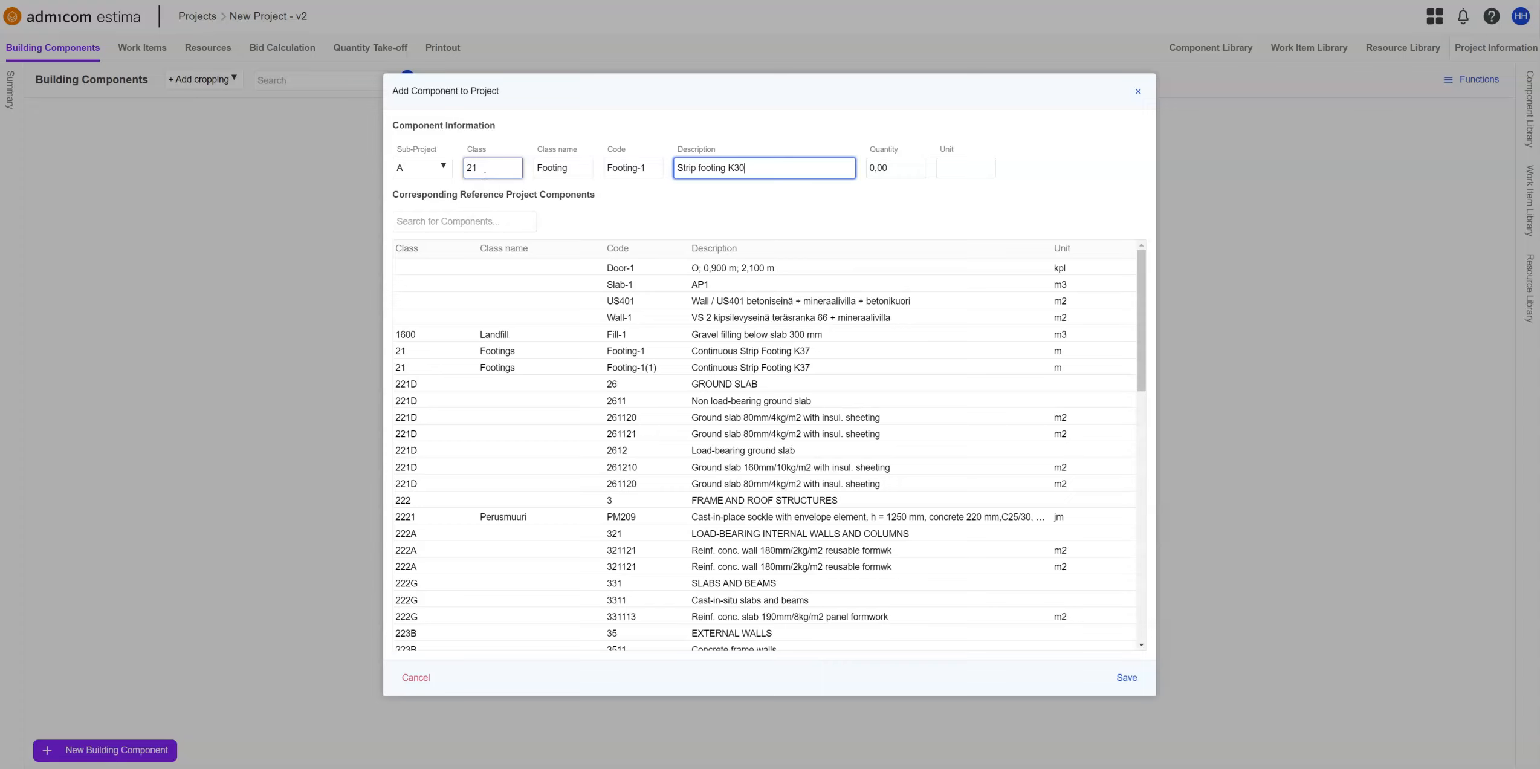
key(Tab)
text(100)
key(Tab)
text(m)
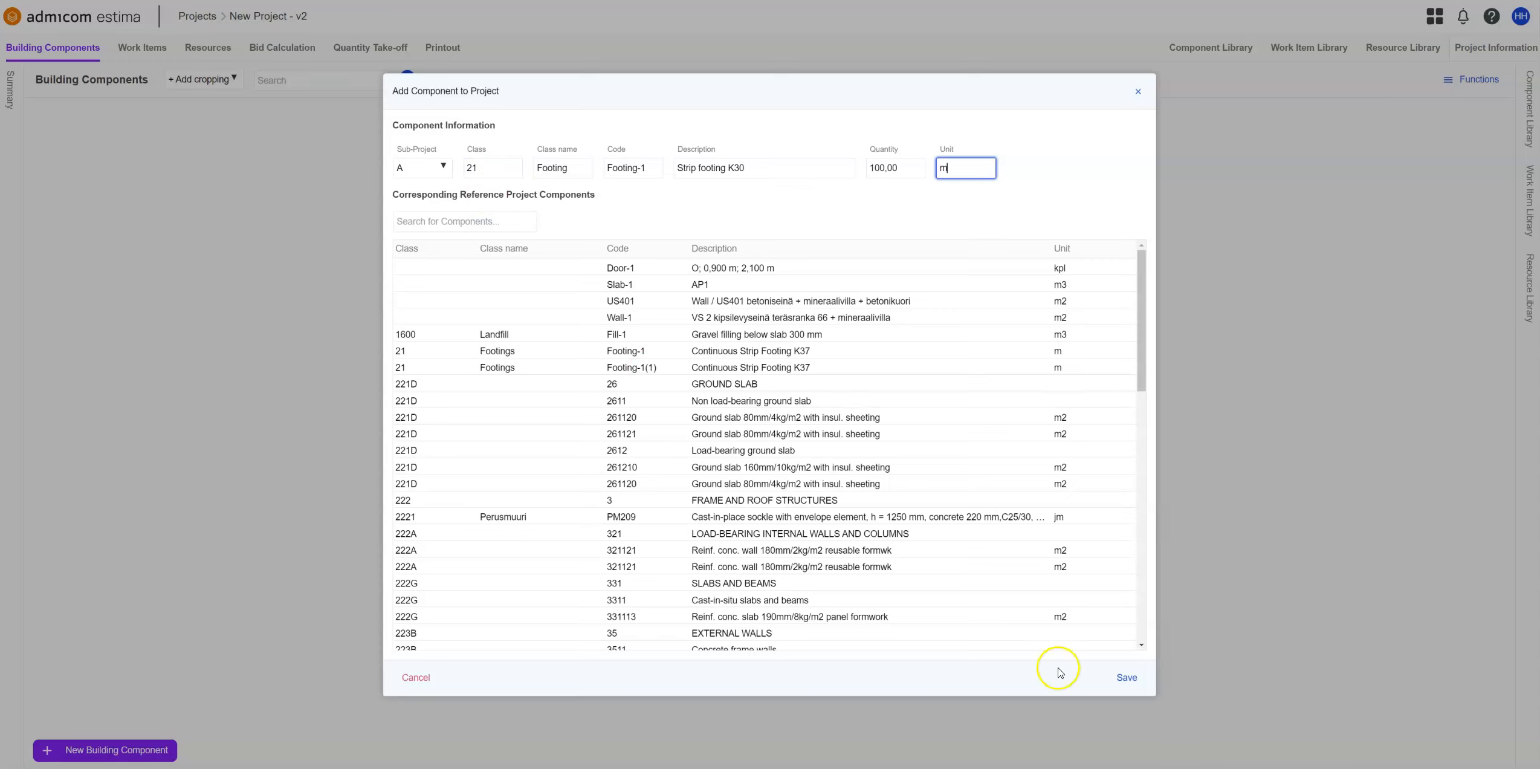
click(1125, 679)
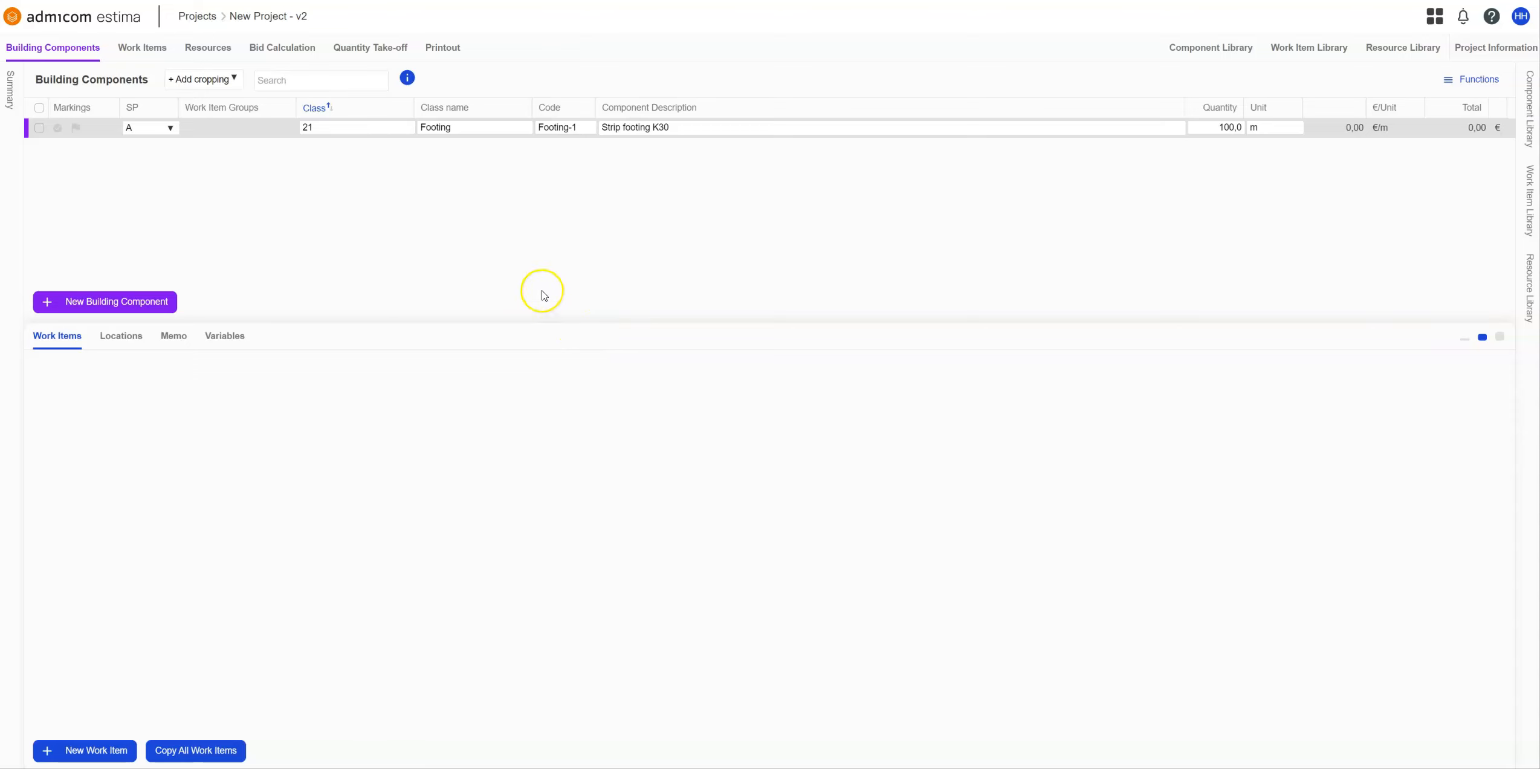
Create work item 2121002 "Footing Rebar 16 mm" for the strip footing, with kg as its unit
click(113, 750)
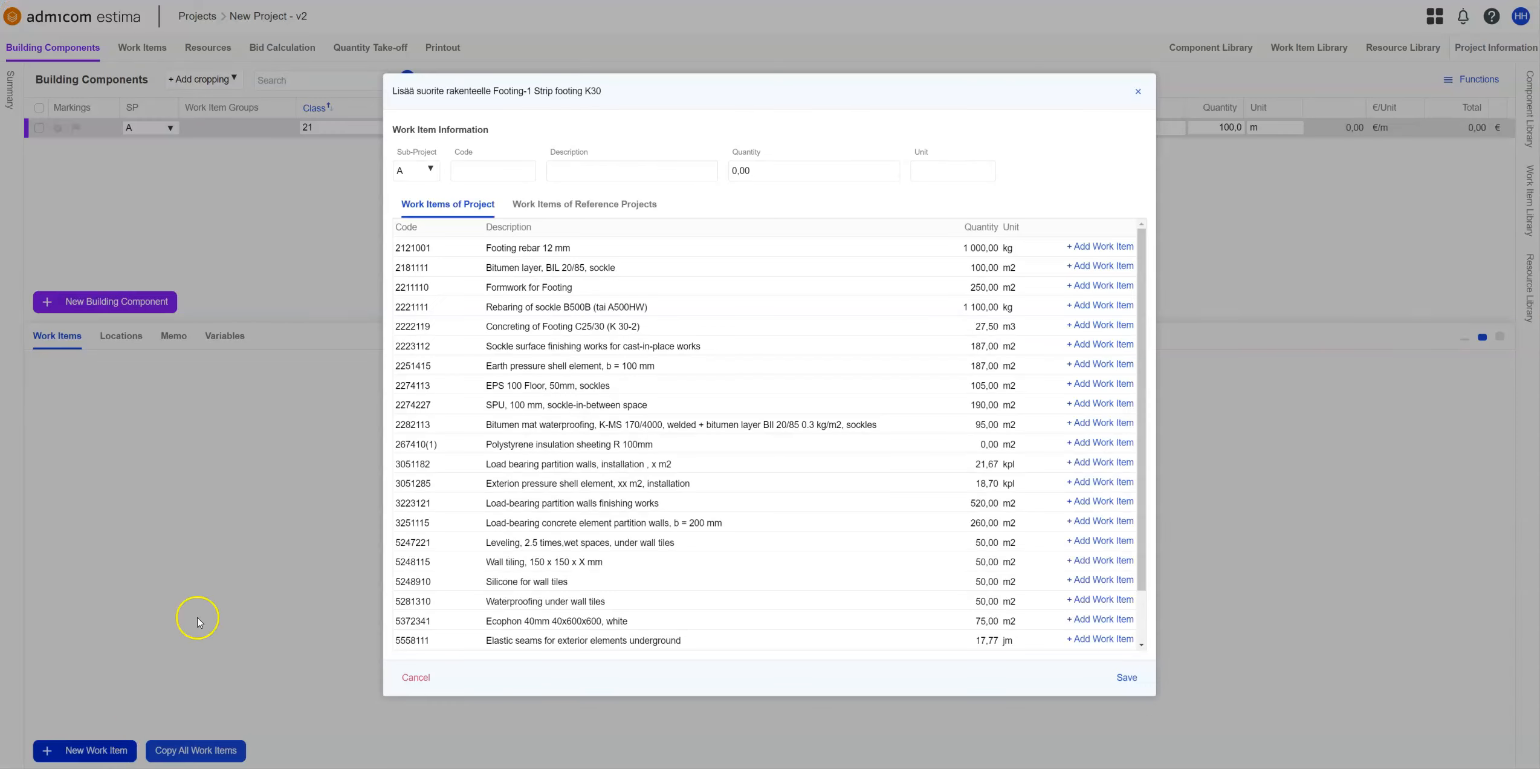
click(512, 167)
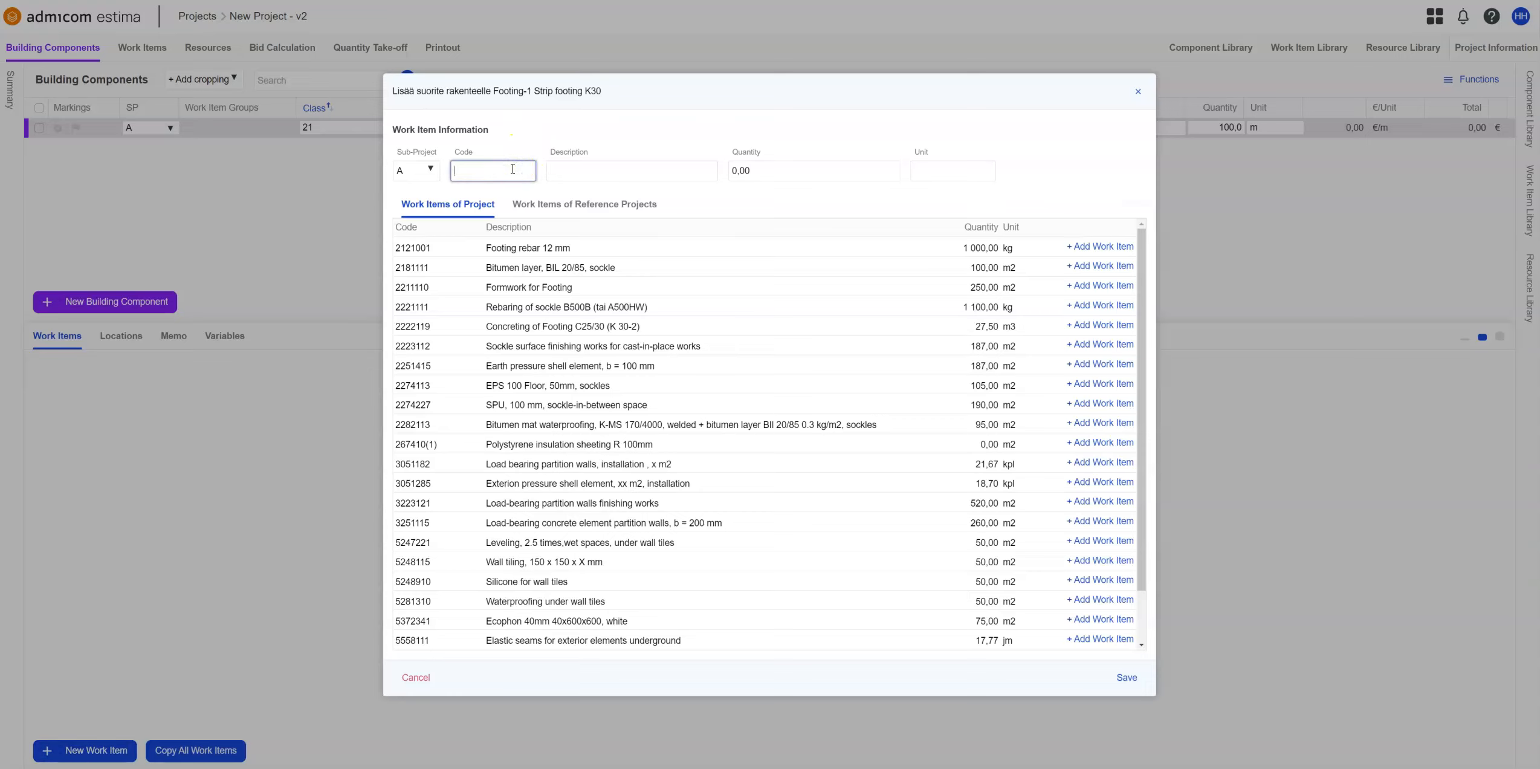
text(2121002)
key(Tab)
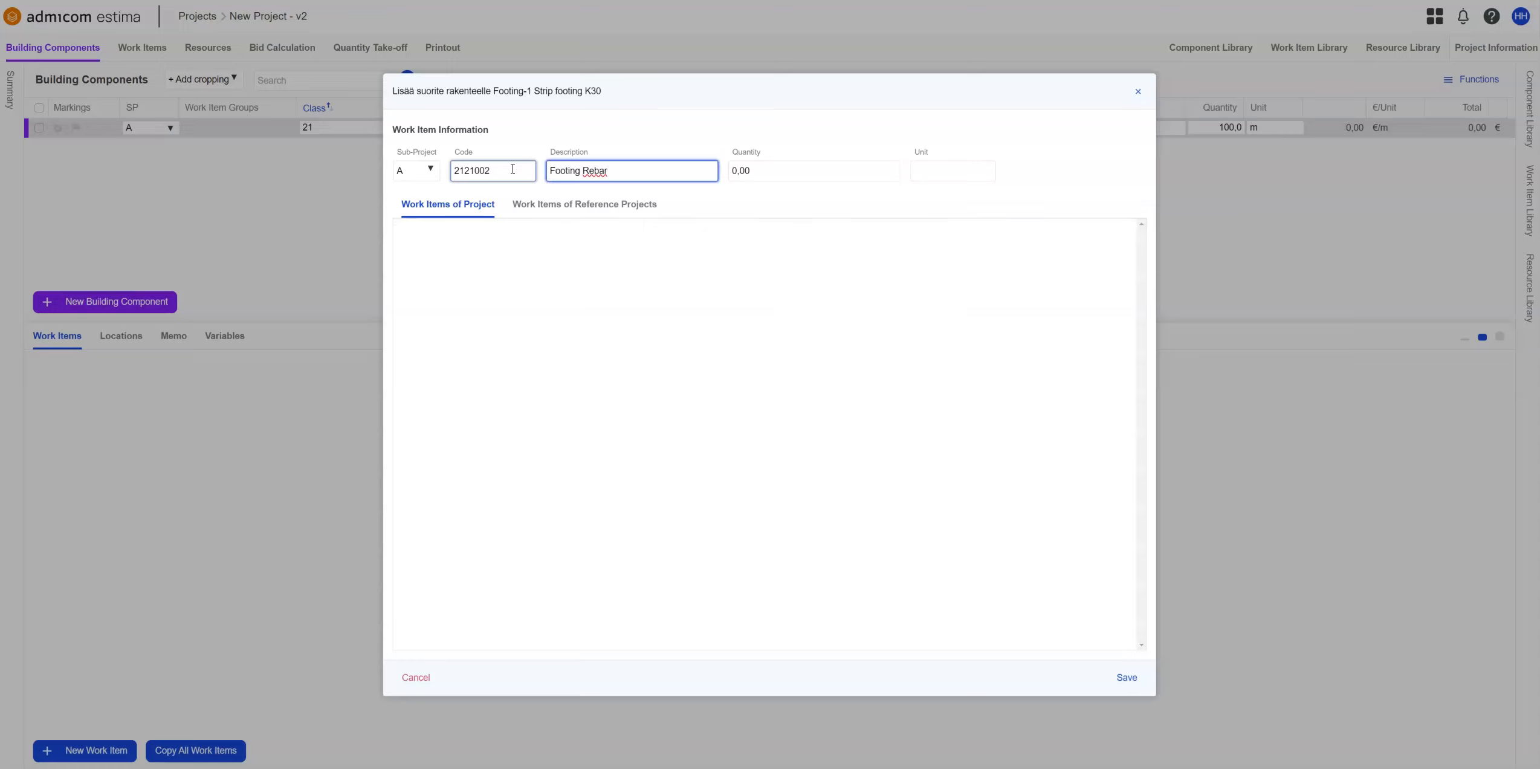
key(Tab)
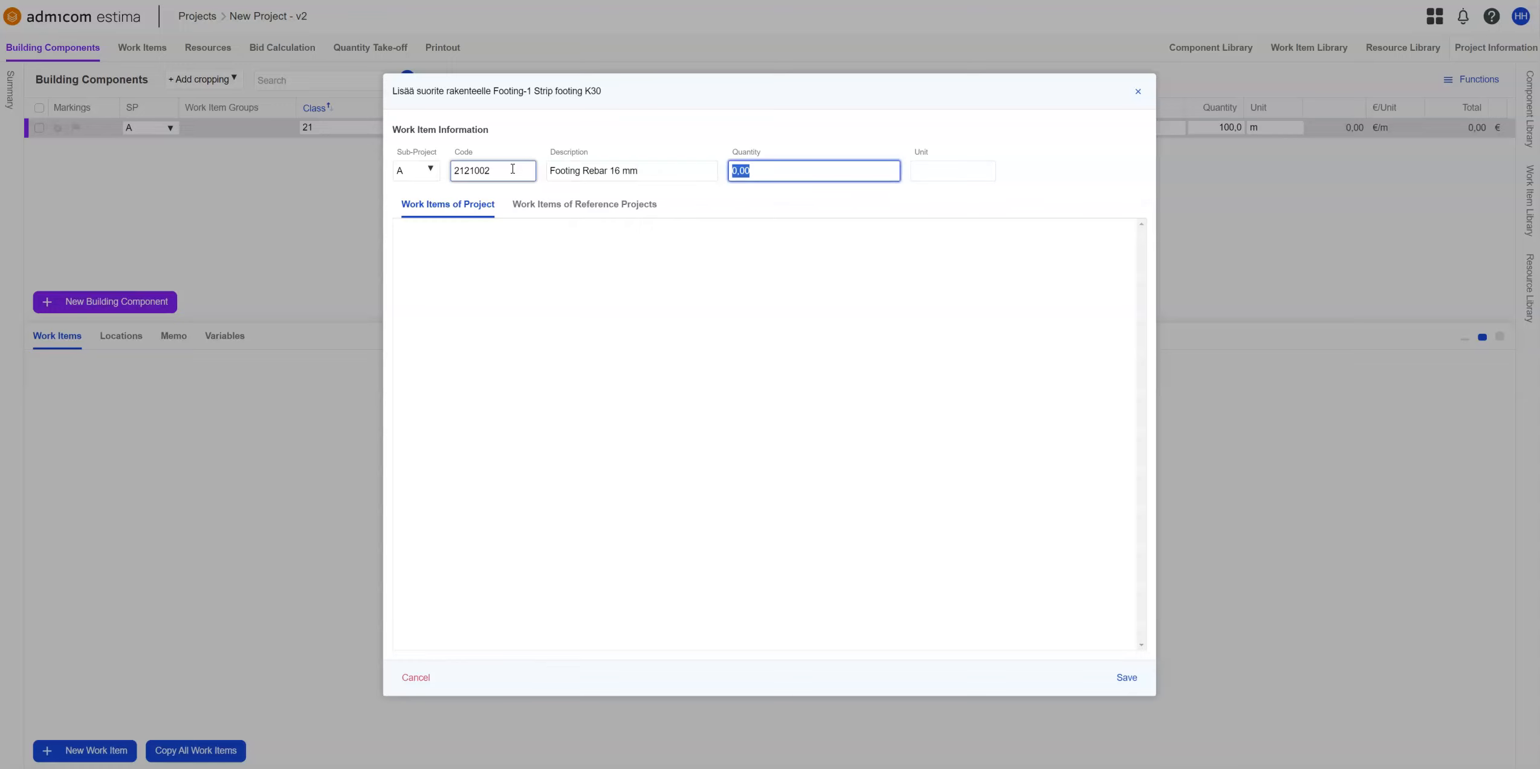
key(Tab)
text(kg)
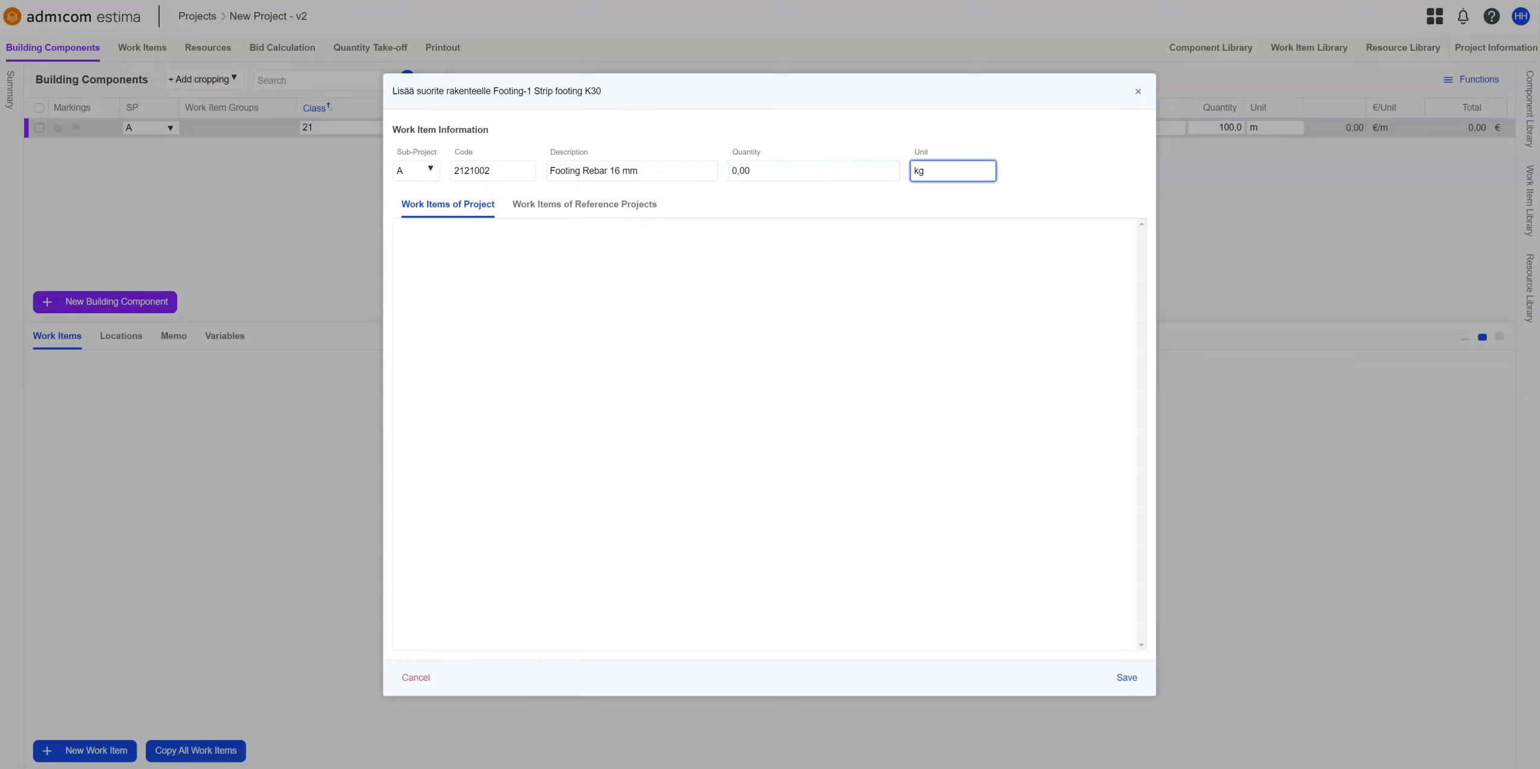
click(1125, 676)
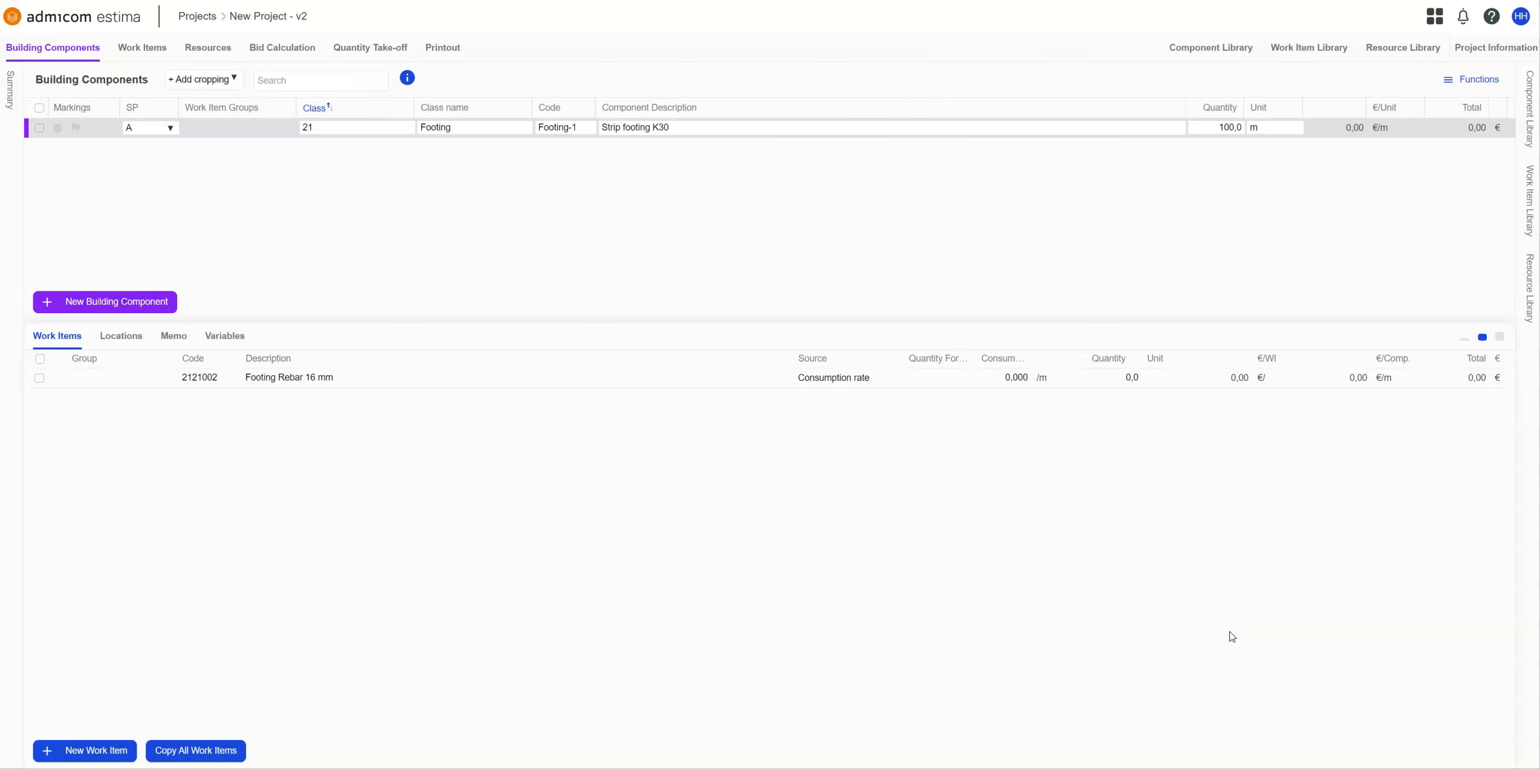
click(1164, 377)
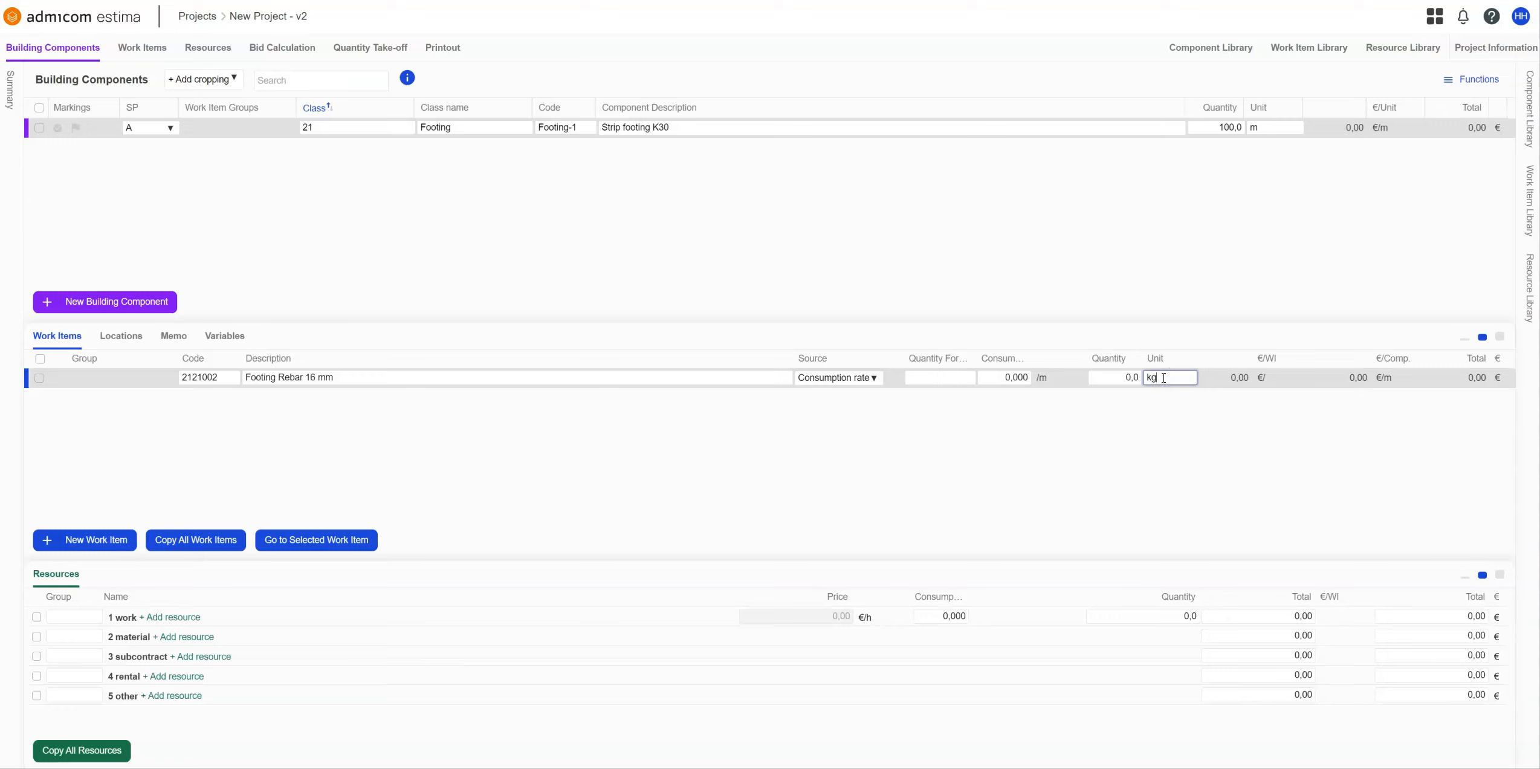
click(1143, 407)
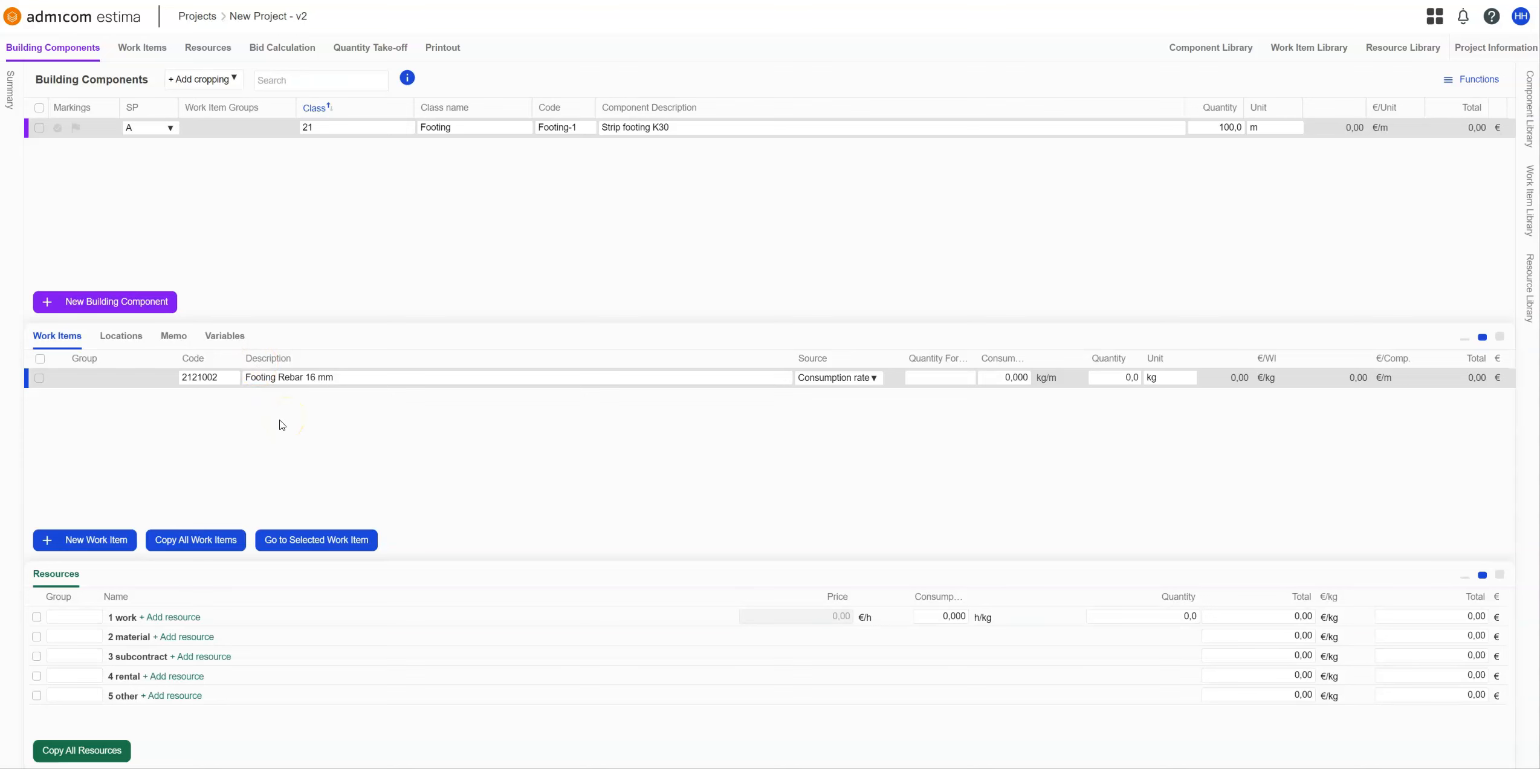
Start another work item for the strip footing and search the reference projects' work items for "reba", then clear the search
click(111, 533)
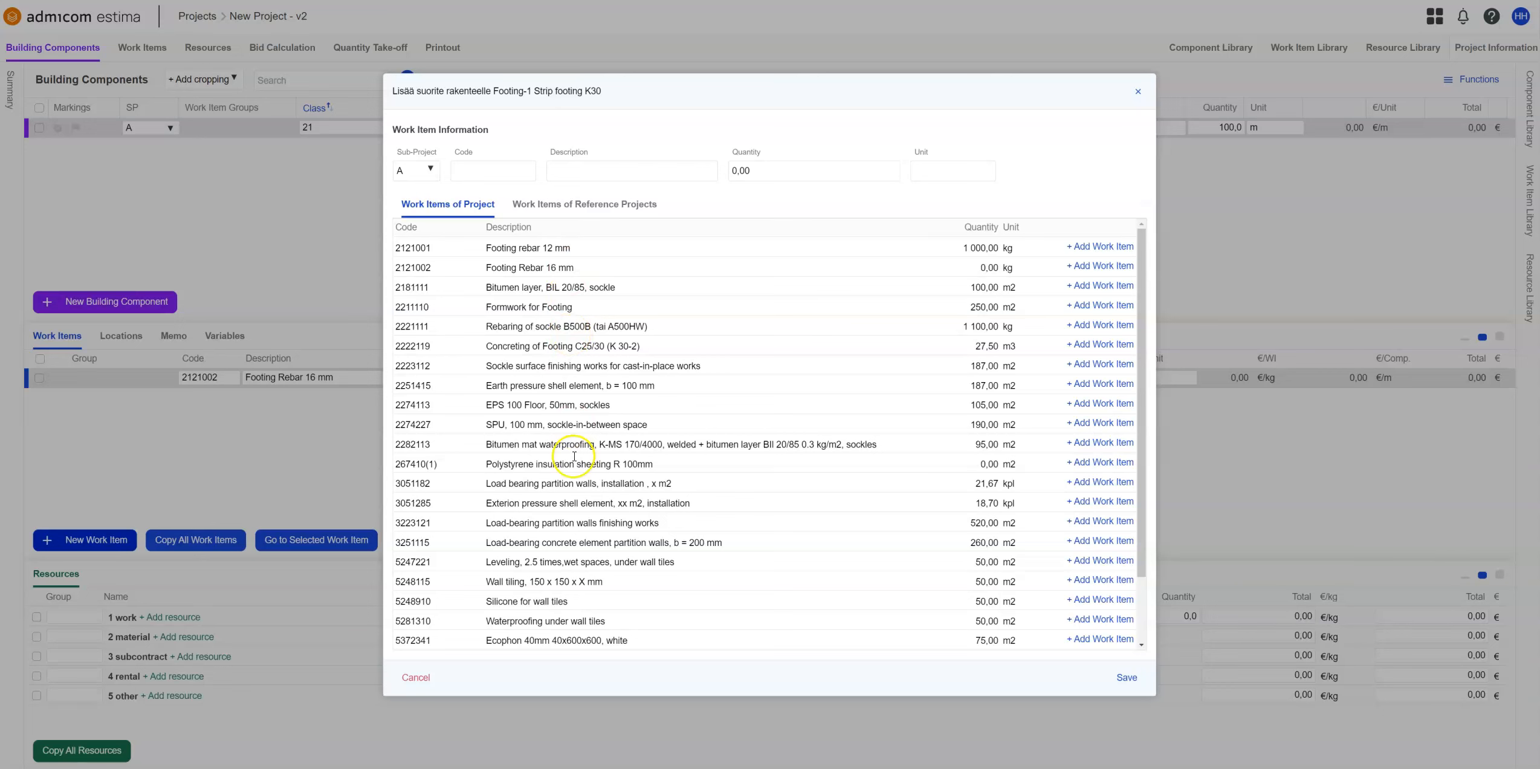
click(580, 208)
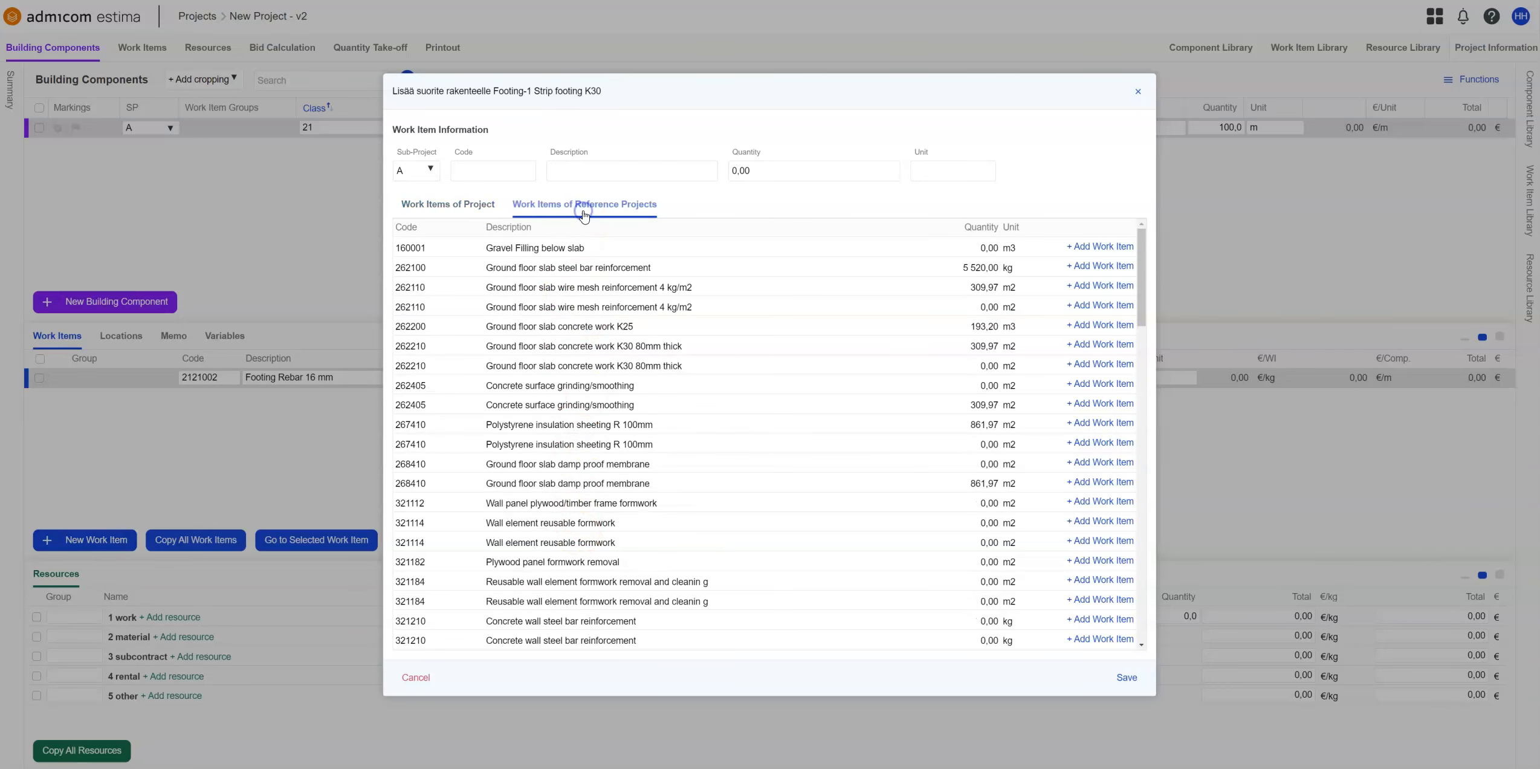
click(605, 174)
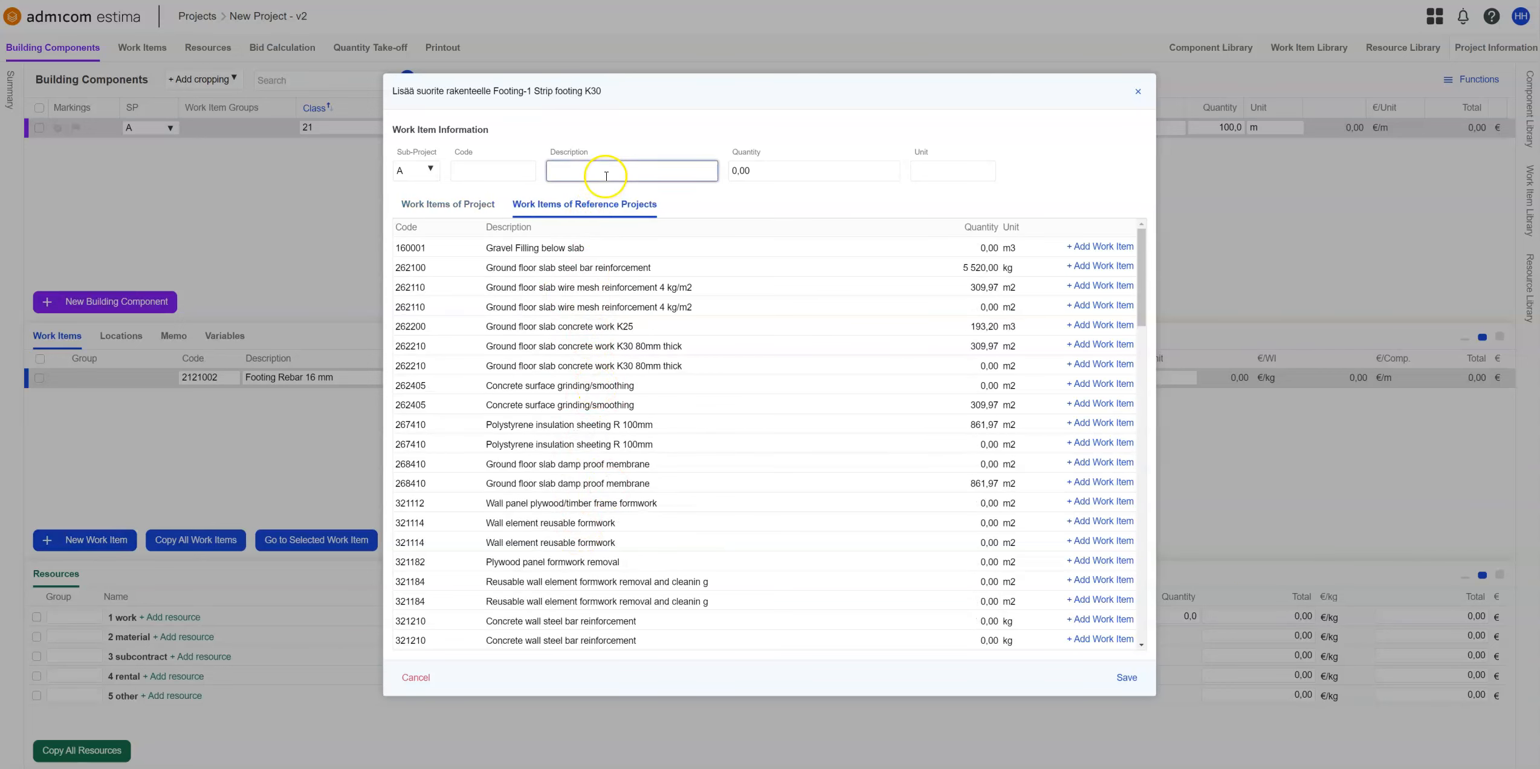
text(reba)
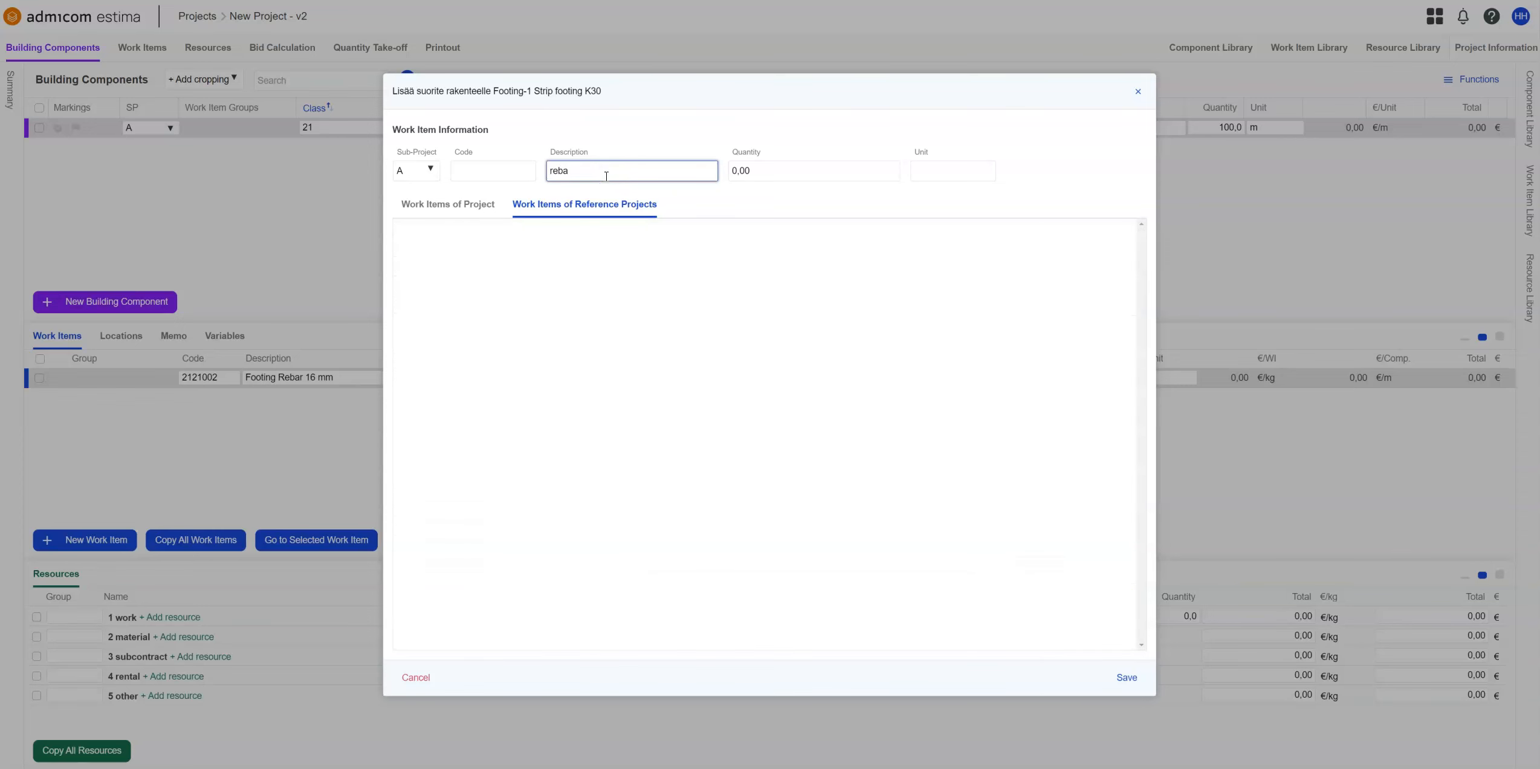
key(BackSpace)
key(BackSpace)
key(BackSpace)
key(BackSpace)
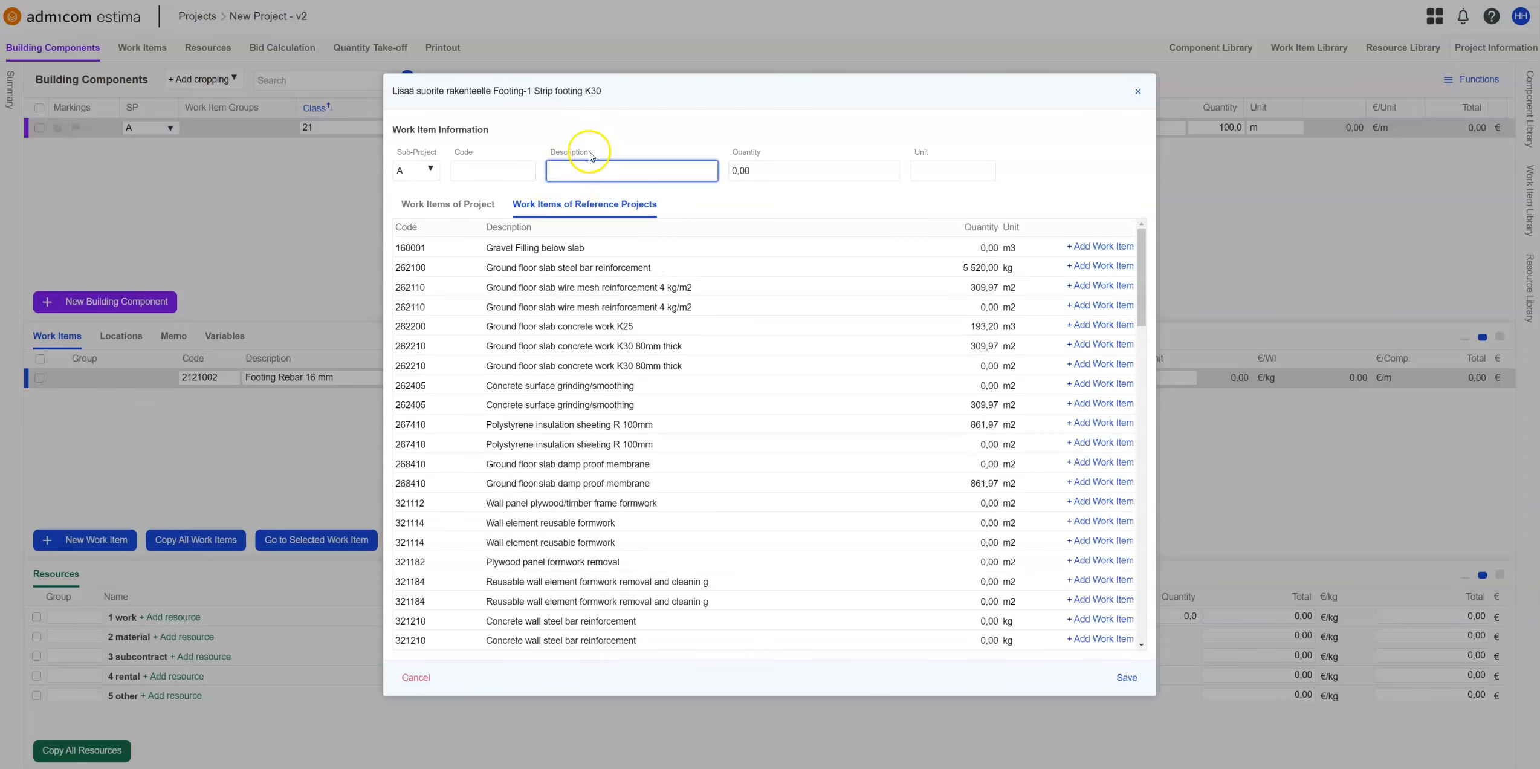
Filter the project's work items by "foo" and add Formwork for Footing and Concreting of Footing C25/30 (K 30-2) to the component
click(471, 203)
click(581, 171)
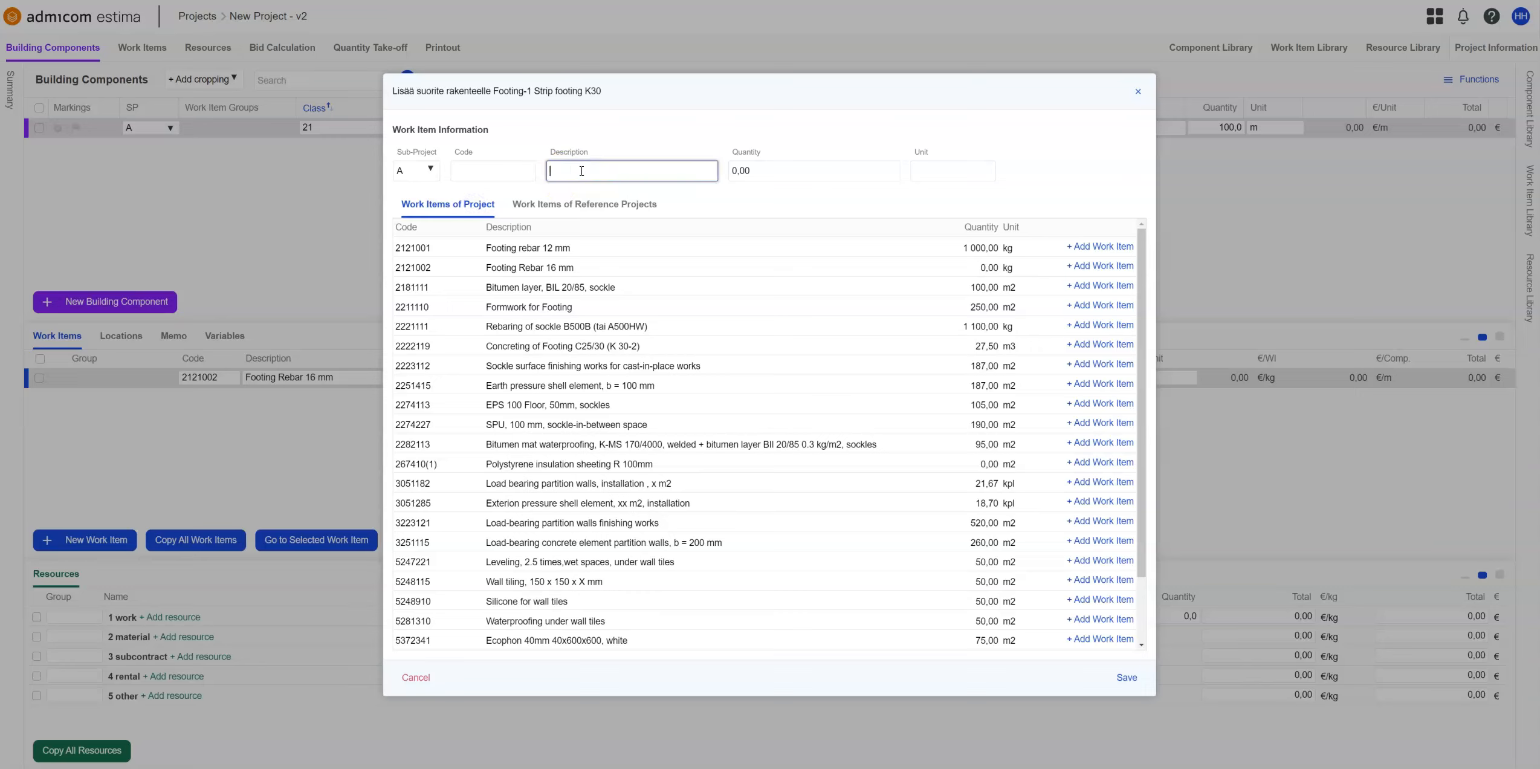
text(foo)
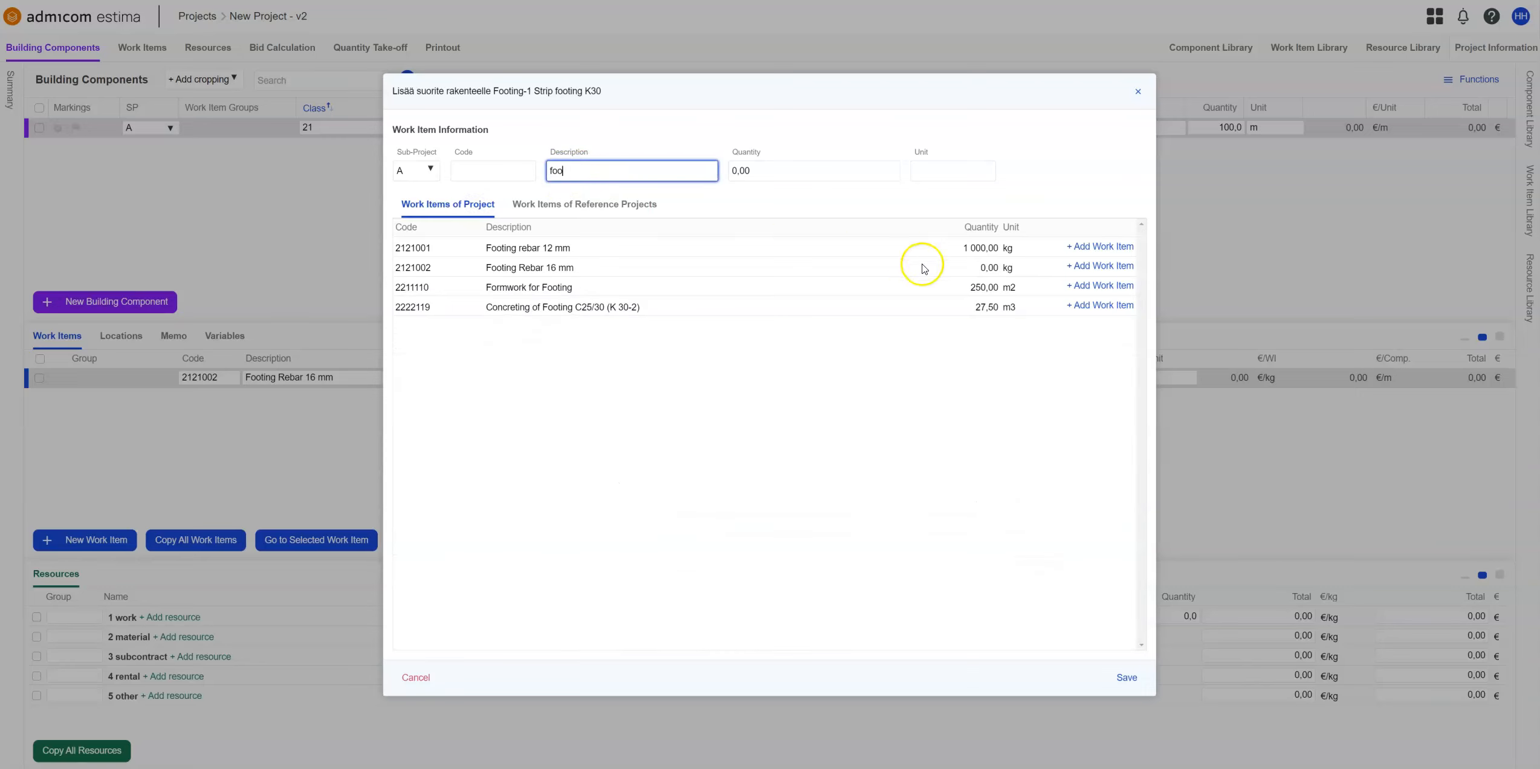
click(1095, 292)
click(1101, 311)
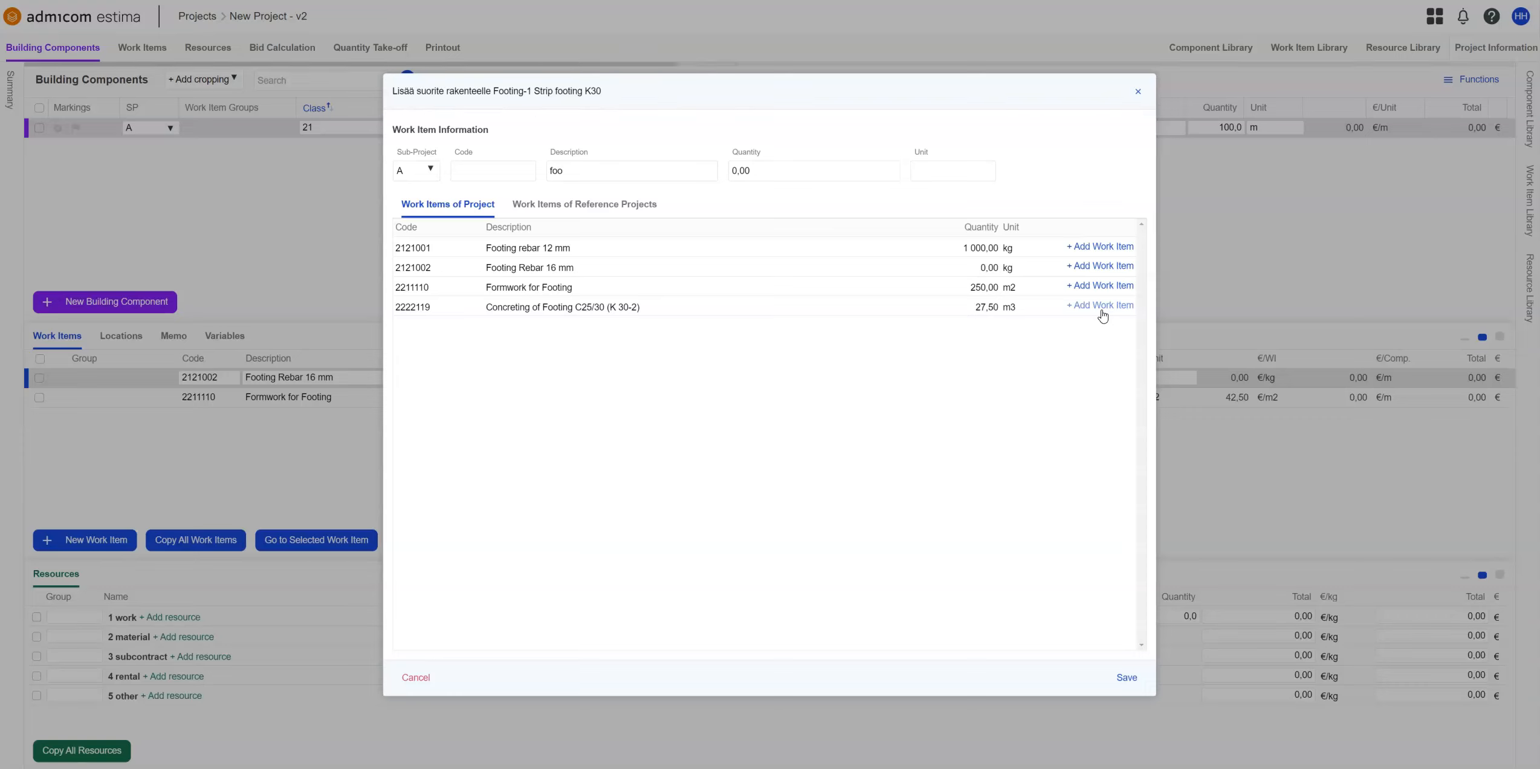
click(586, 205)
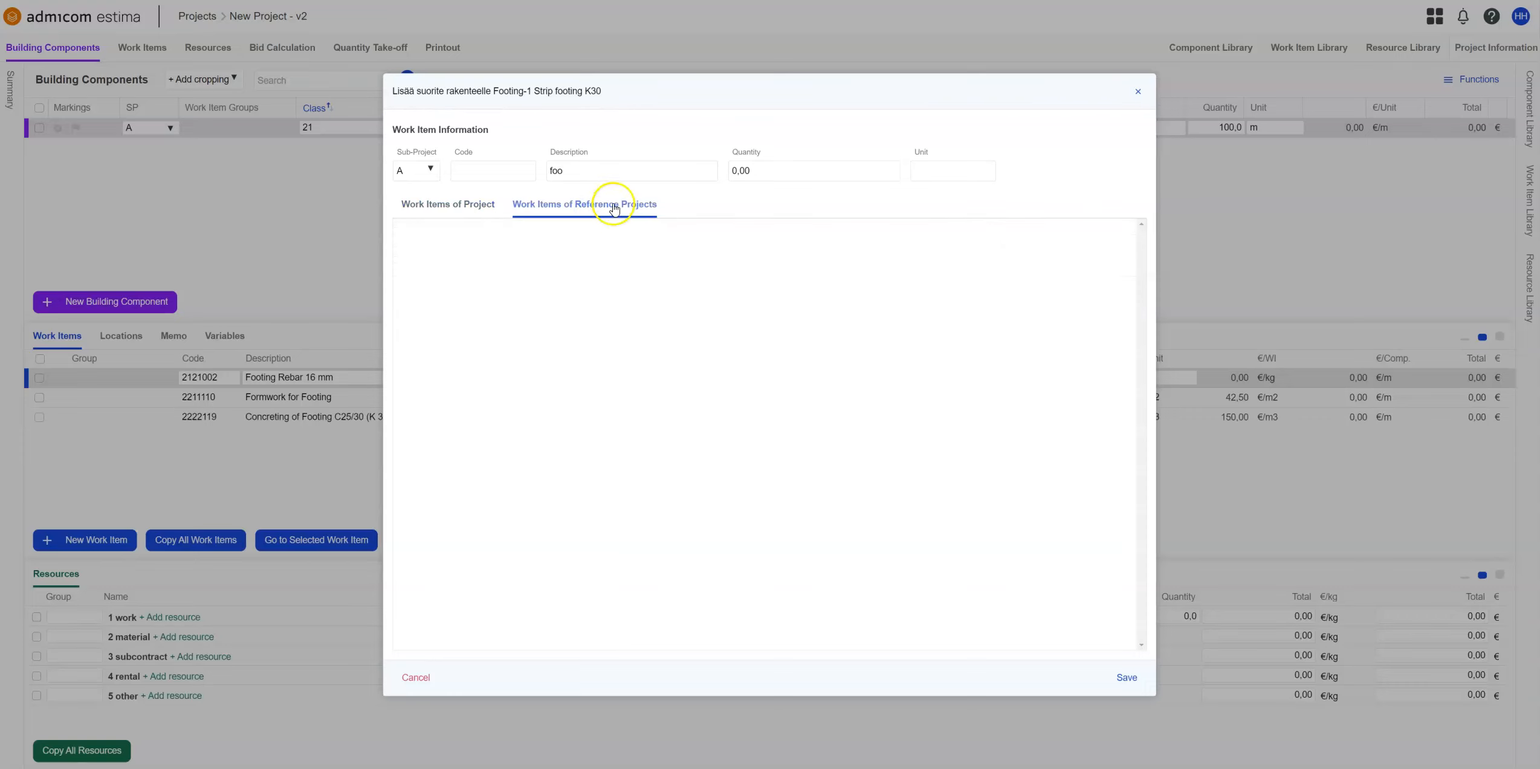
click(1257, 502)
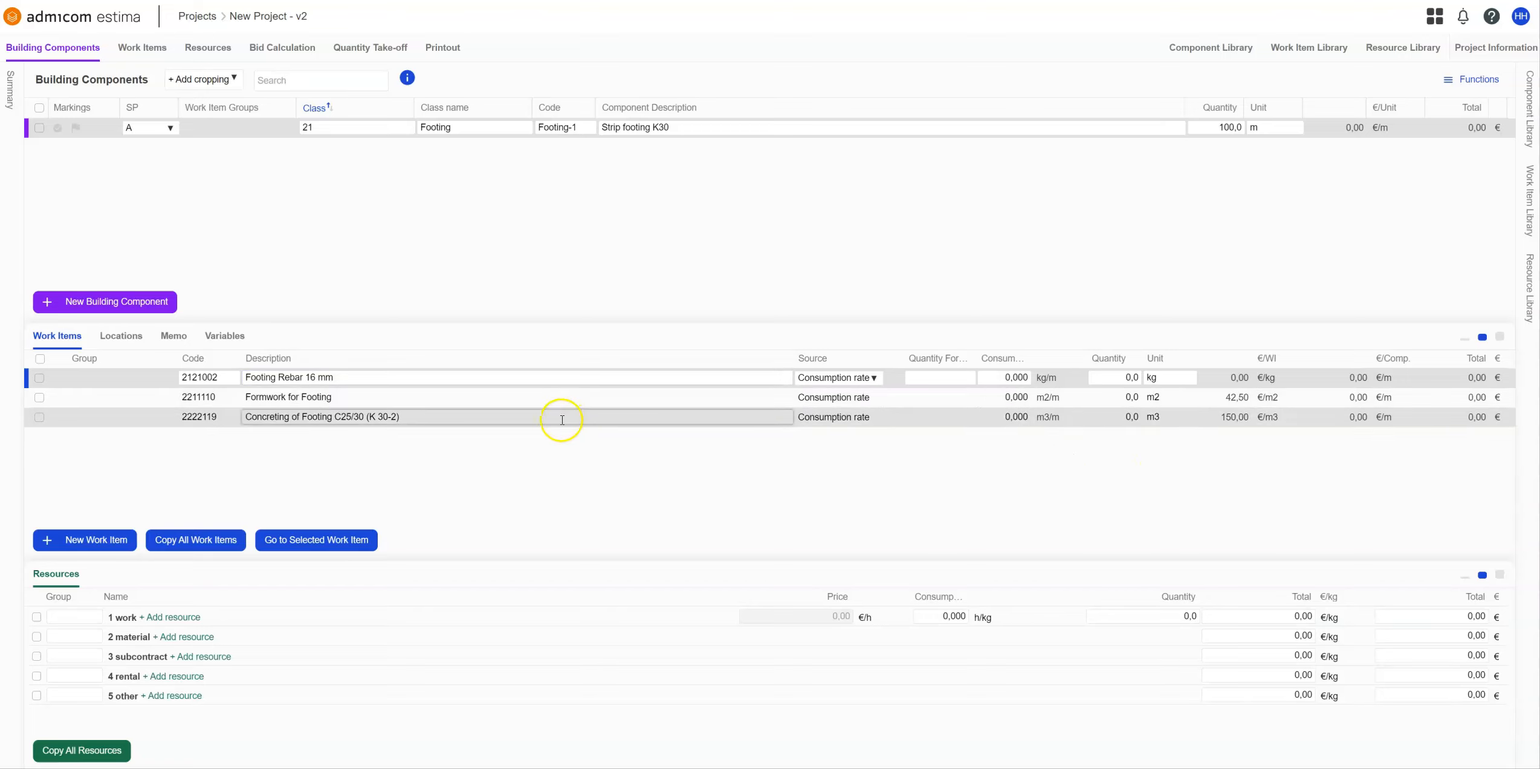
Enter x*2*H as the quantity formula of the Formwork for Footing work item
click(946, 376)
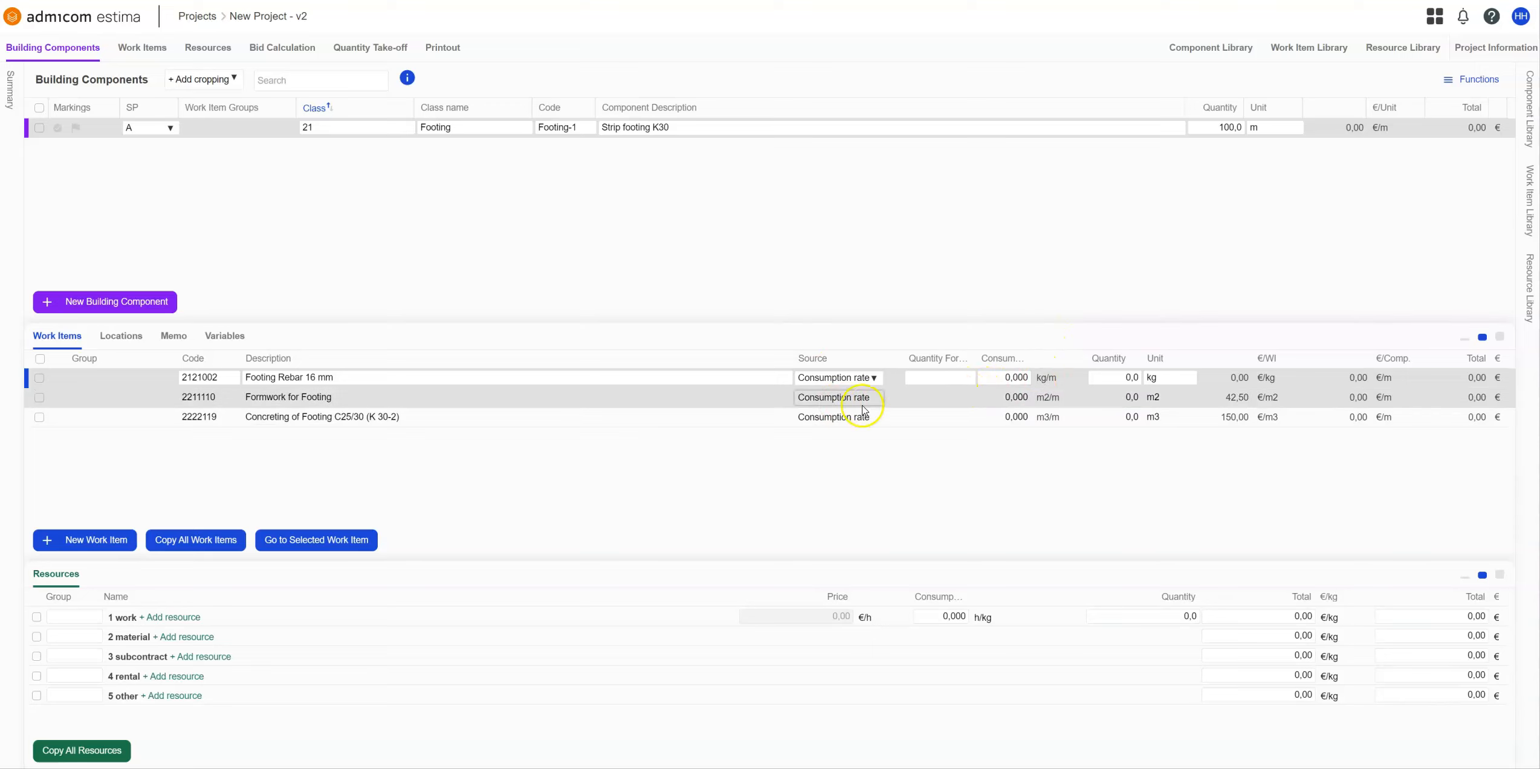
click(946, 396)
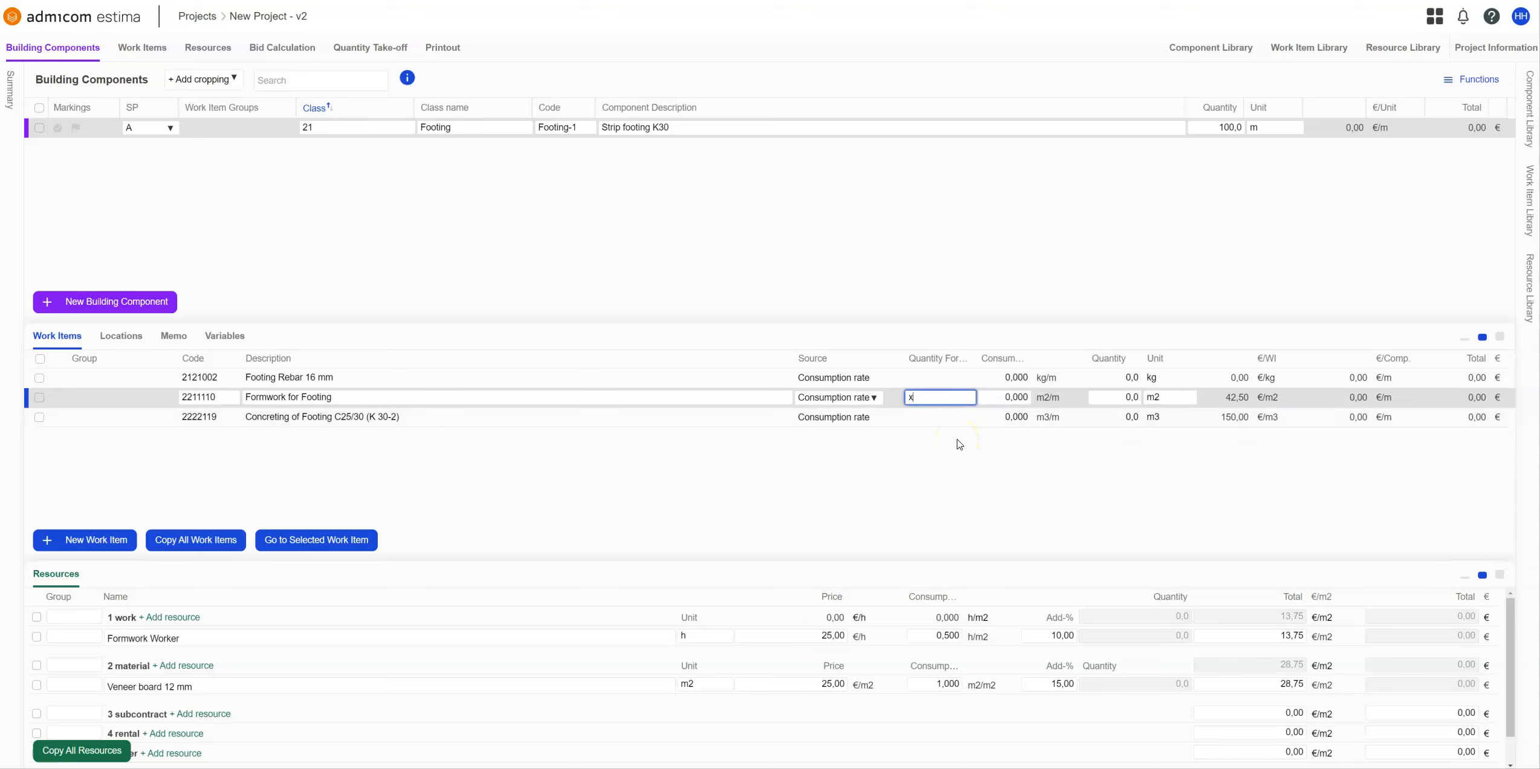
text(x*)
text(2*H)
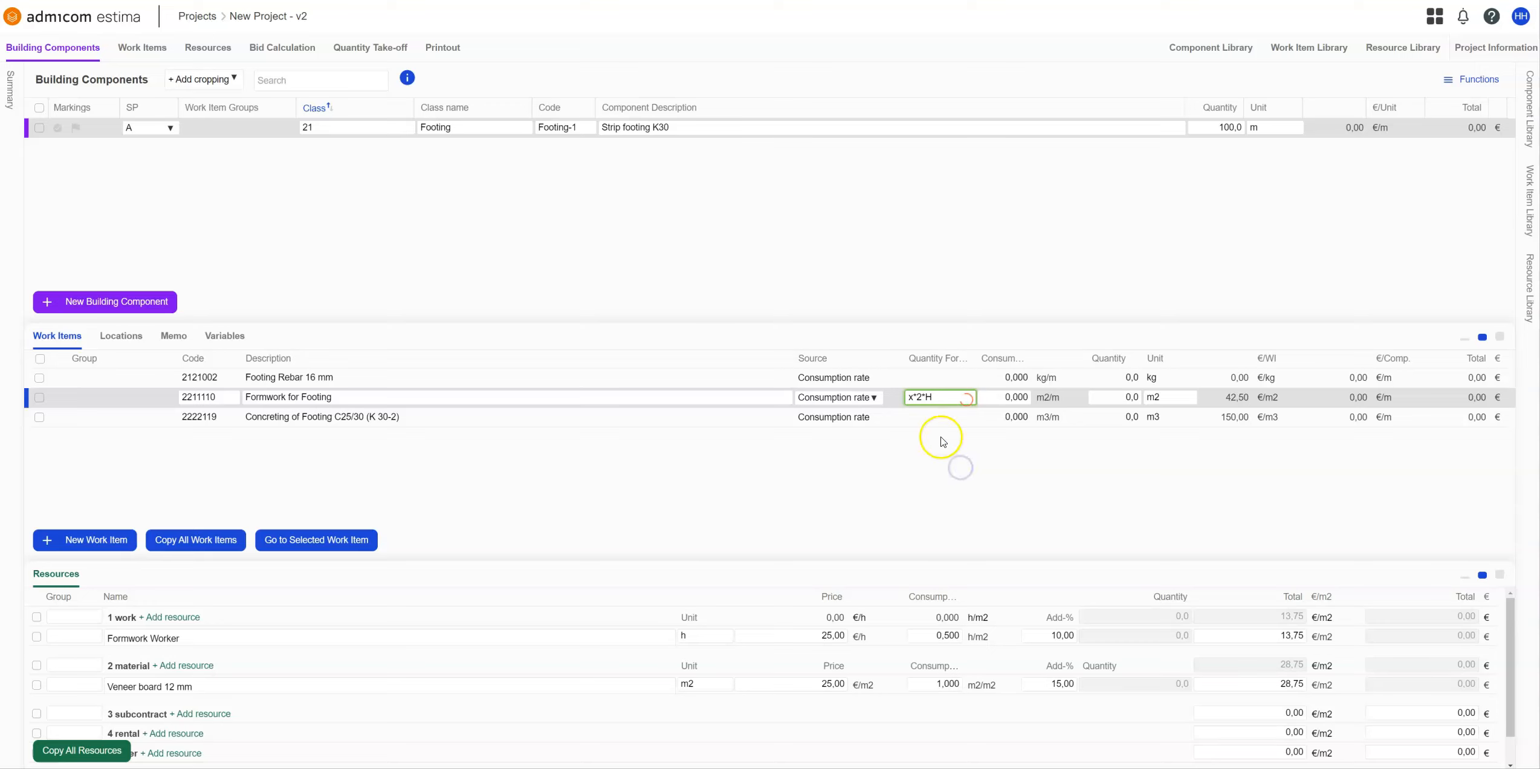
click(930, 414)
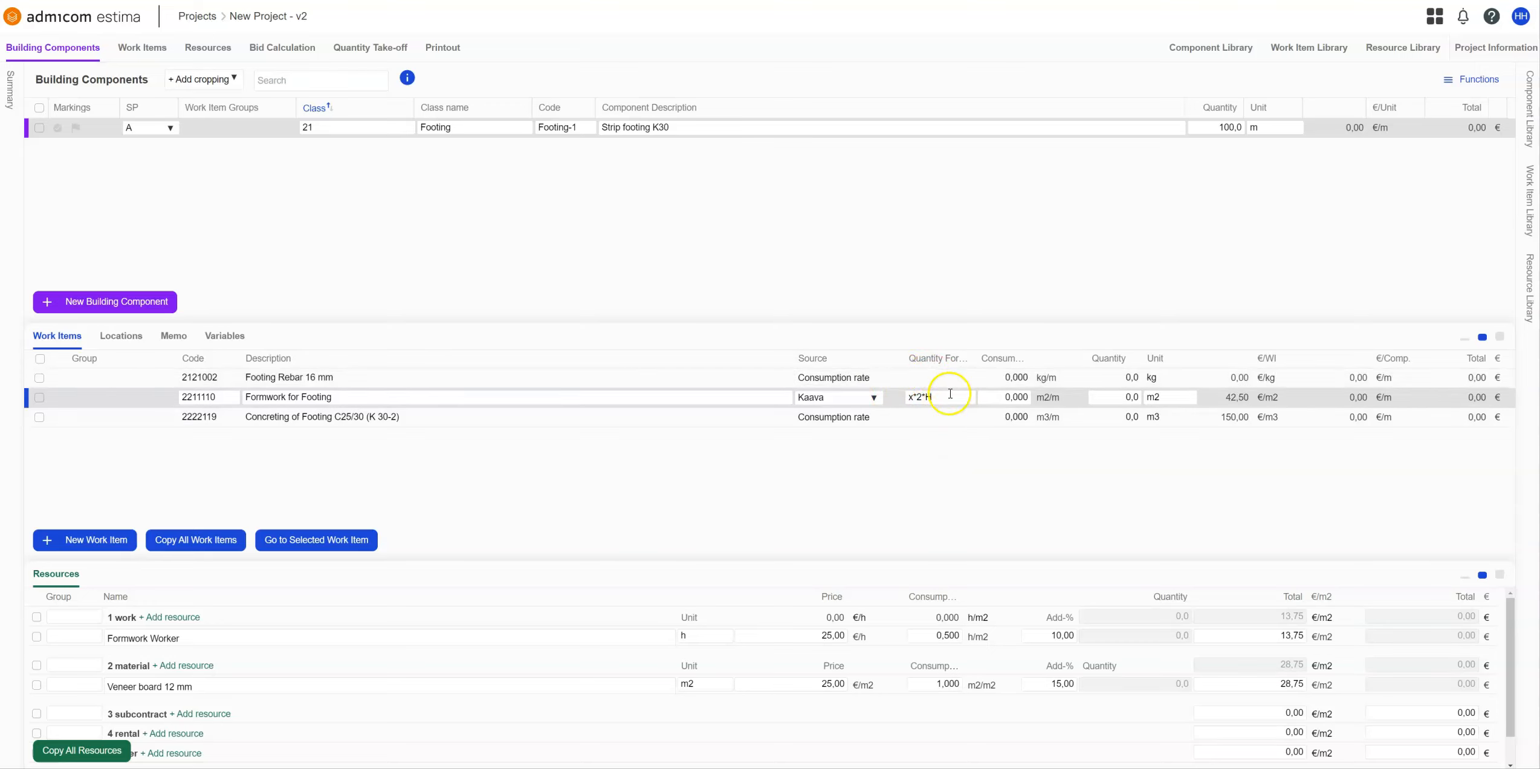
Describe the component's variable H as "Height of footing" and set its value to 0,3
click(228, 344)
click(240, 413)
triple_click(240, 413)
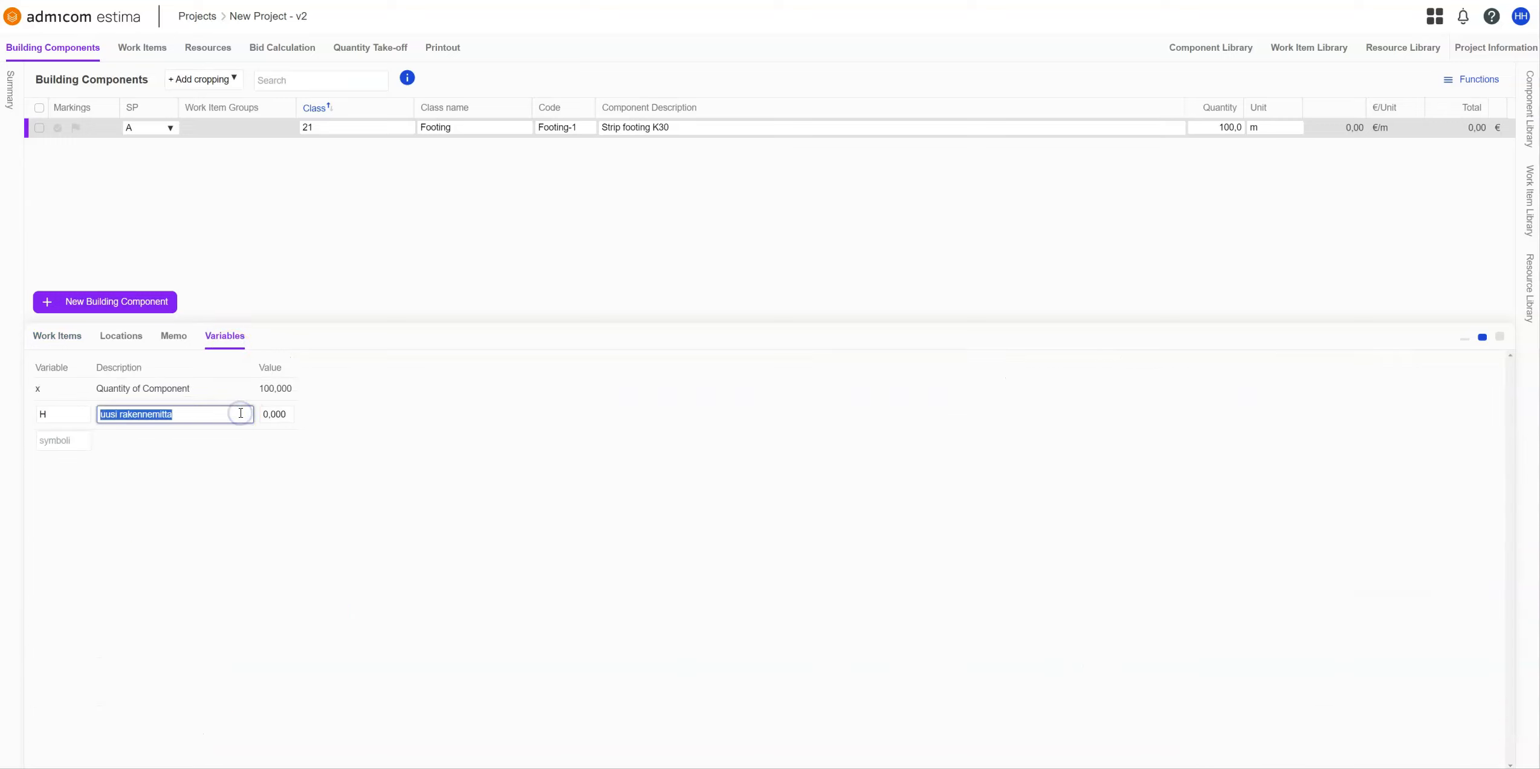
text(Height of footing)
click(284, 448)
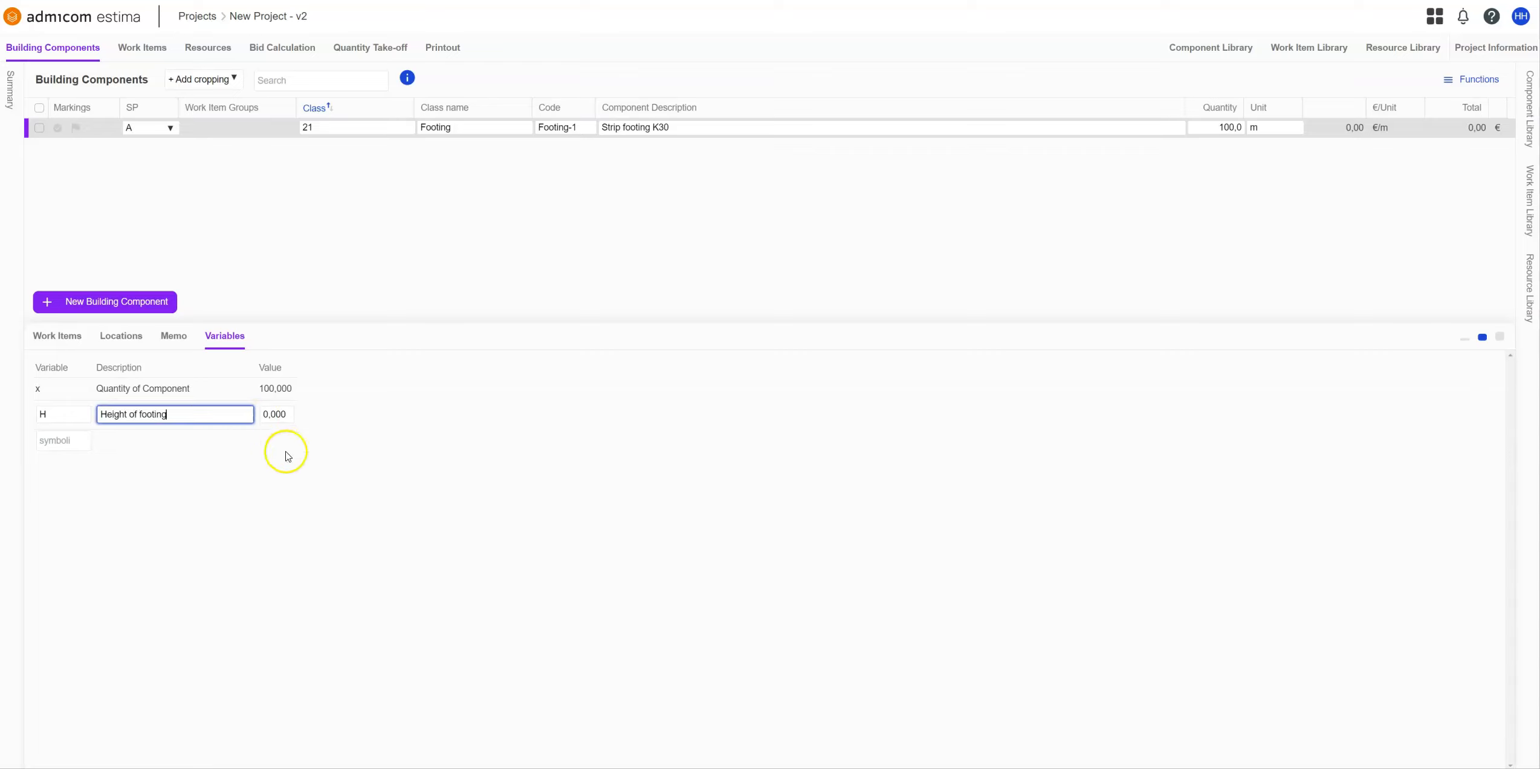
click(280, 441)
click(289, 416)
text(0,3)
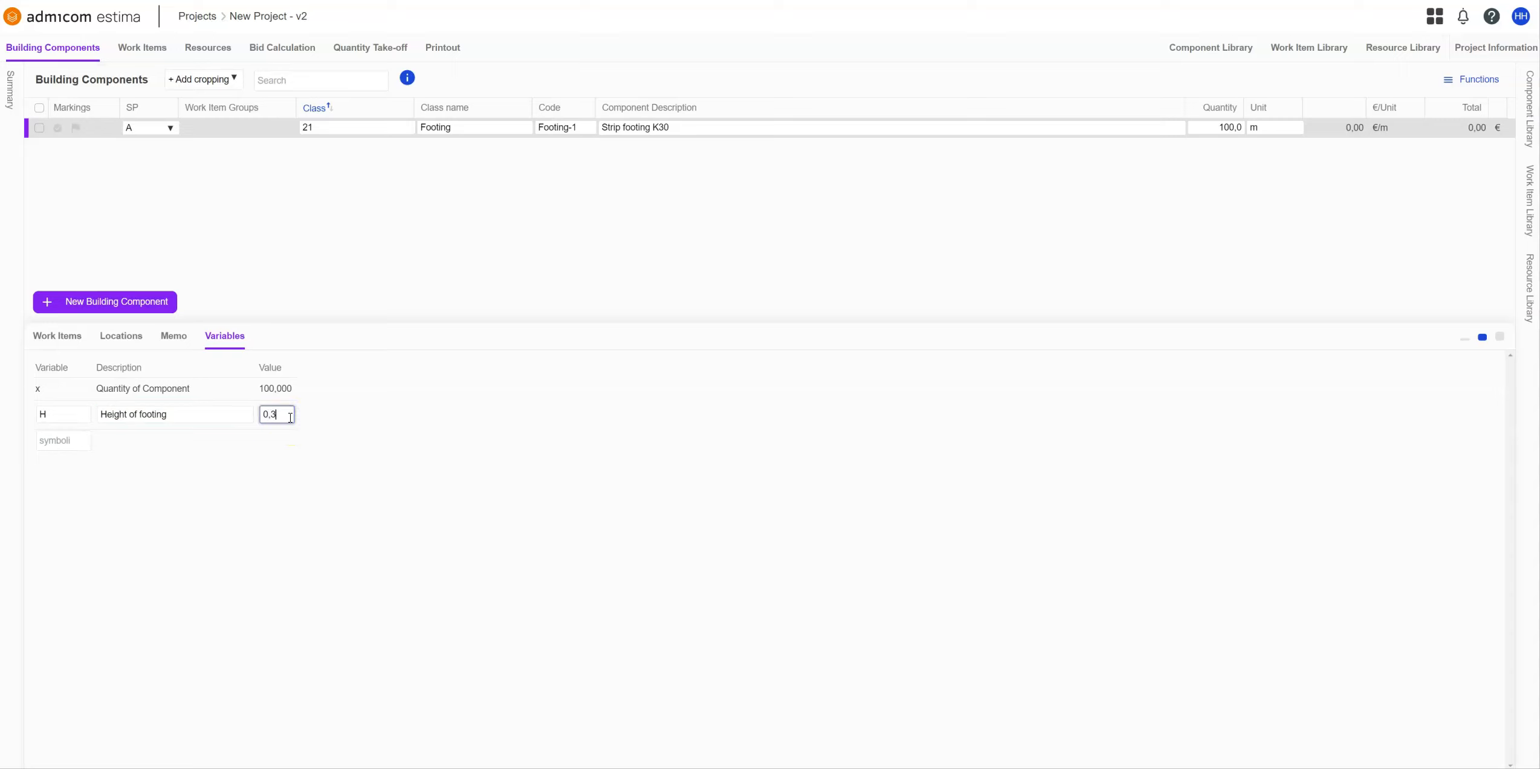
click(296, 442)
click(346, 419)
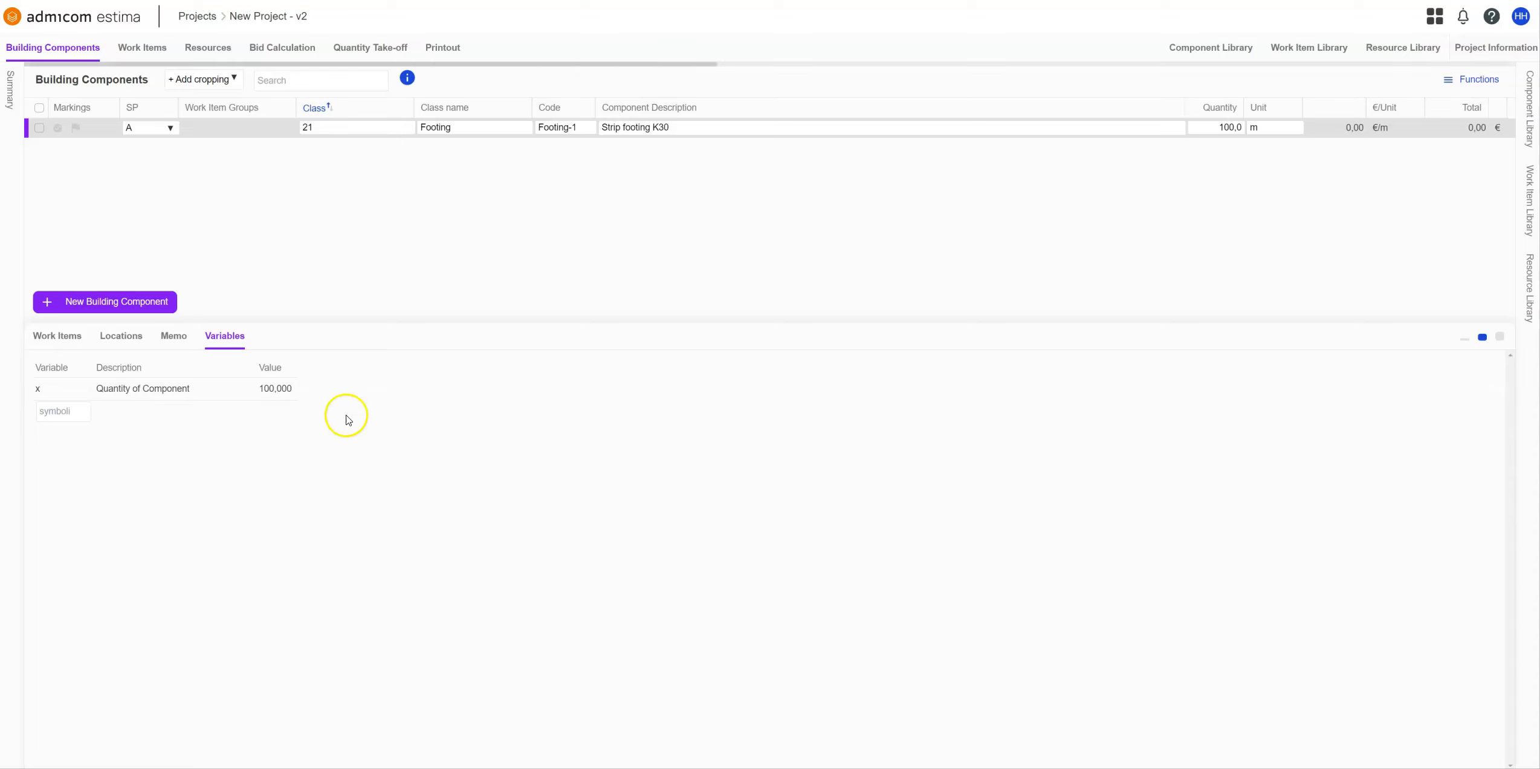
Return to the component's work items and check the quantity formula, consumption rate and quantity of Formwork for Footing
click(70, 346)
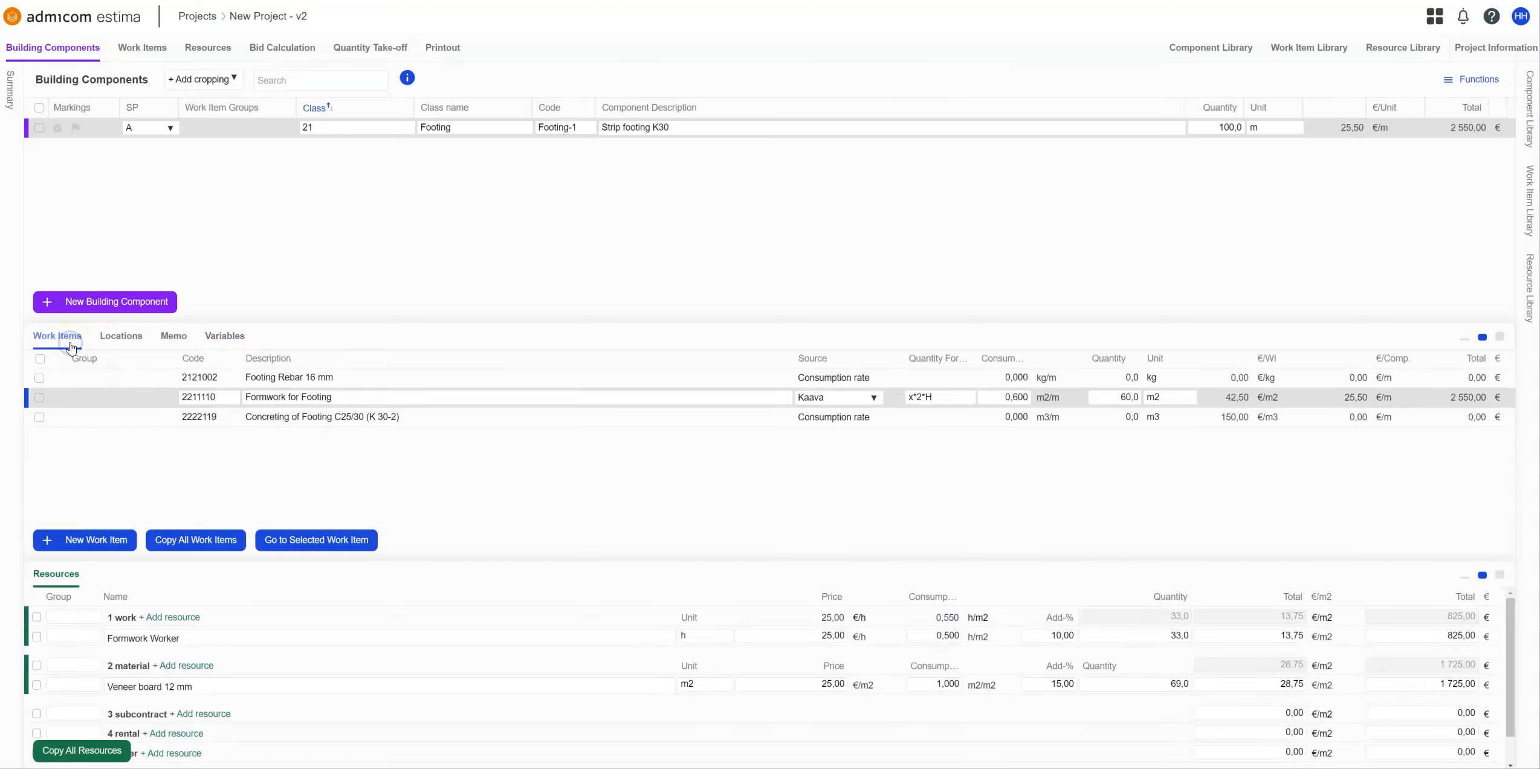
click(311, 393)
click(927, 398)
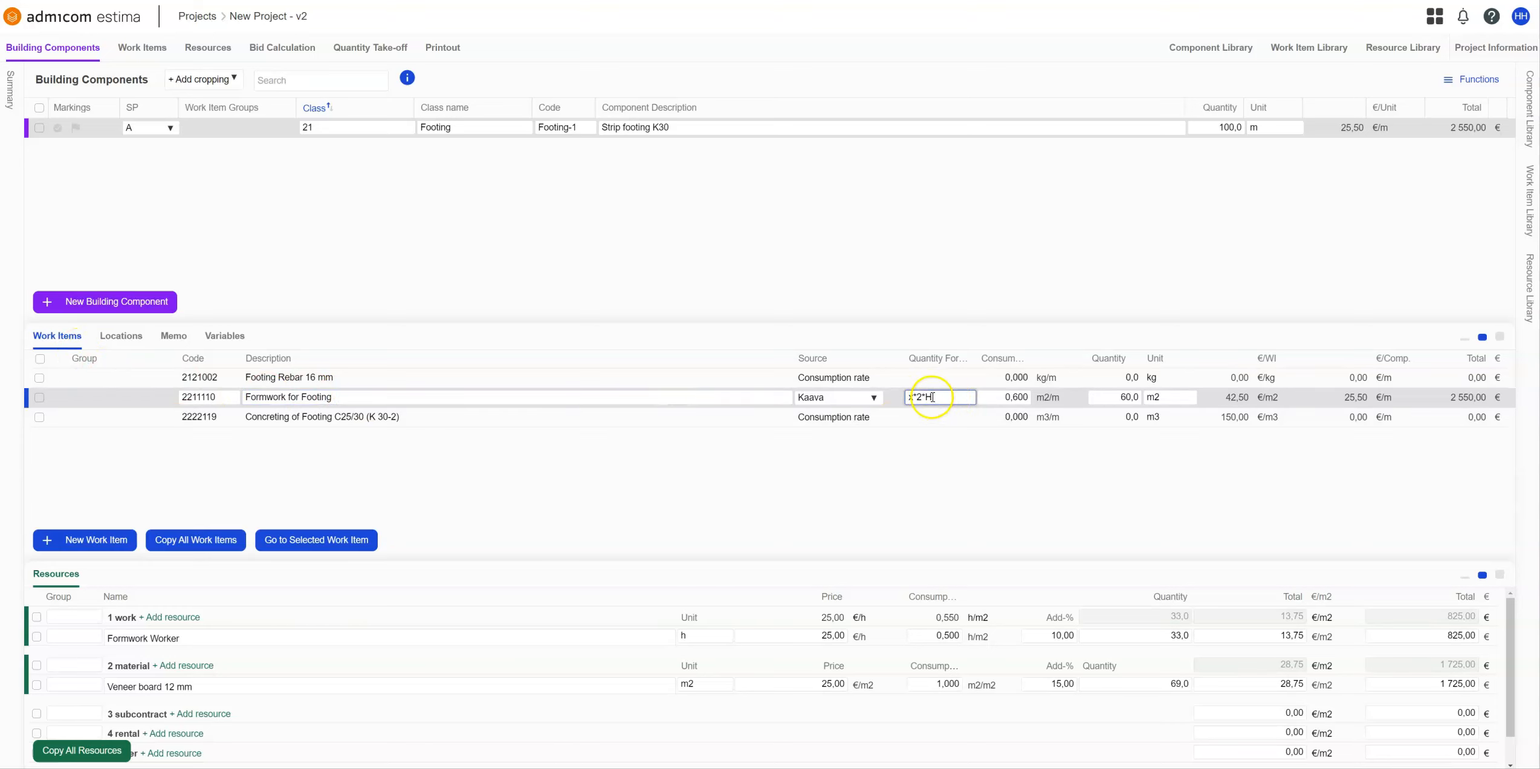
click(1023, 401)
click(941, 400)
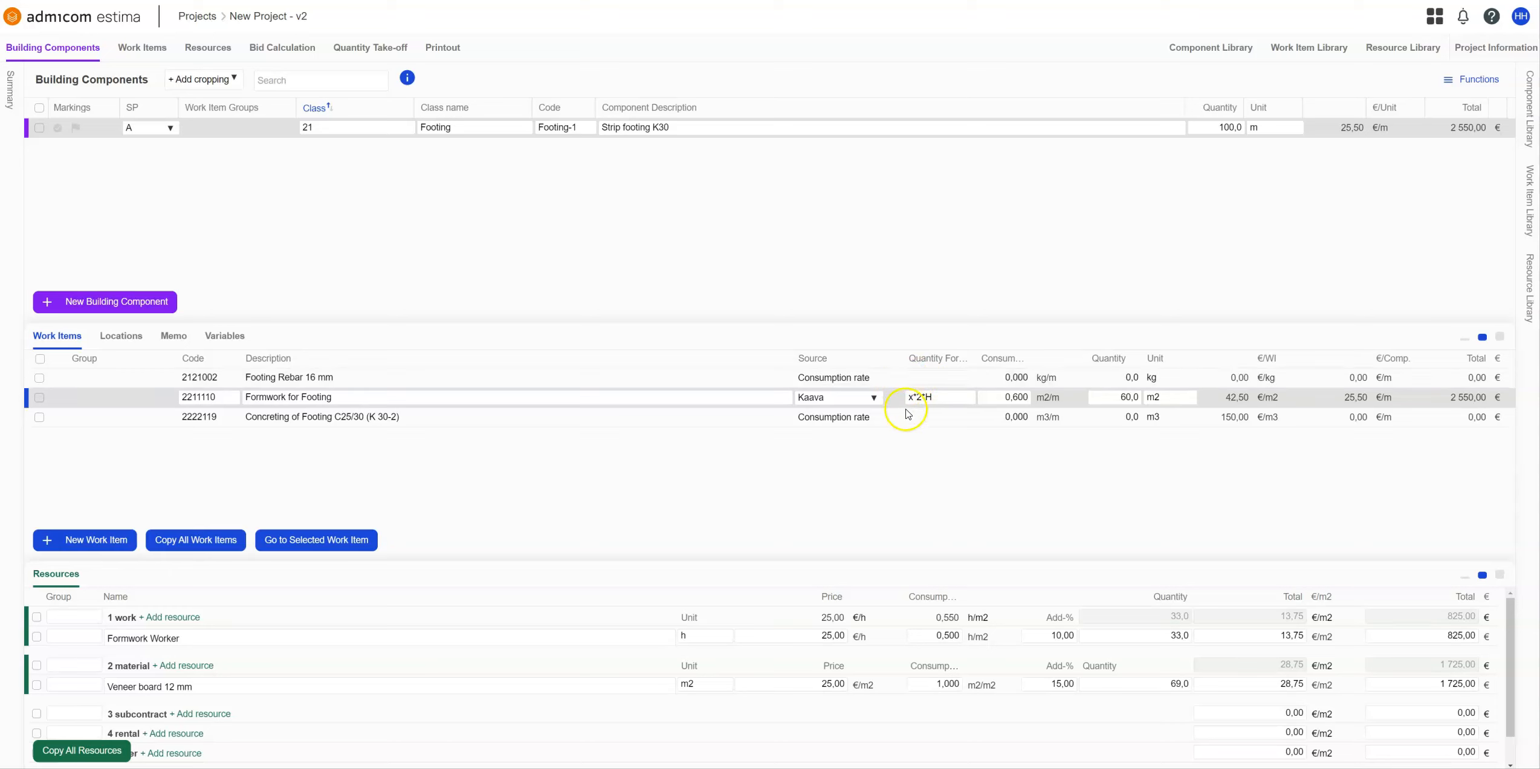
click(1114, 397)
Set the quantity of the Strip footing K30 component to 200 m and check the formwork quantity
click(1220, 127)
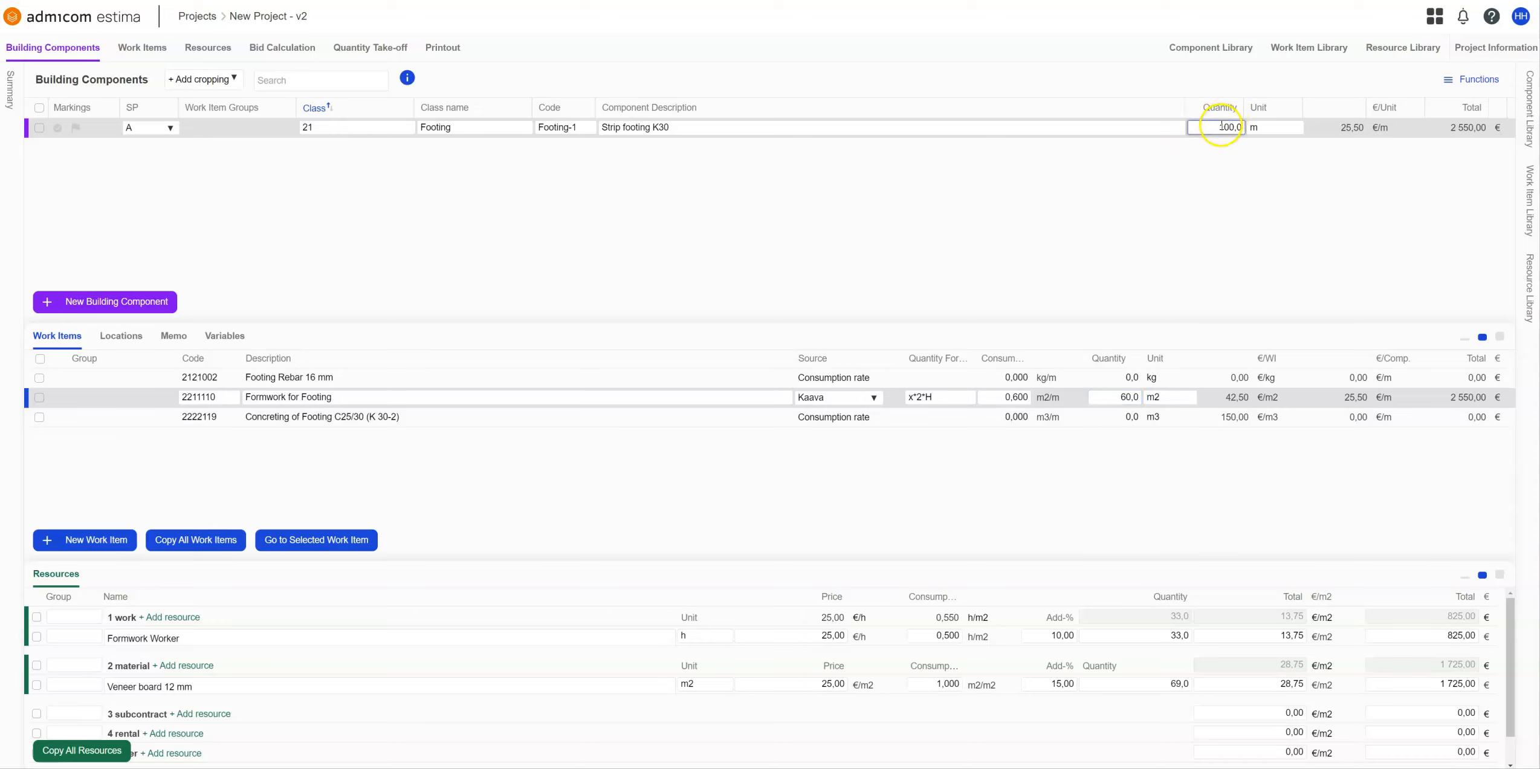
text(200)
click(1220, 436)
click(1115, 397)
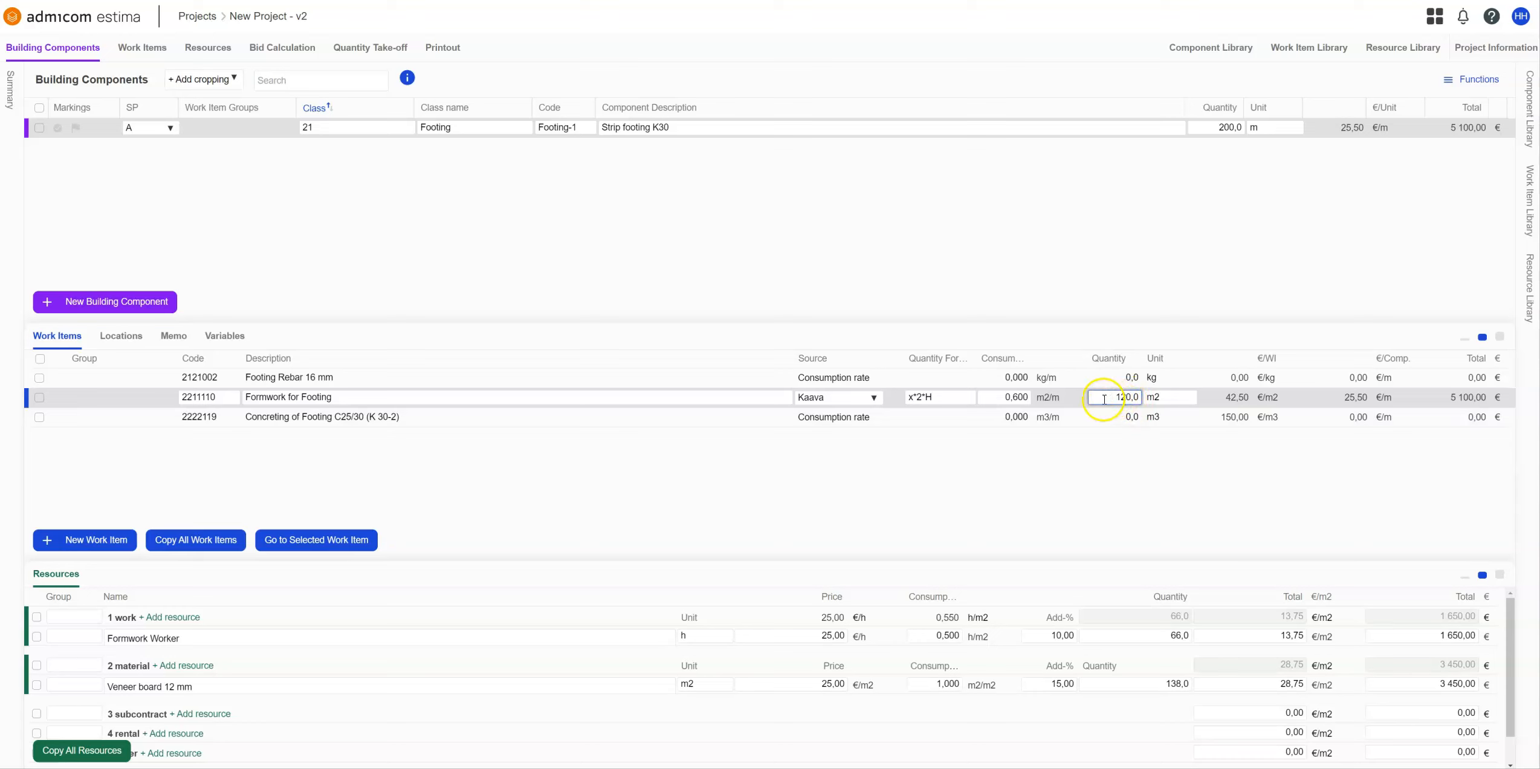
Enter x*H*W as the quantity formula of the Concreting of Footing C25/30 (K 30-2) work item
click(930, 416)
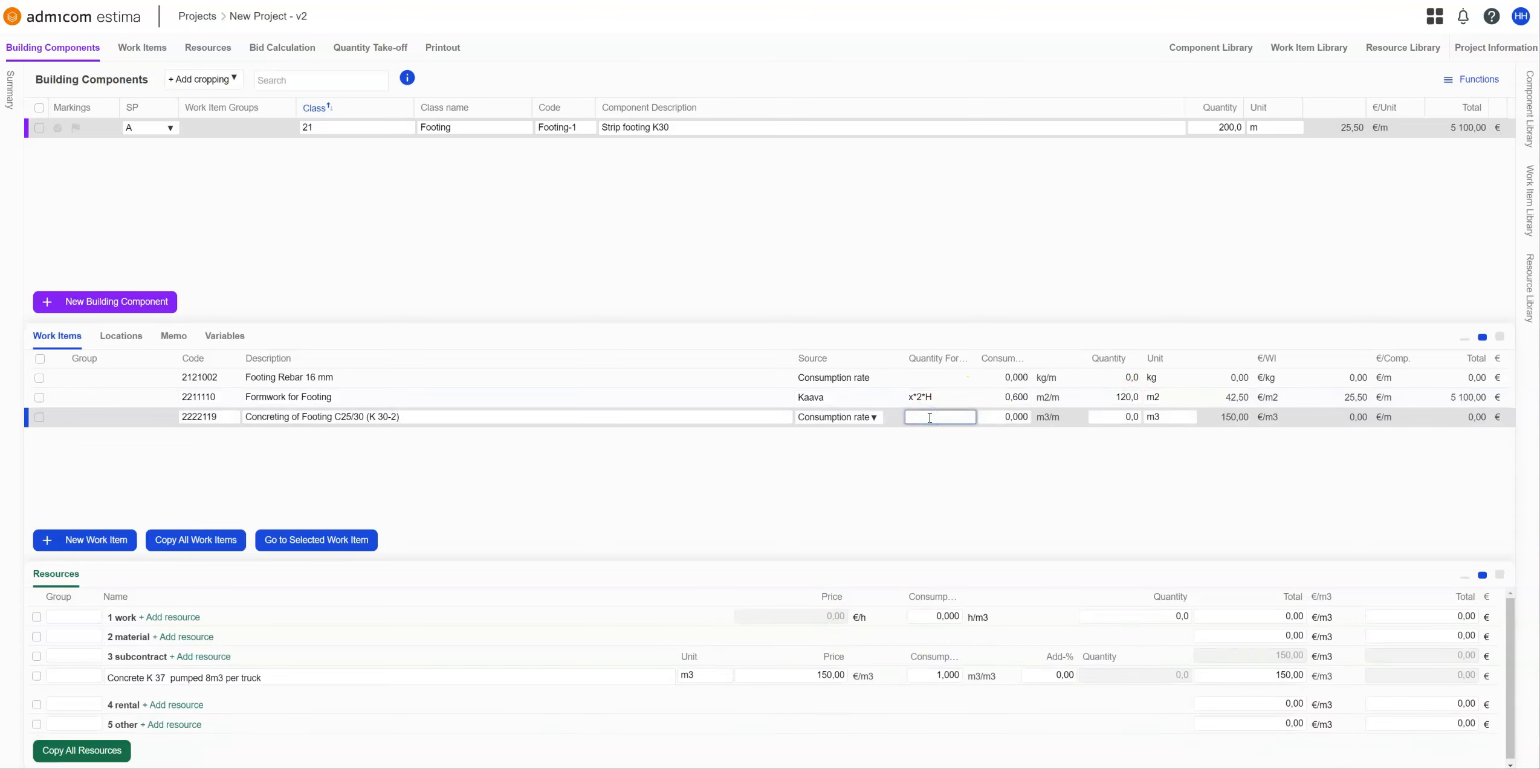
text(x*H*W)
key(Tab)
click(930, 453)
Enter x*H*W*45 as the quantity formula of the Footing Rebar 16 mm work item
click(937, 377)
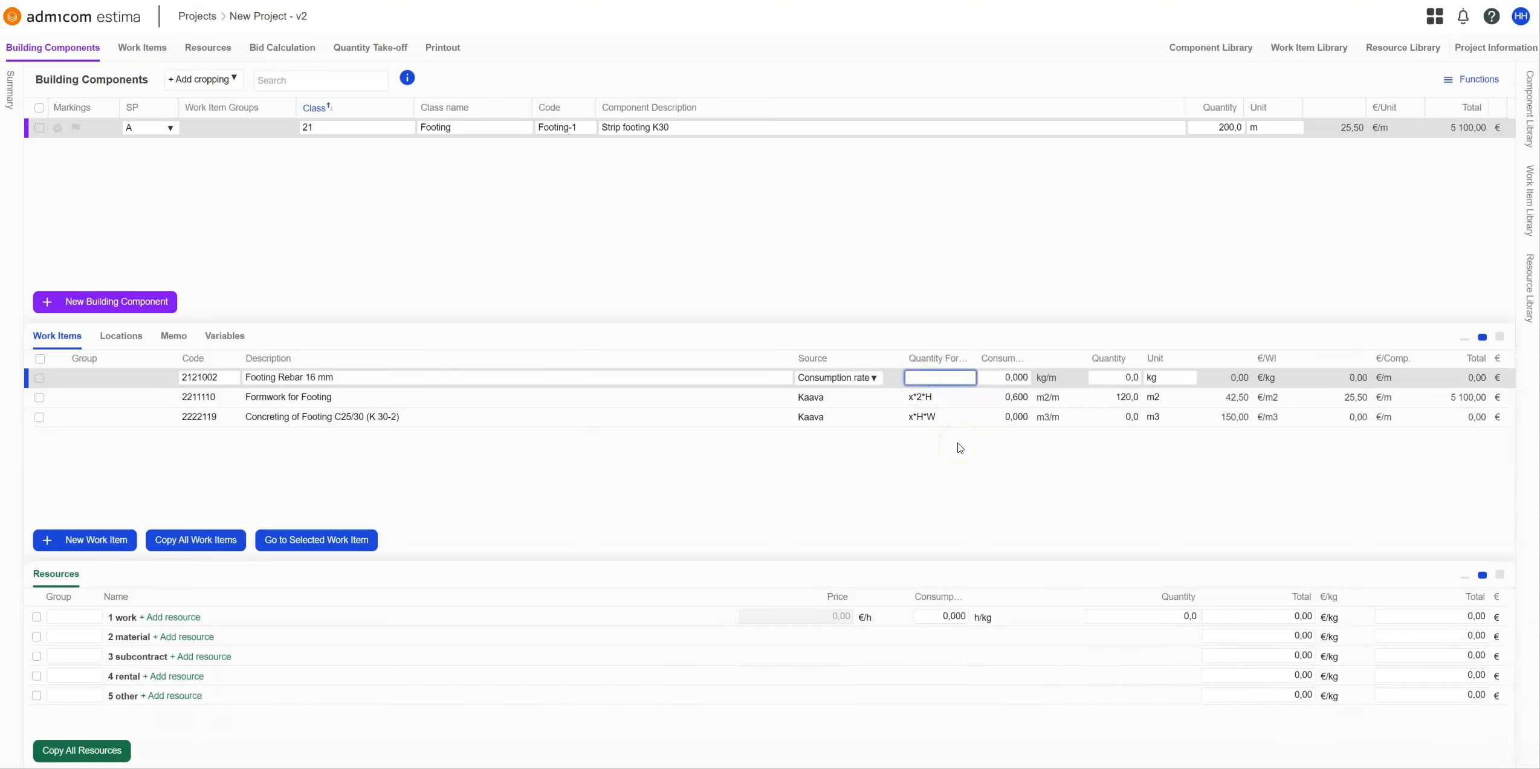
text(x*H*H)
text(*45)
click(955, 449)
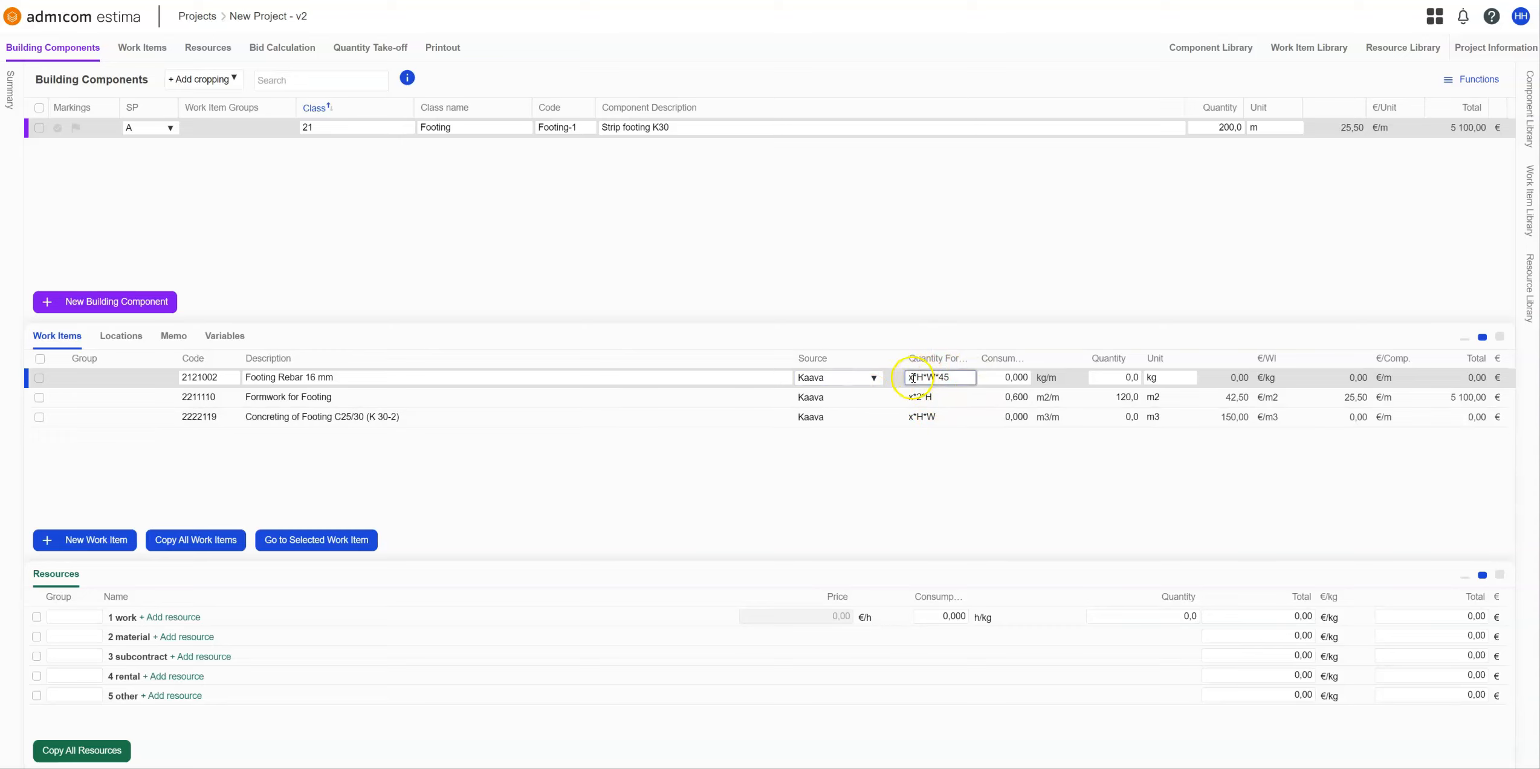
Describe the component's variable W as "Width of footing" and set its value to 0,5
click(224, 336)
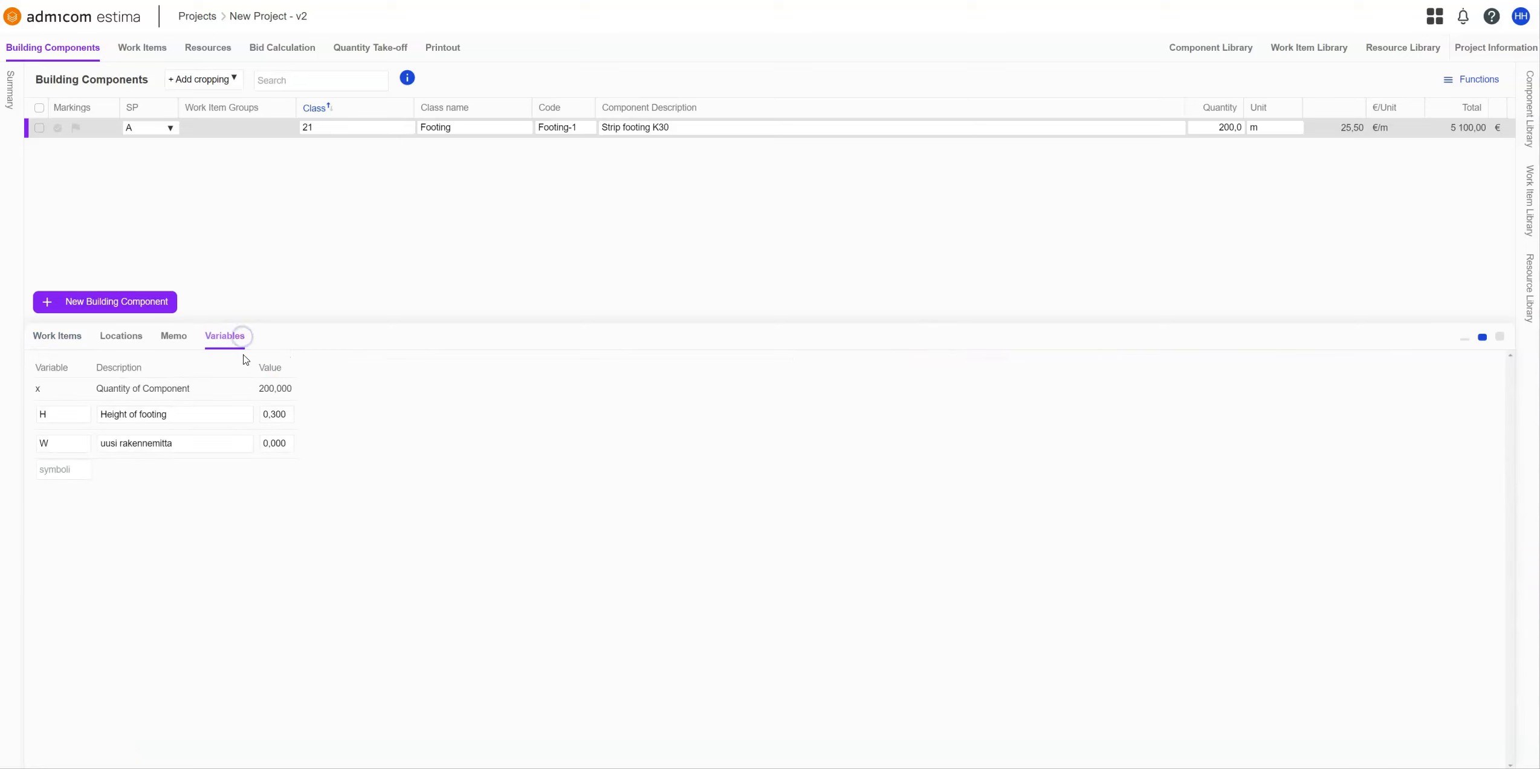
click(204, 444)
text(Width of footing)
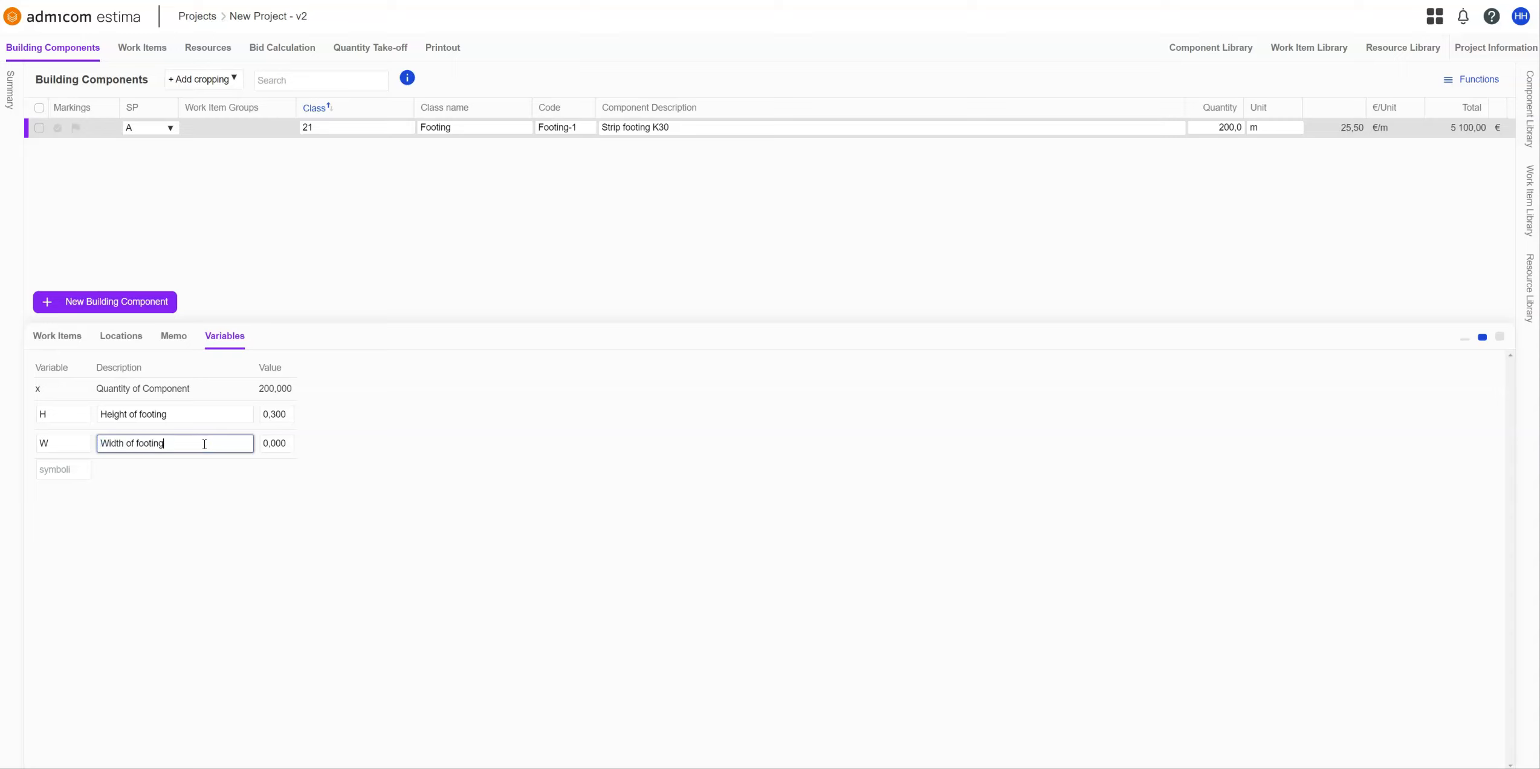
click(270, 445)
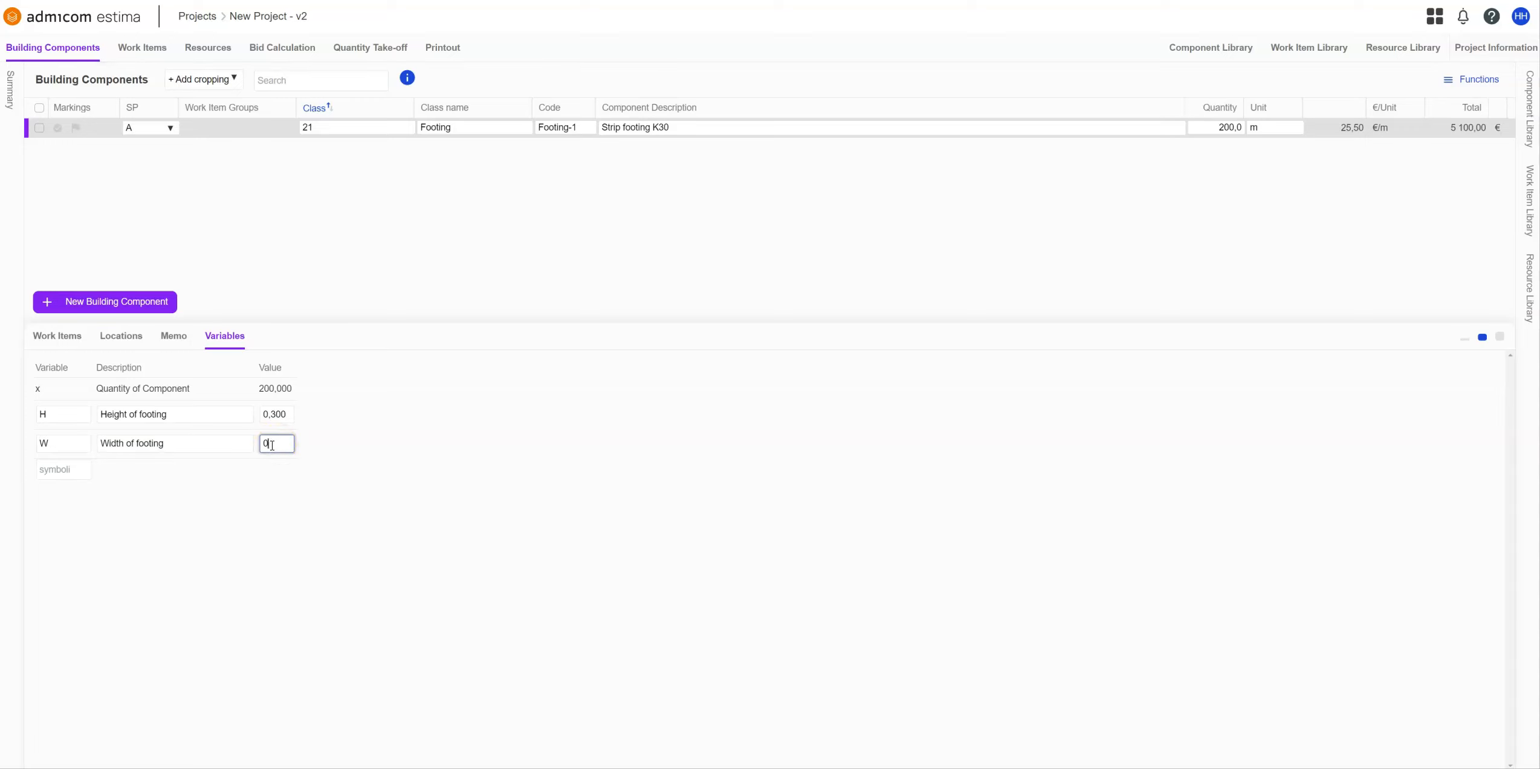
text(0,5)
click(282, 502)
Return to the component's work items and review the resources of the formwork, concreting and rebar items
click(53, 339)
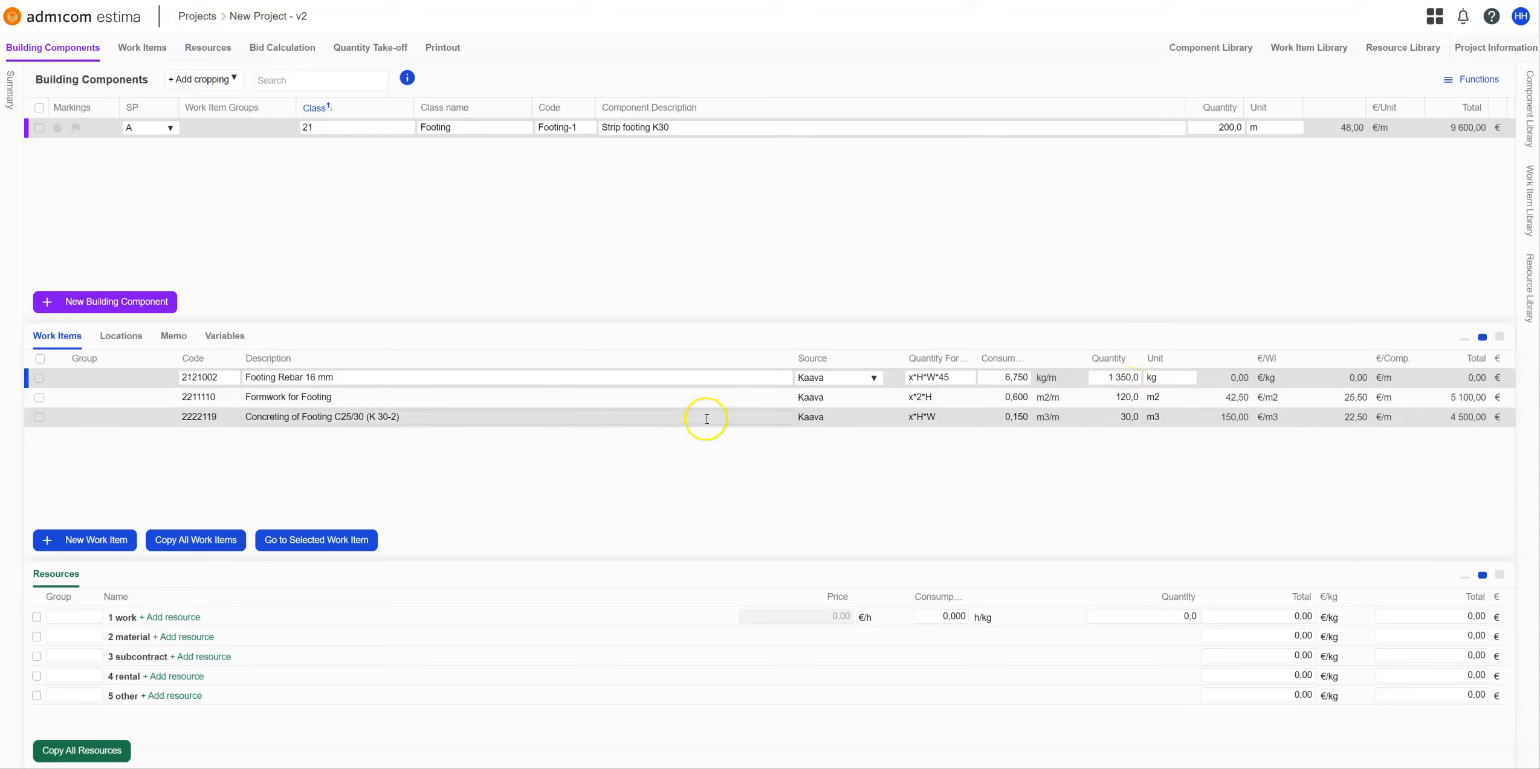
click(651, 397)
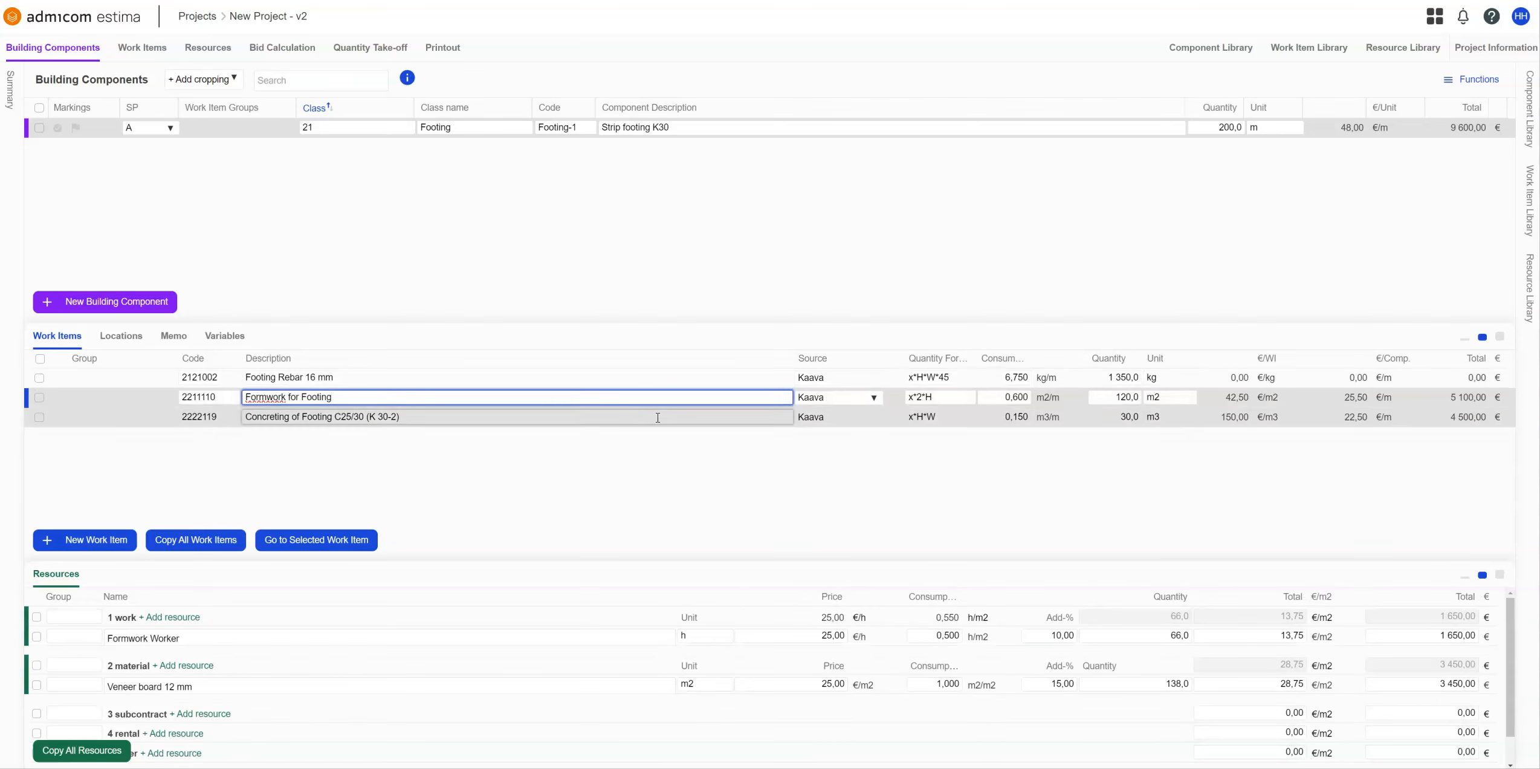
click(652, 417)
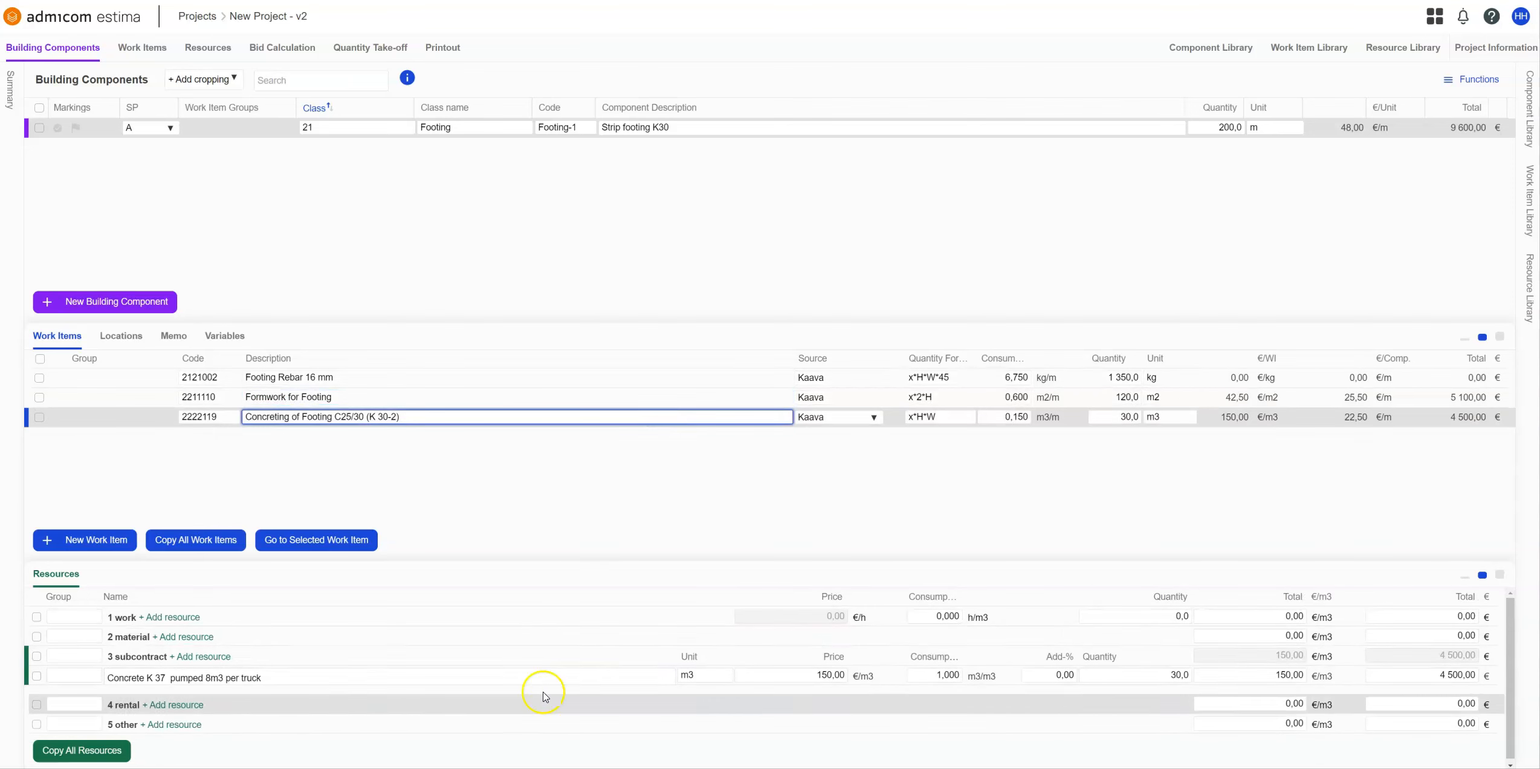
click(522, 401)
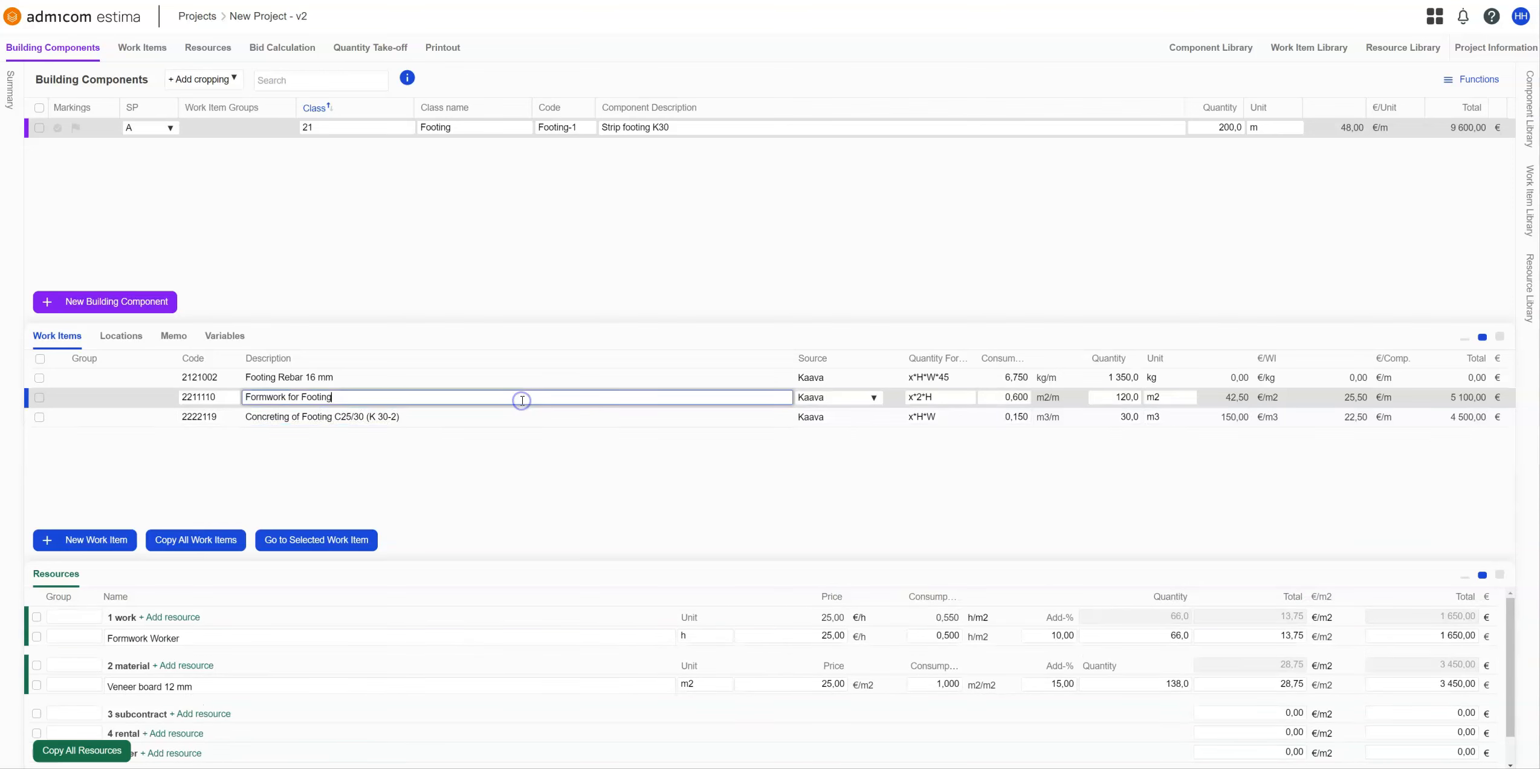
click(525, 683)
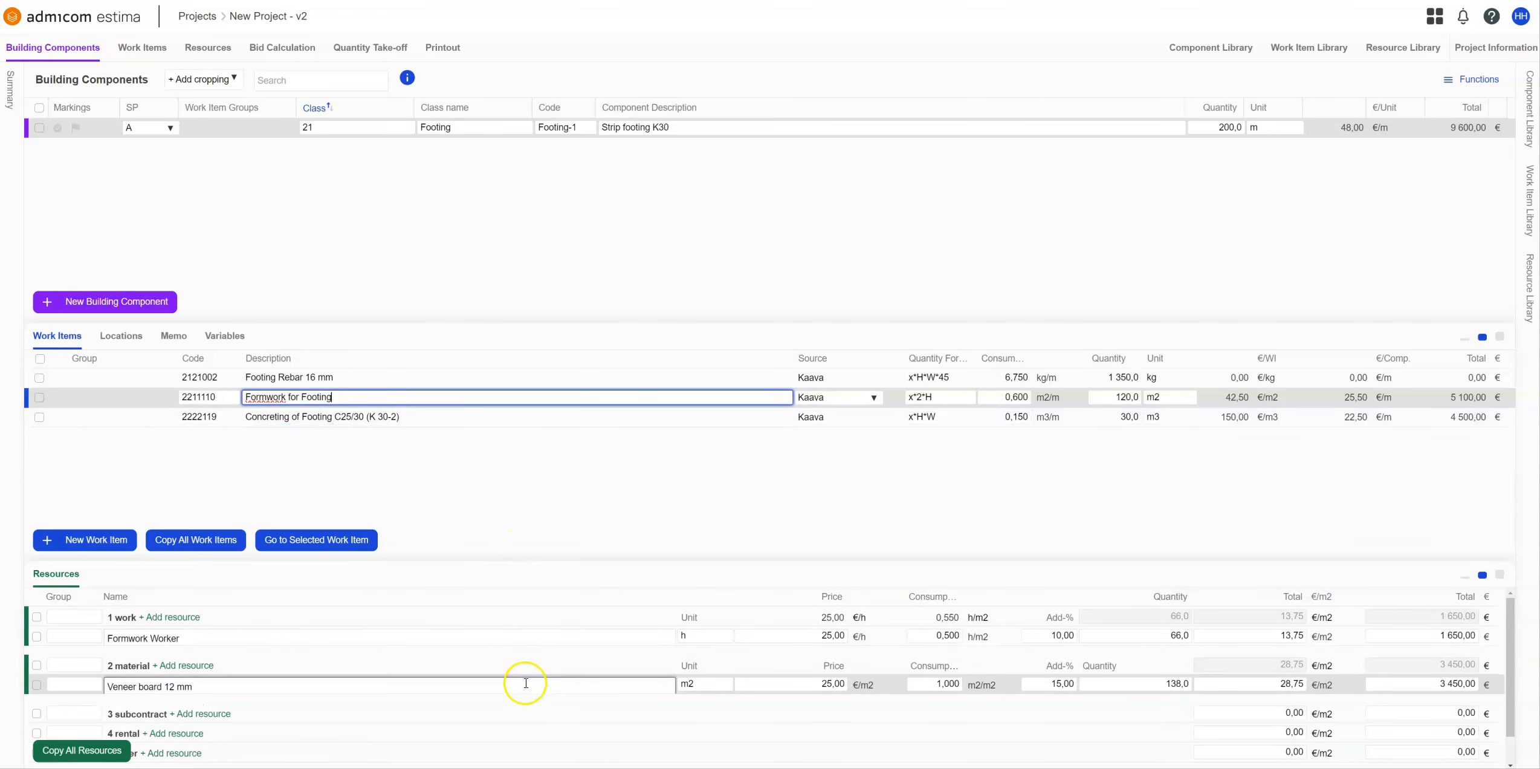
click(527, 380)
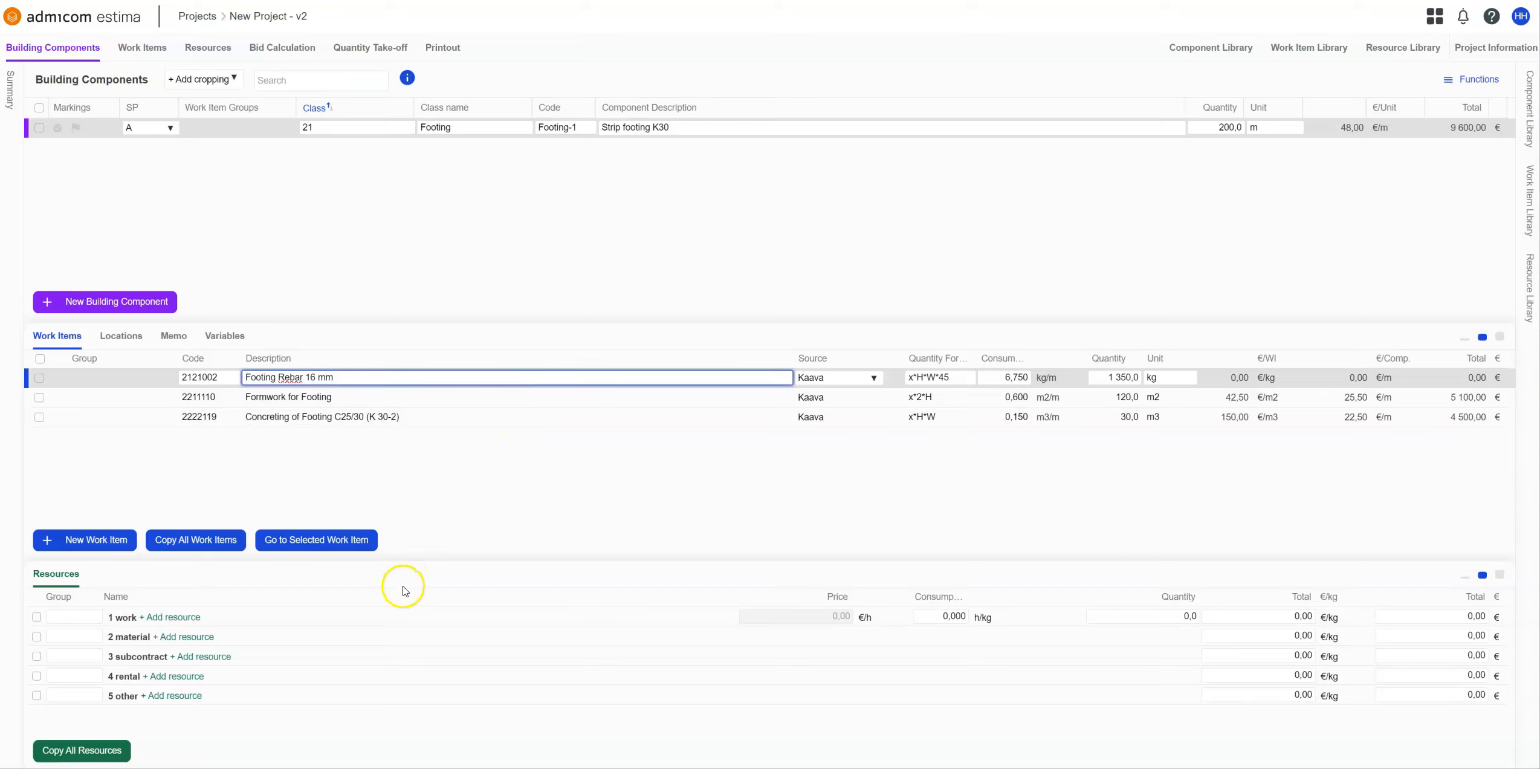
Try a subcontract unit price of 1,50 €/kg for Footing Rebar 16 mm and reset it to 0
click(1260, 651)
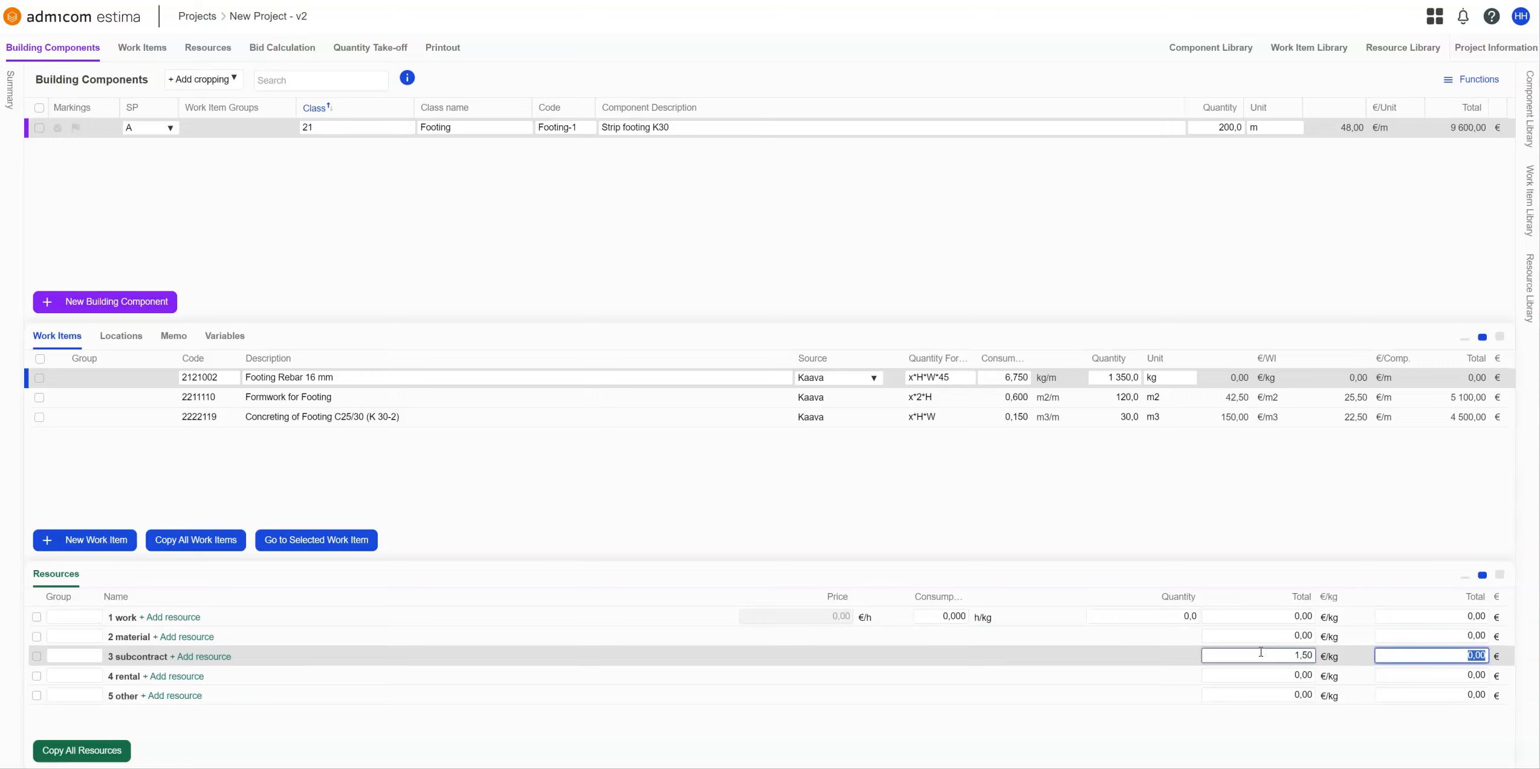
click(1255, 540)
click(1297, 658)
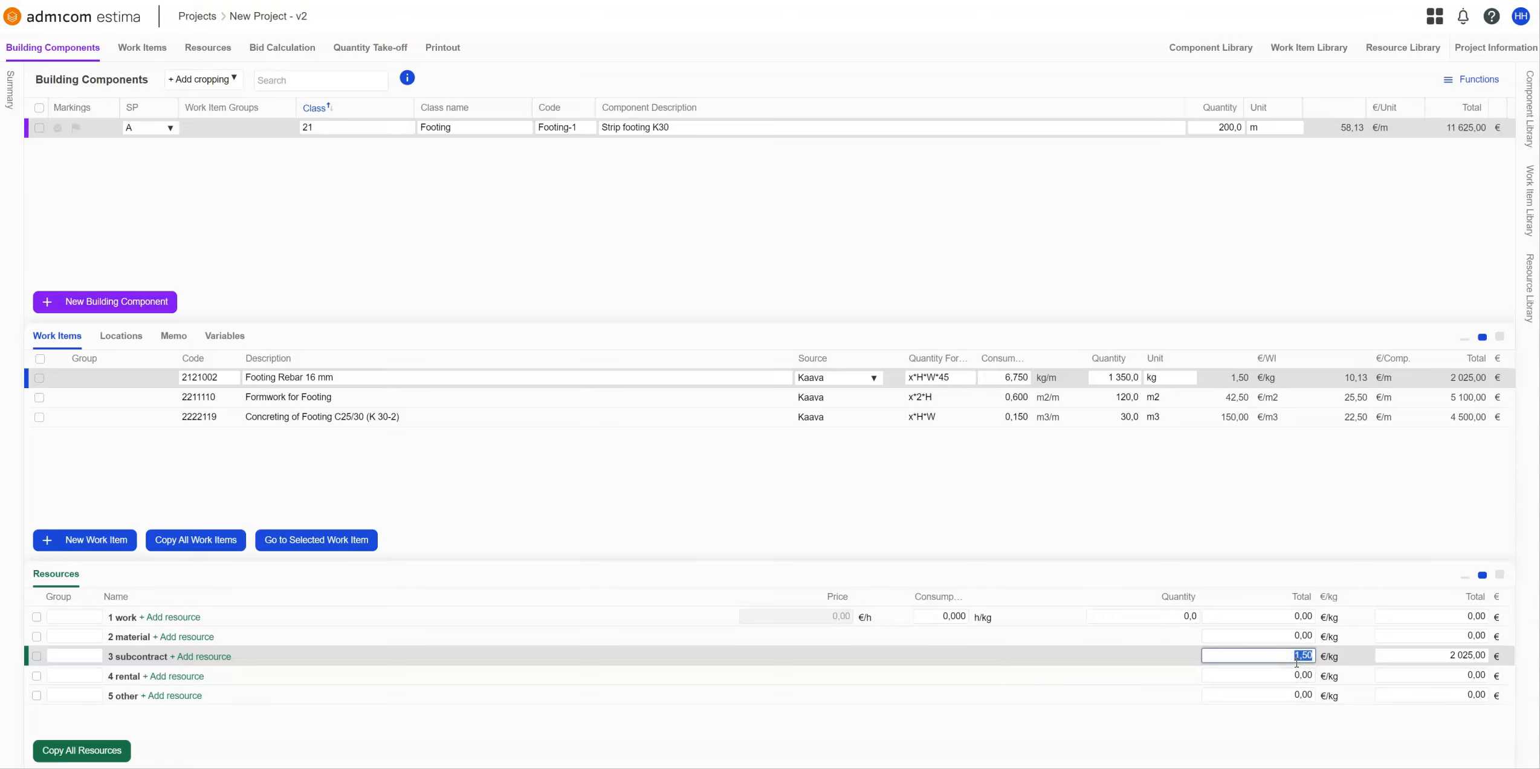
text(0)
click(1213, 522)
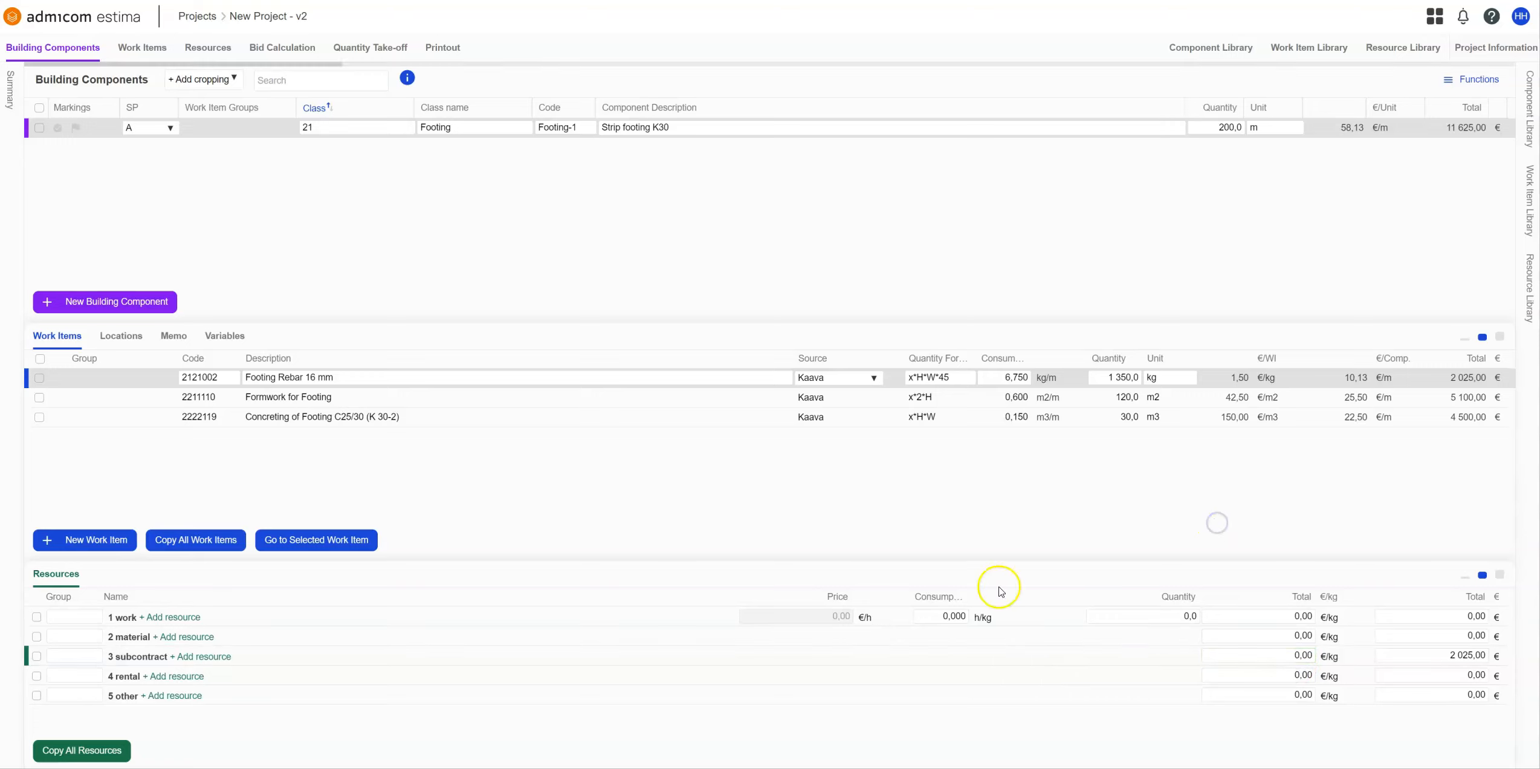
Add the Worker resource at 19,66 €/h and the library's Rebar 16 mm resource to the Footing Rebar 16 mm work item
click(187, 617)
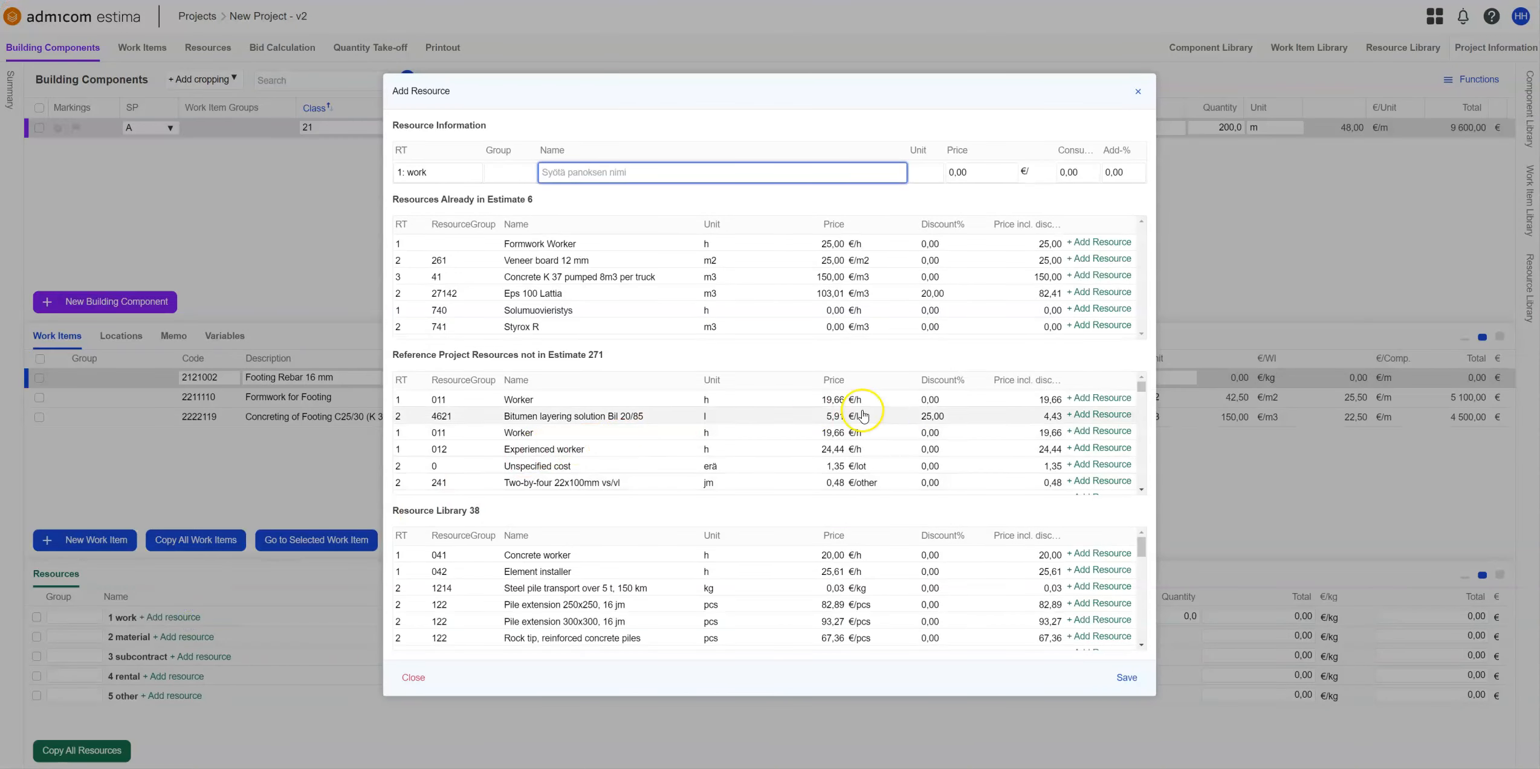
click(1101, 399)
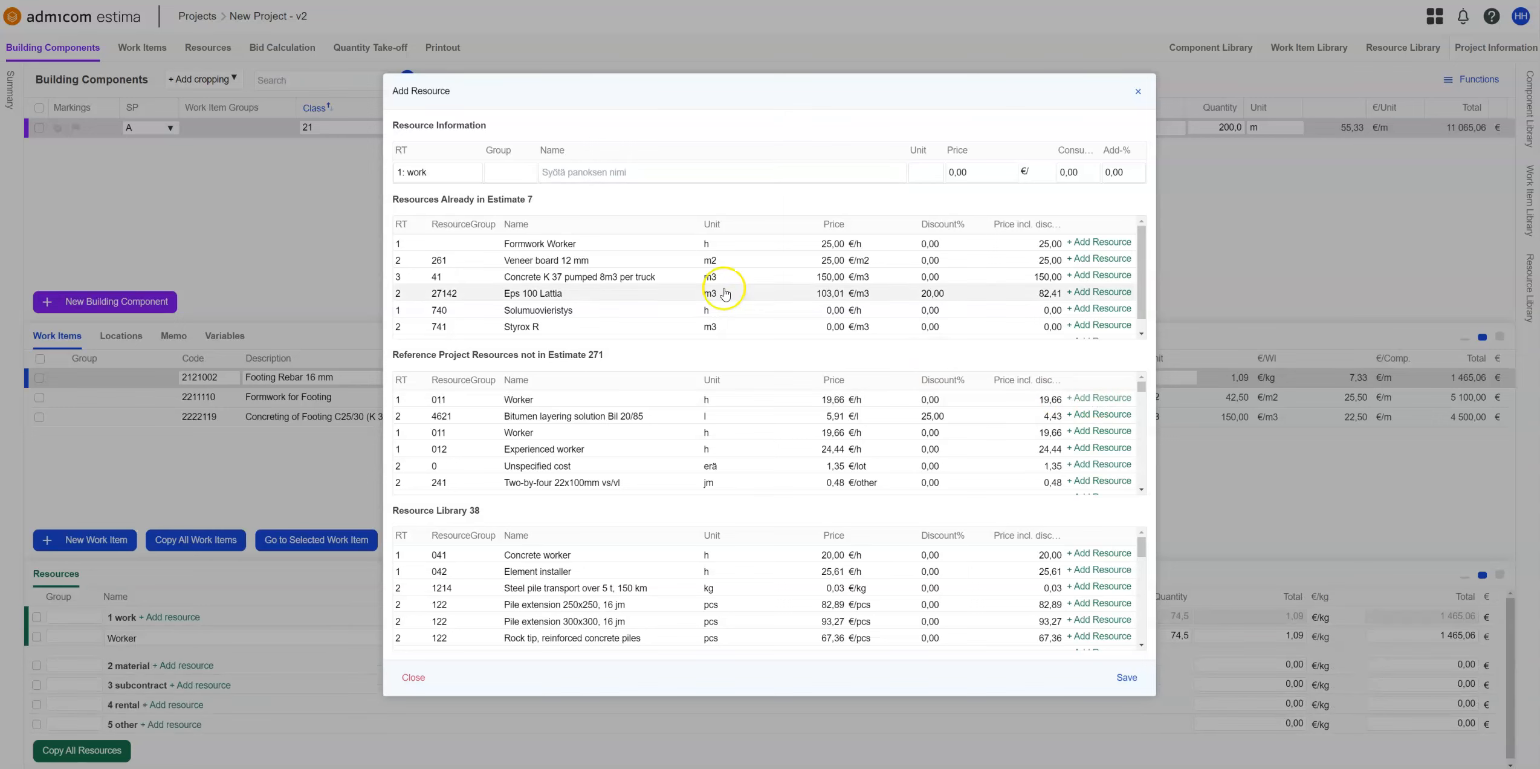
click(671, 178)
text(reba)
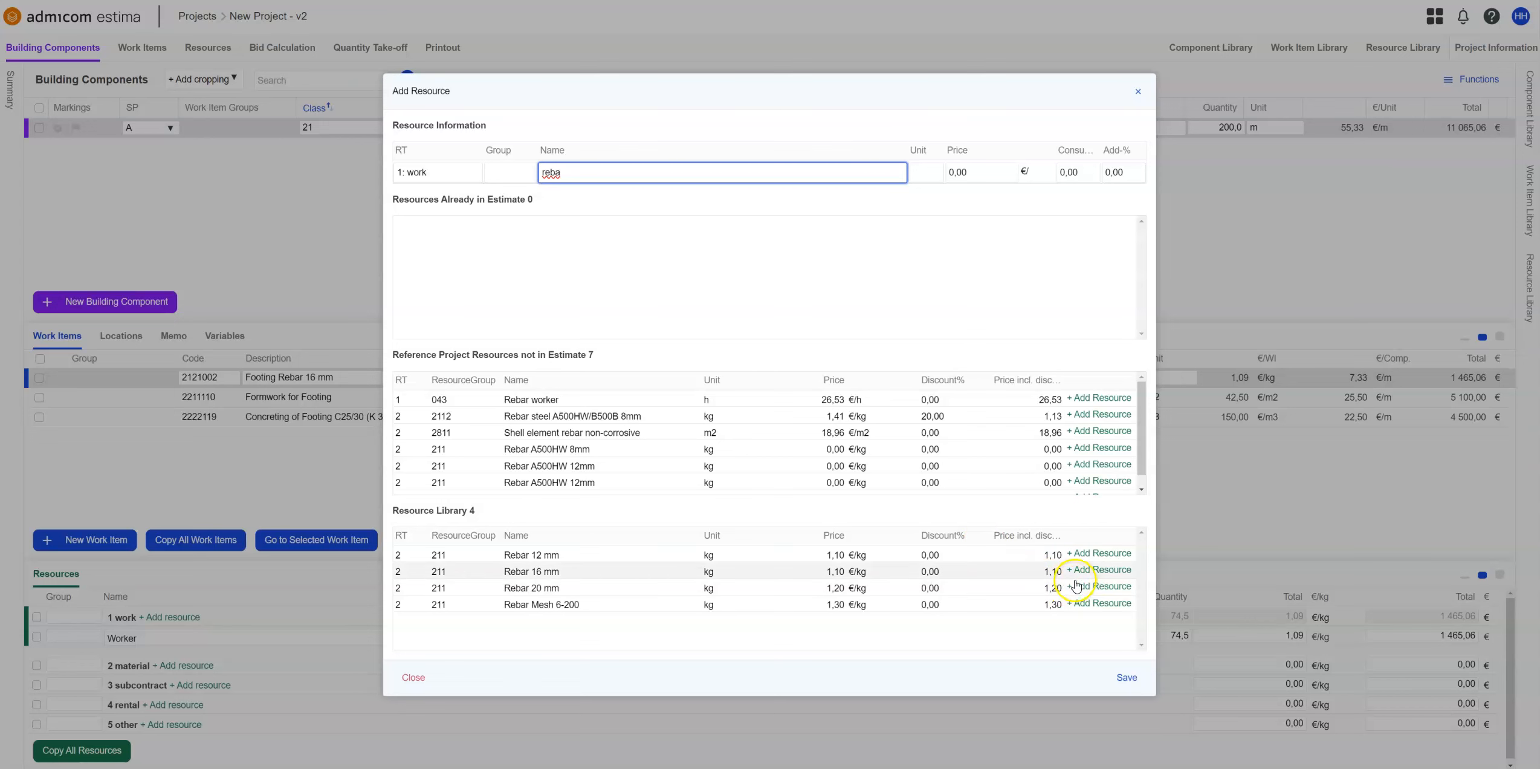
click(1093, 577)
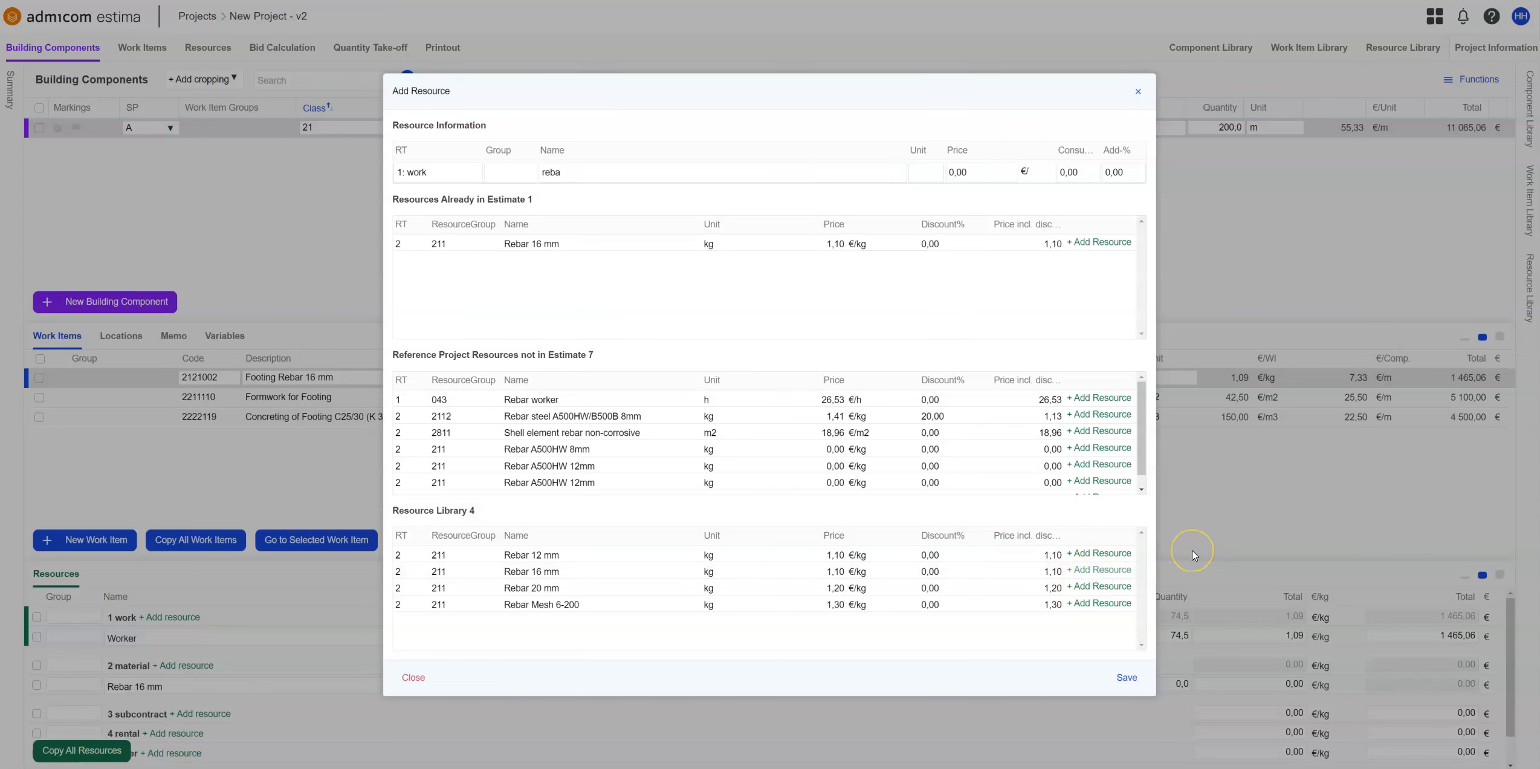
click(1192, 552)
Set the Worker consumption to 0,012 h/kg and the Rebar 16 mm consumption to 1 kg/kg with a 5 % addition
click(947, 684)
click(944, 635)
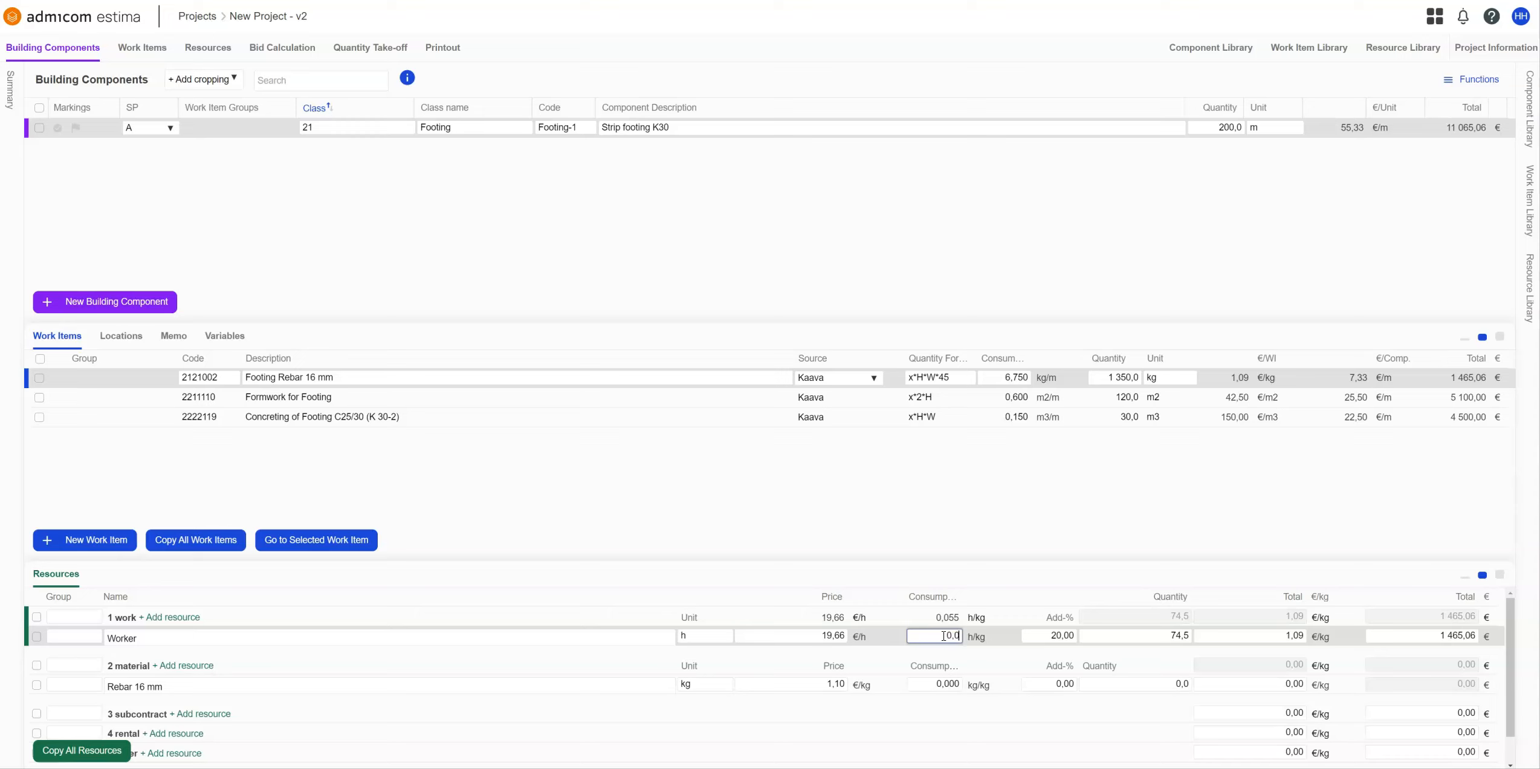
text(0,012)
click(934, 684)
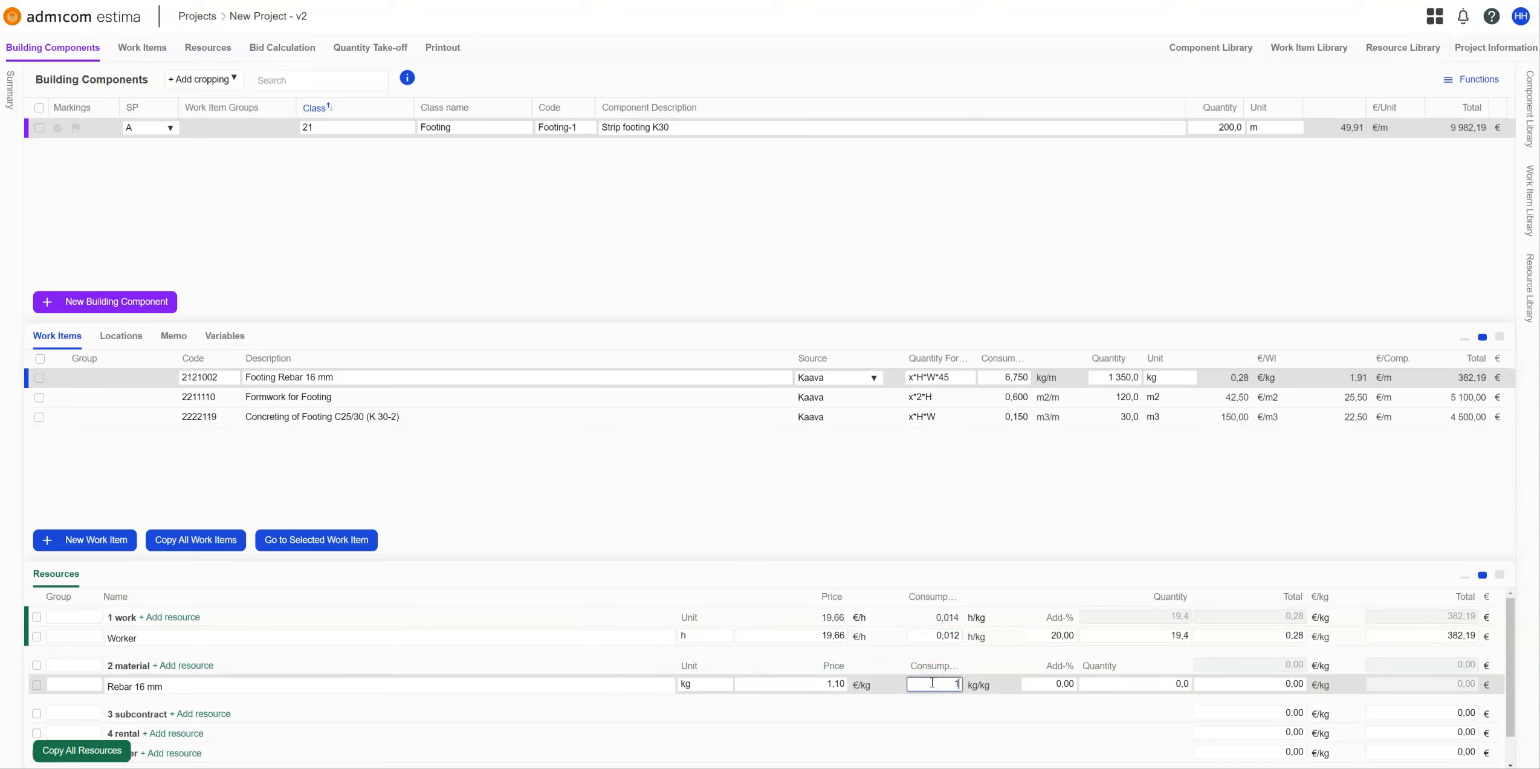
key(Tab)
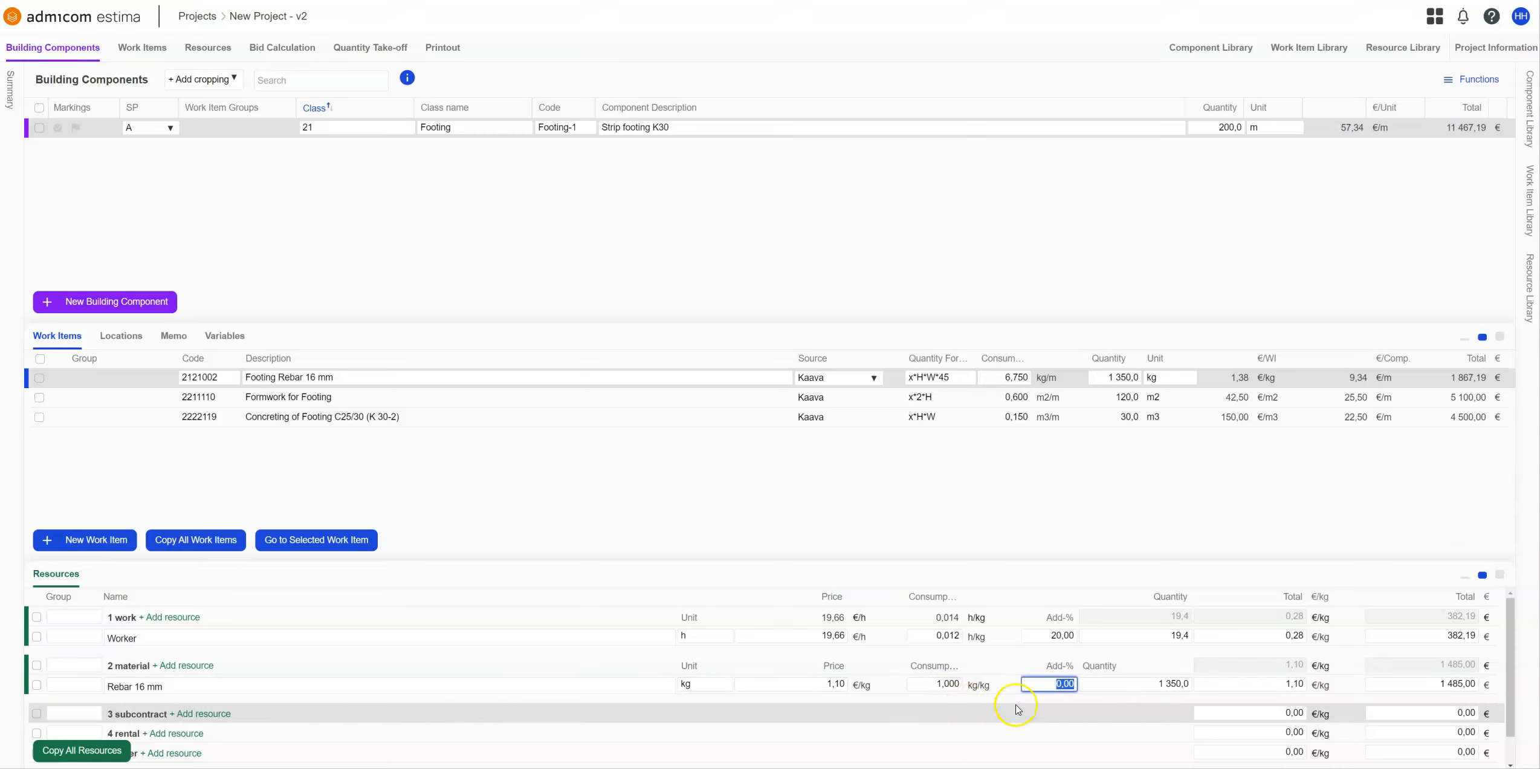
text(5)
click(1076, 501)
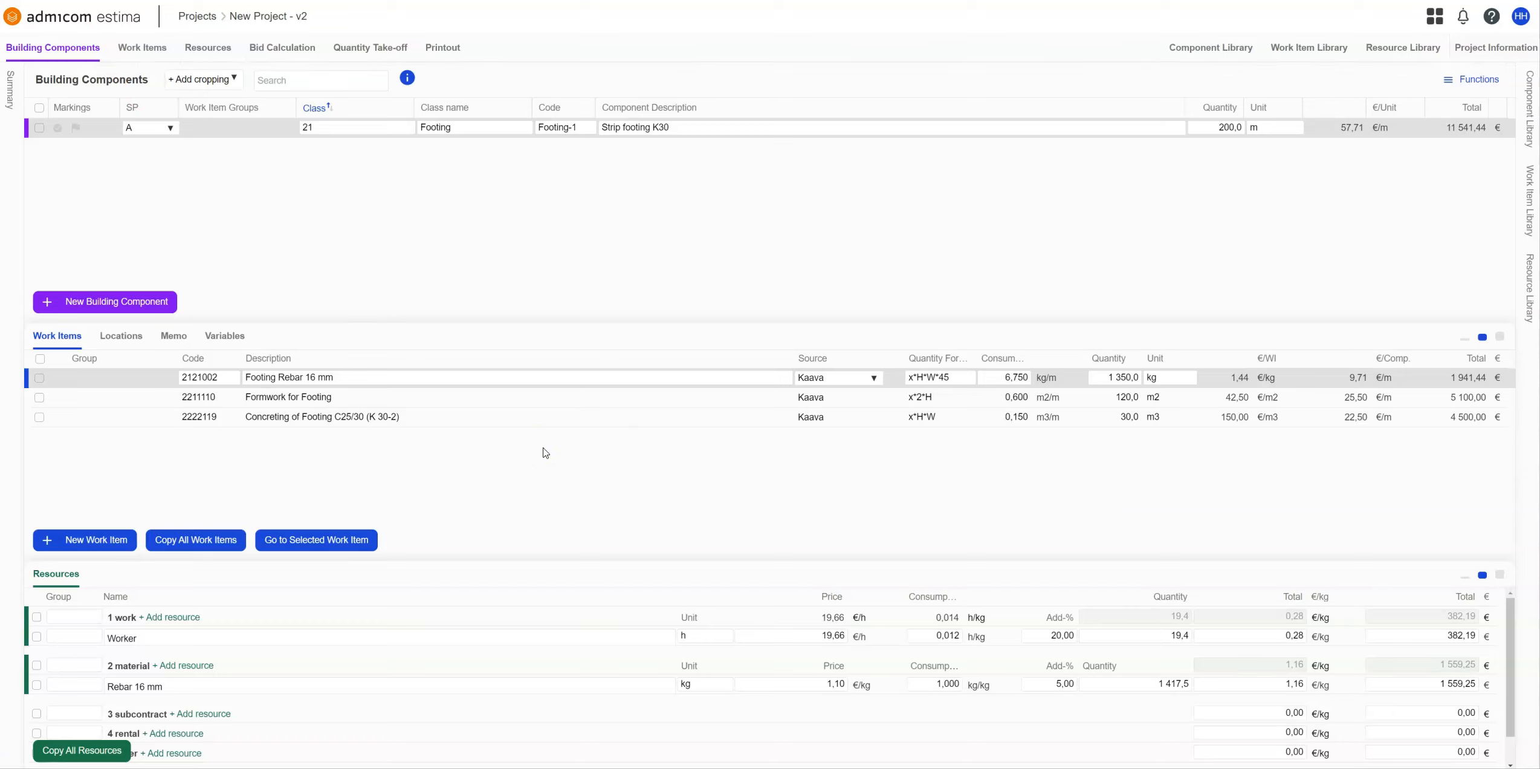
Copy component 261120, Ground slab 80mm/4kg/m2 with insul. sheeting, from the reference projects into the estimate
click(531, 251)
click(1525, 115)
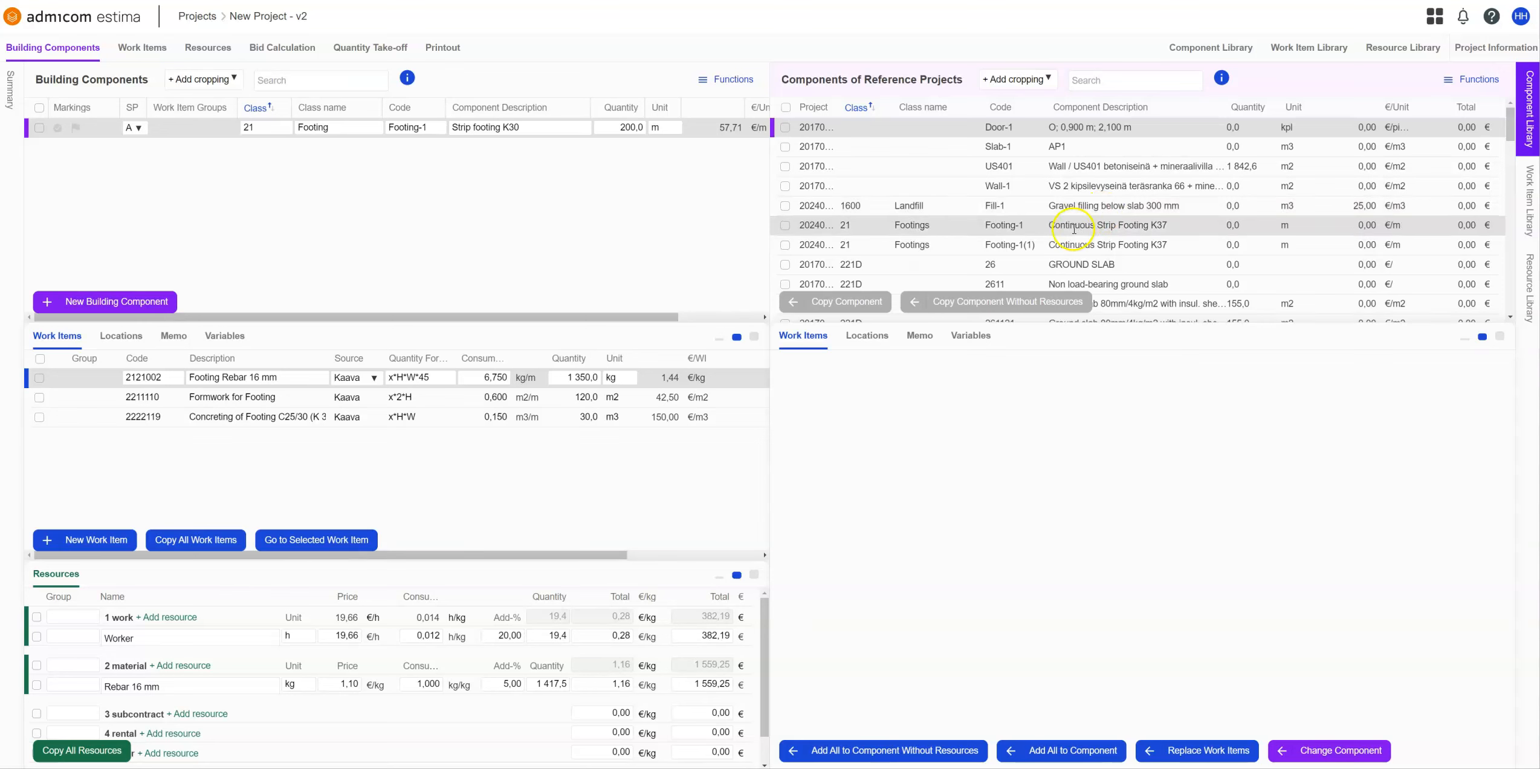
scroll(1050, 239, down, 1)
click(786, 244)
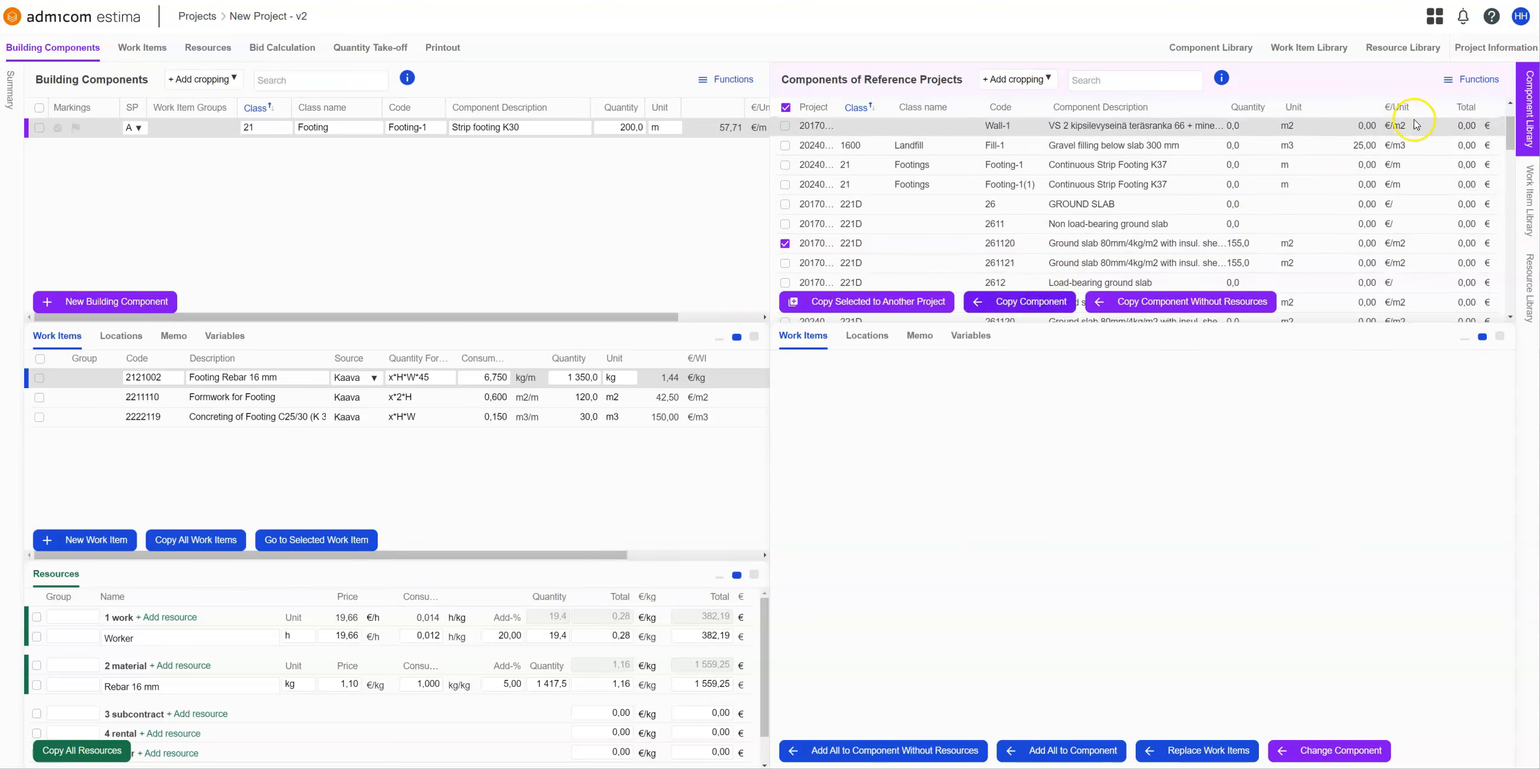
click(1527, 127)
Set the quantity of the ground slab component to 1000 m2
click(1204, 147)
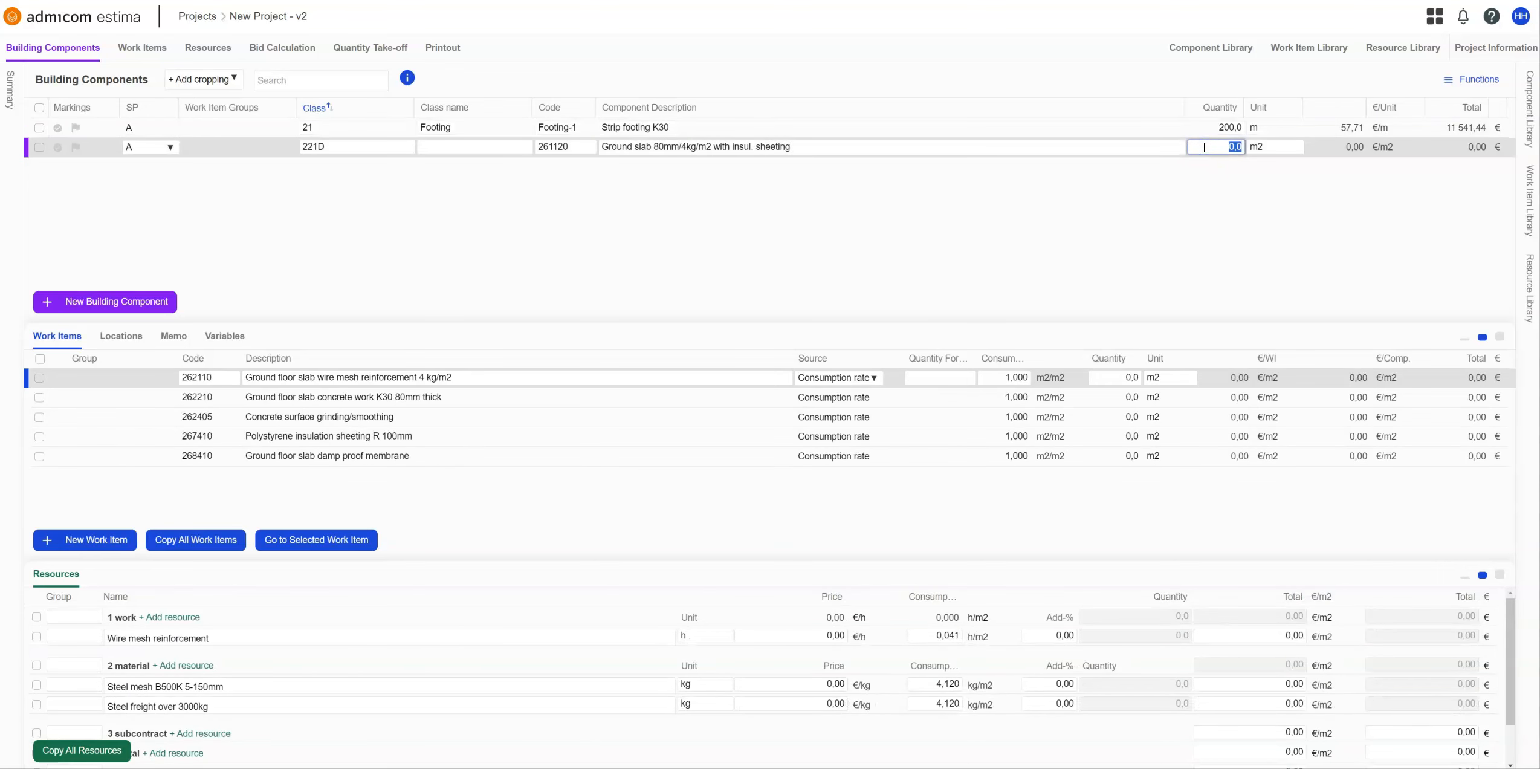
text(1000)
key(Tab)
click(1204, 172)
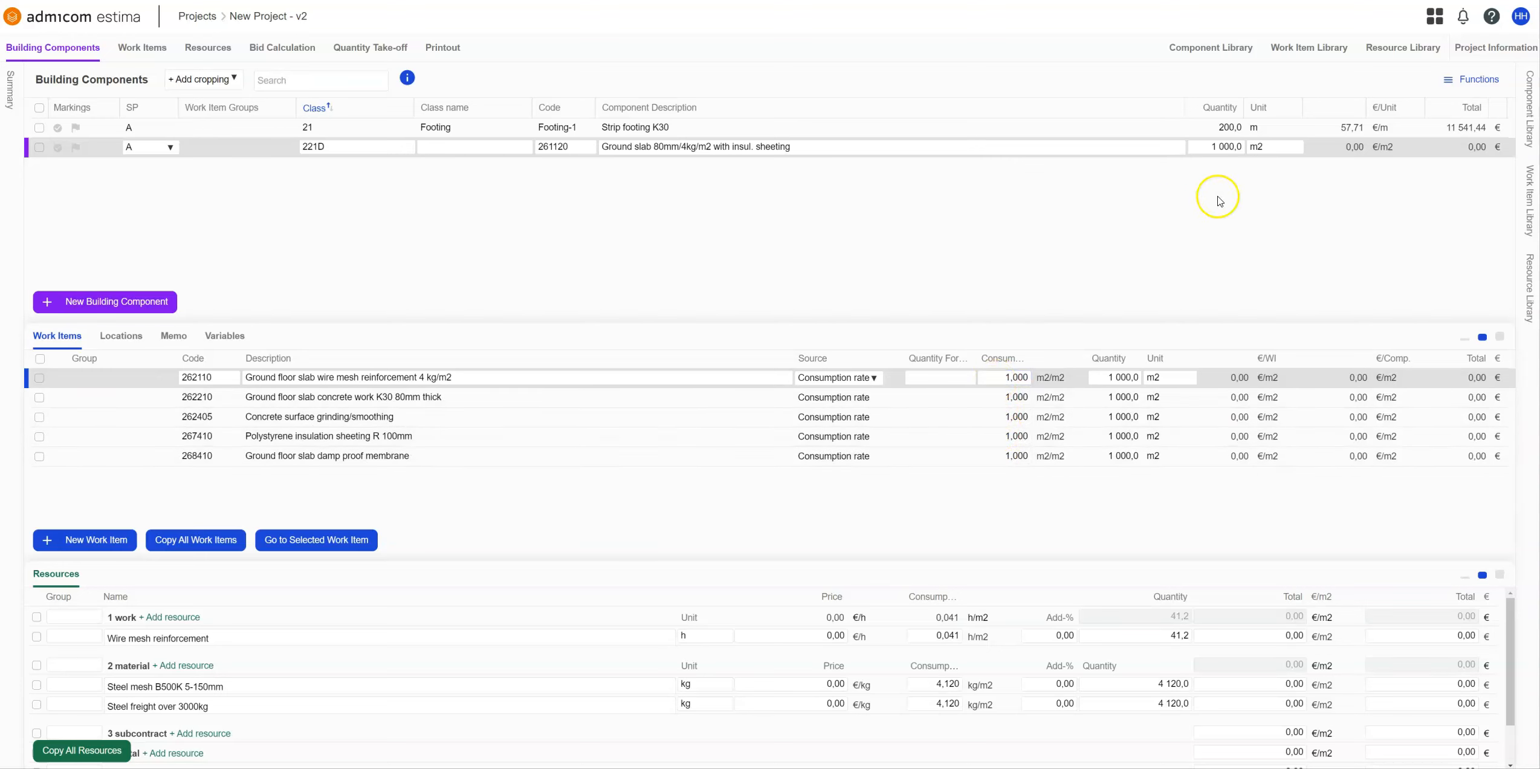
Check the consumption rates and resources of the slab's polystyrene insulation and wire mesh reinforcement work items
click(1011, 437)
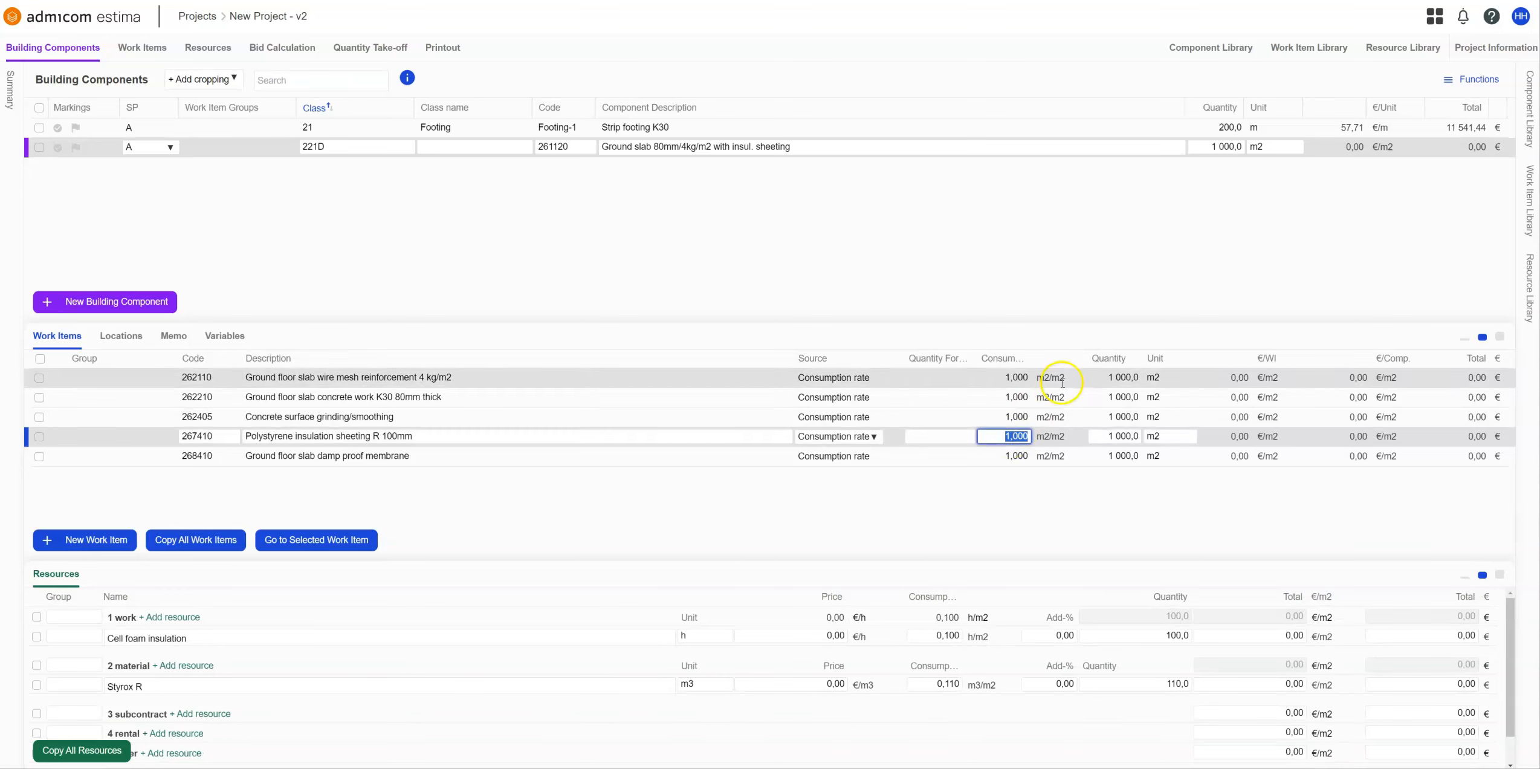
click(1021, 377)
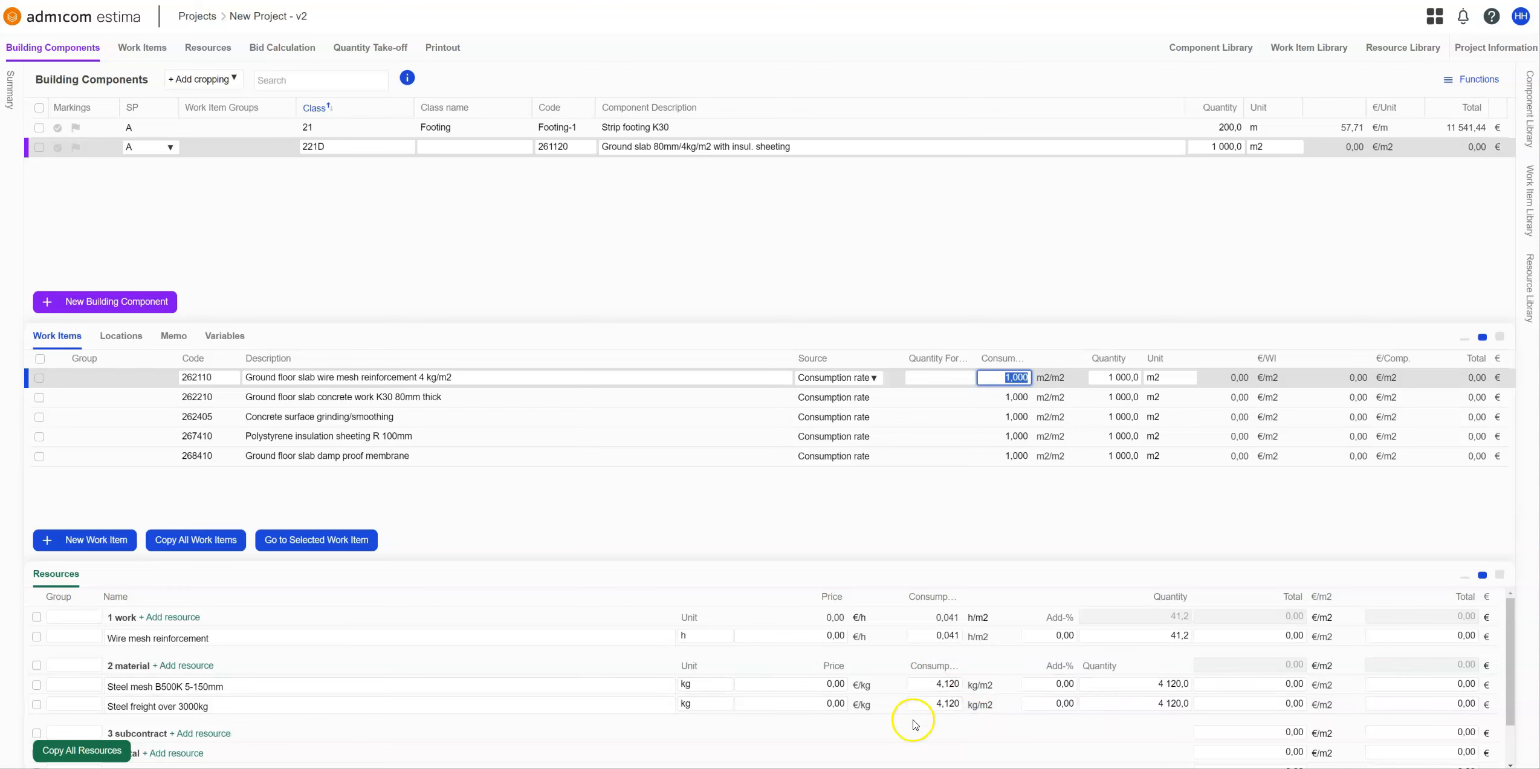
click(997, 512)
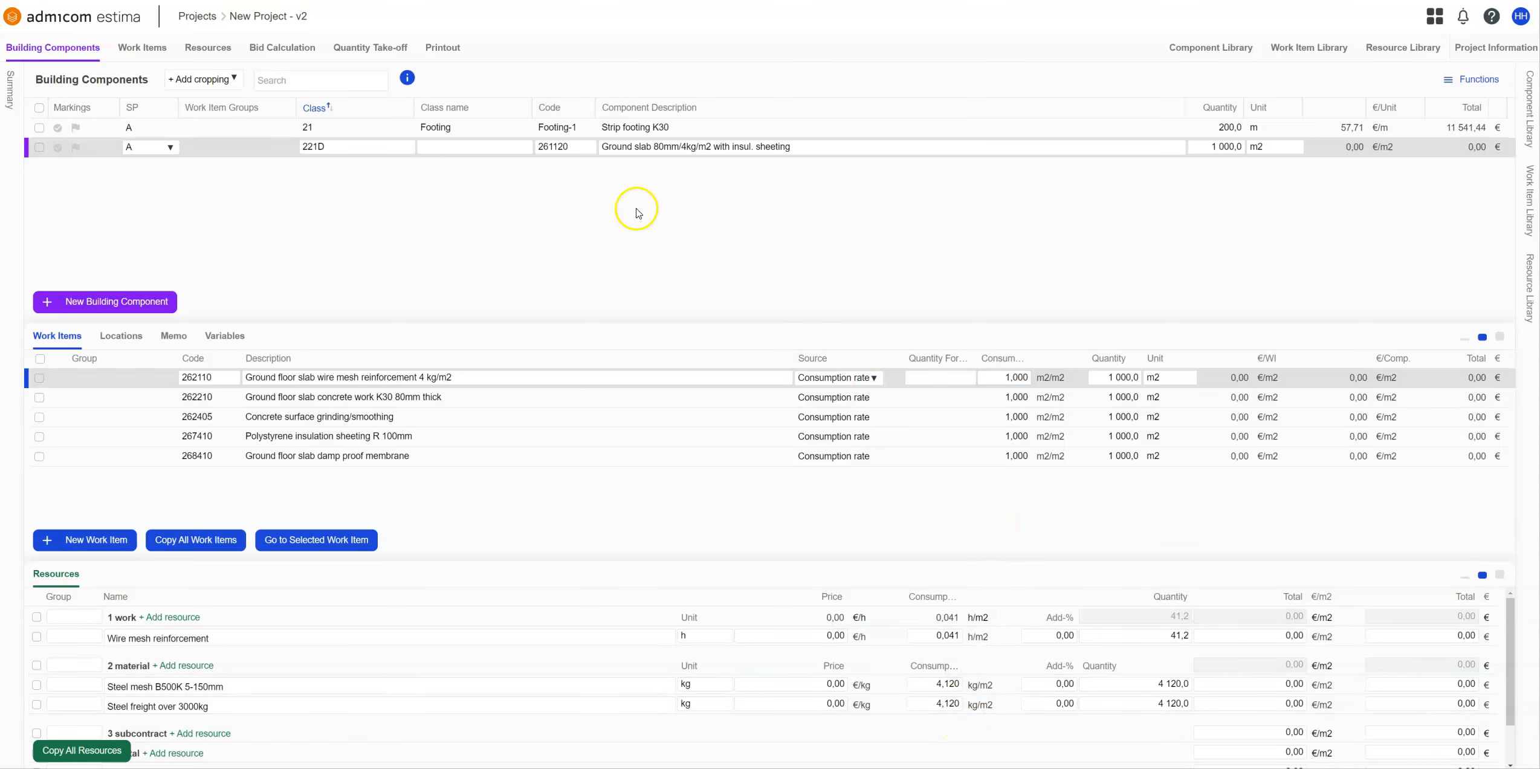
Duplicate the Strip footing K30 component and change the copy's code to Footing-2
click(678, 126)
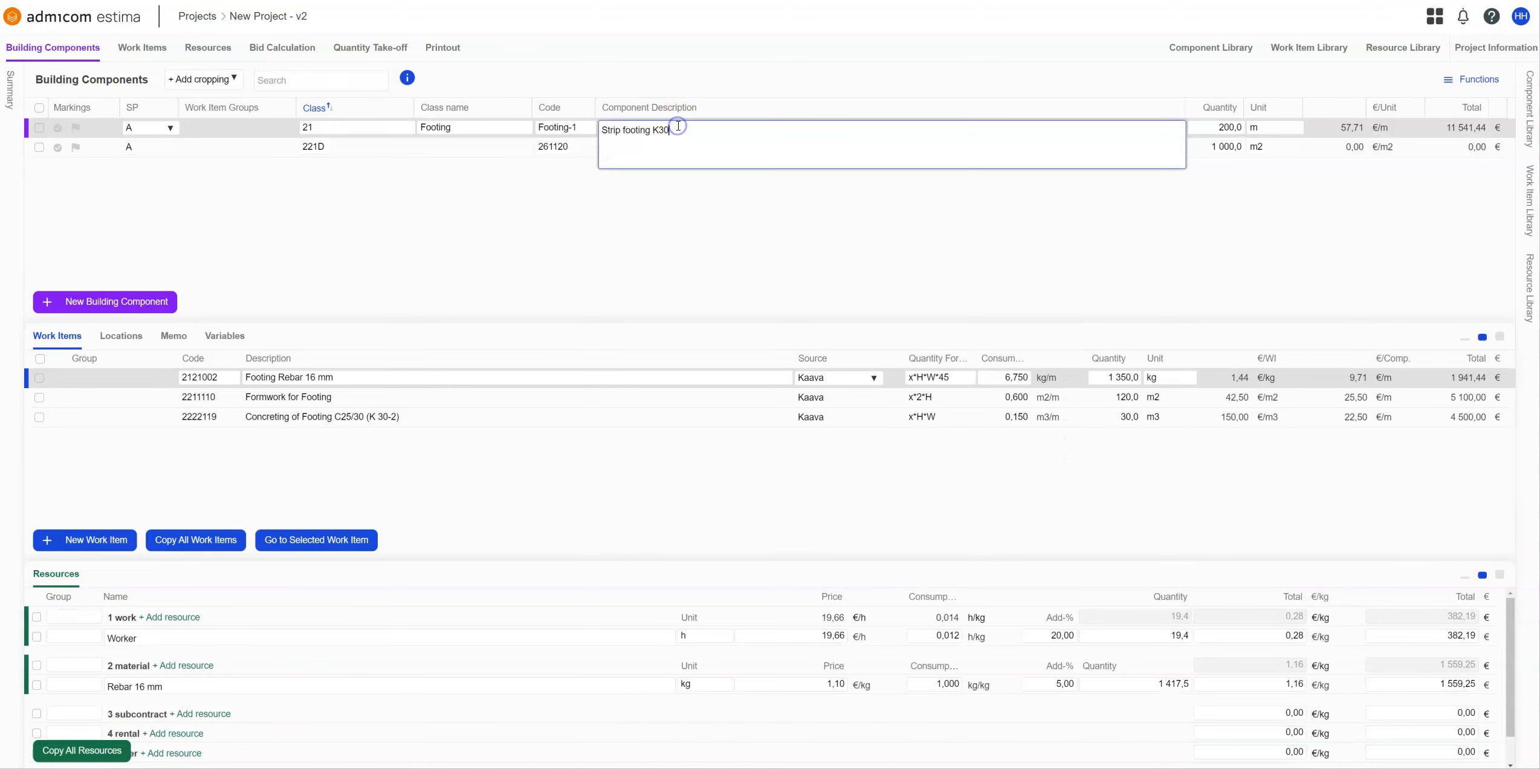
click(619, 207)
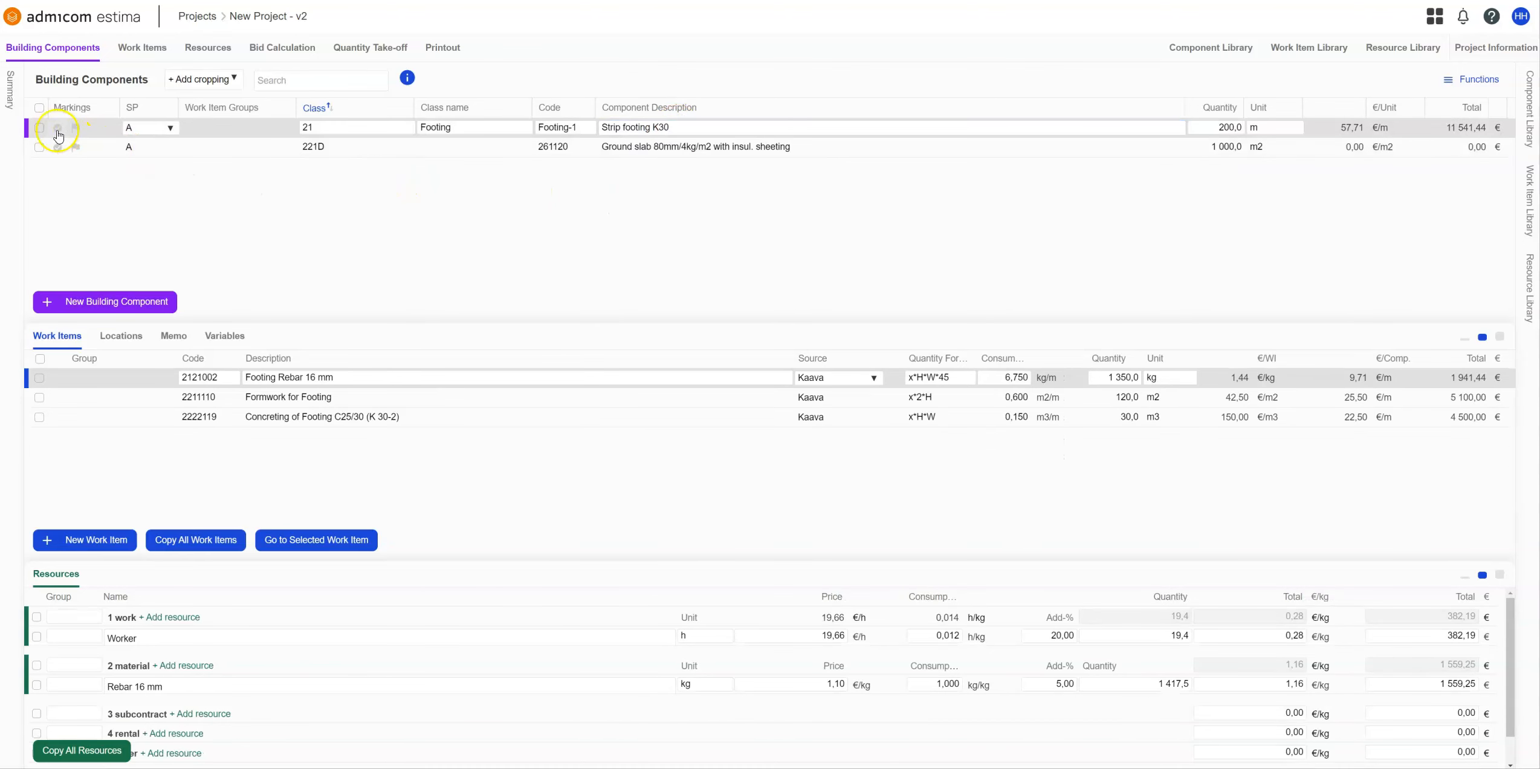
click(39, 127)
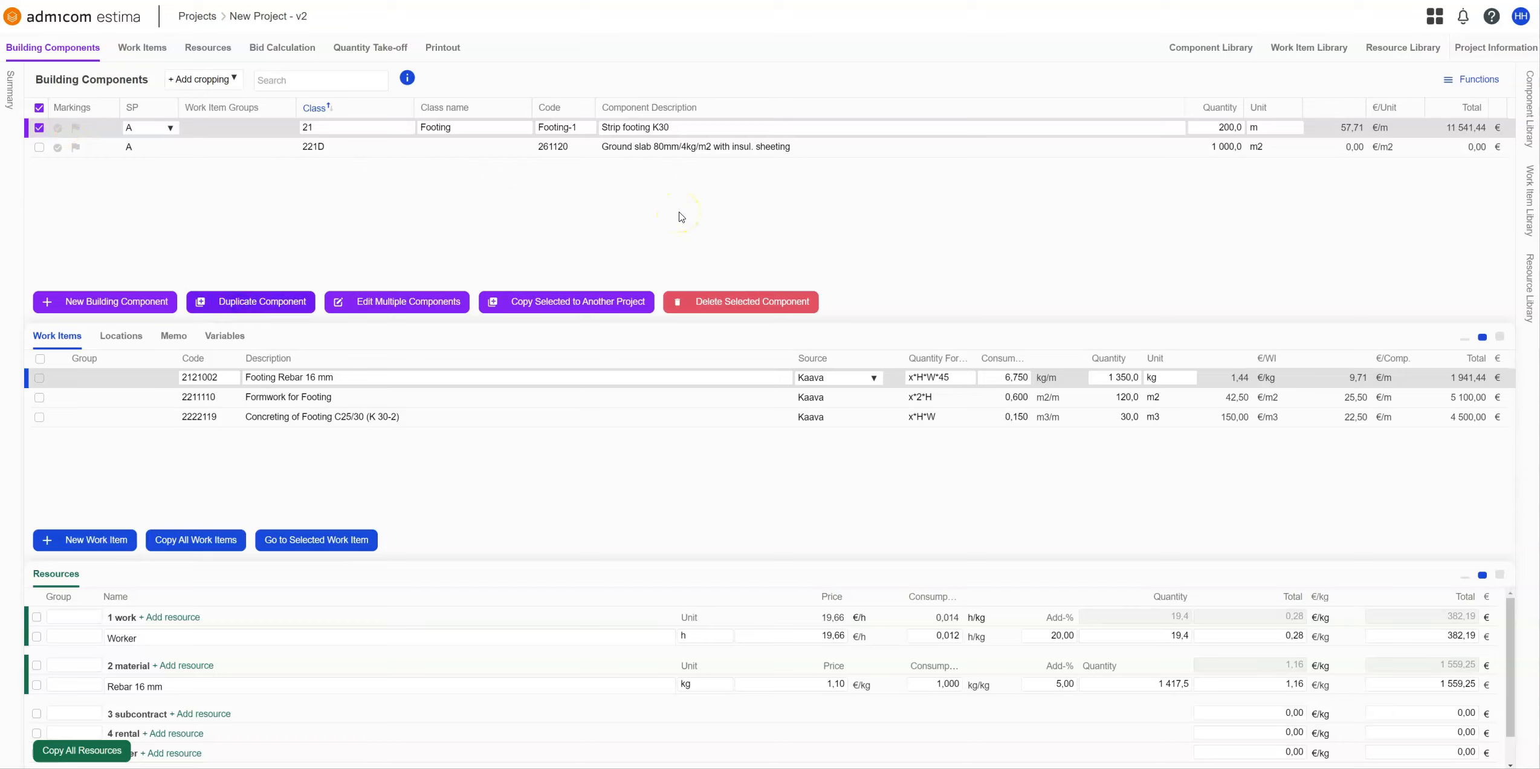
click(302, 301)
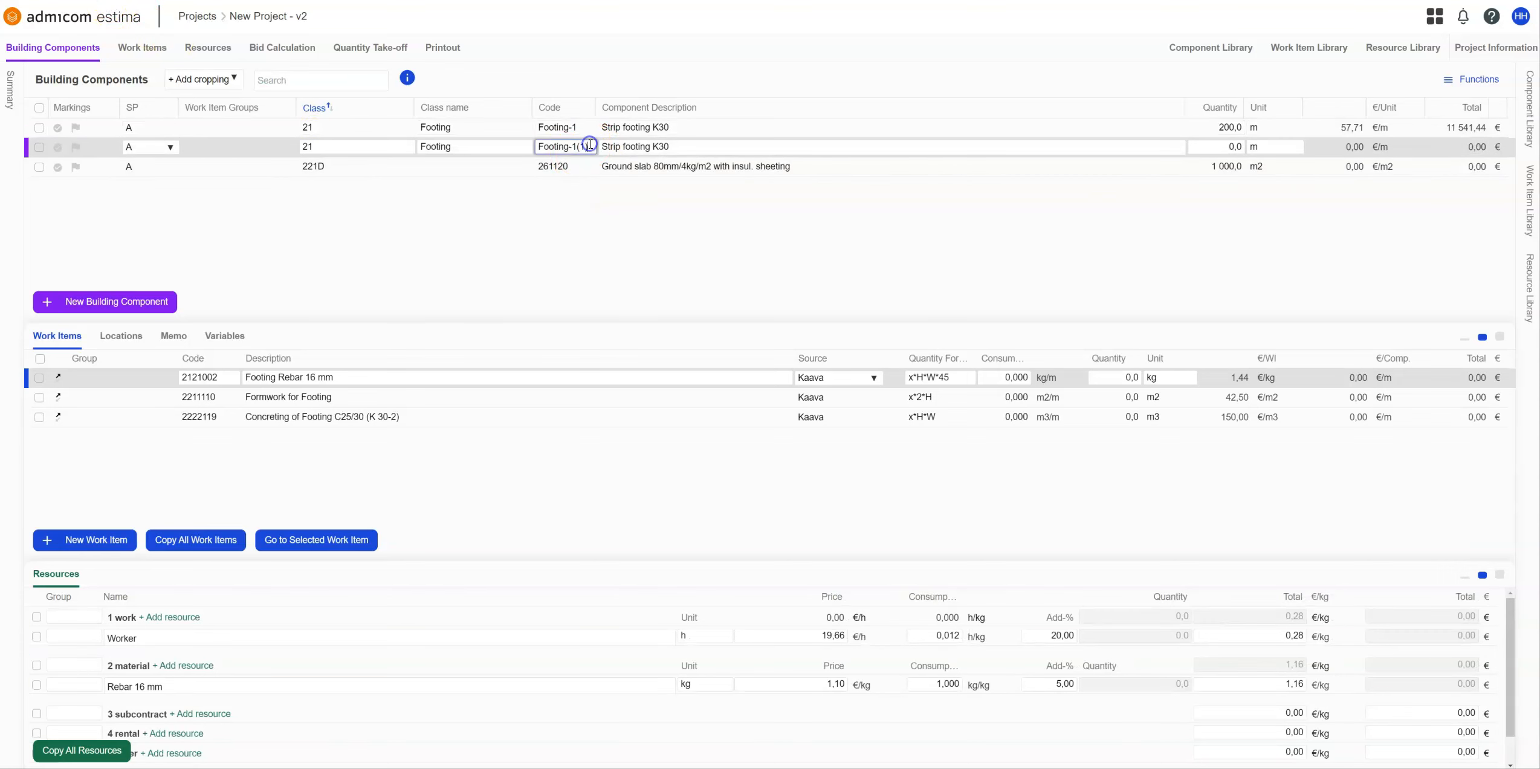
text(2)
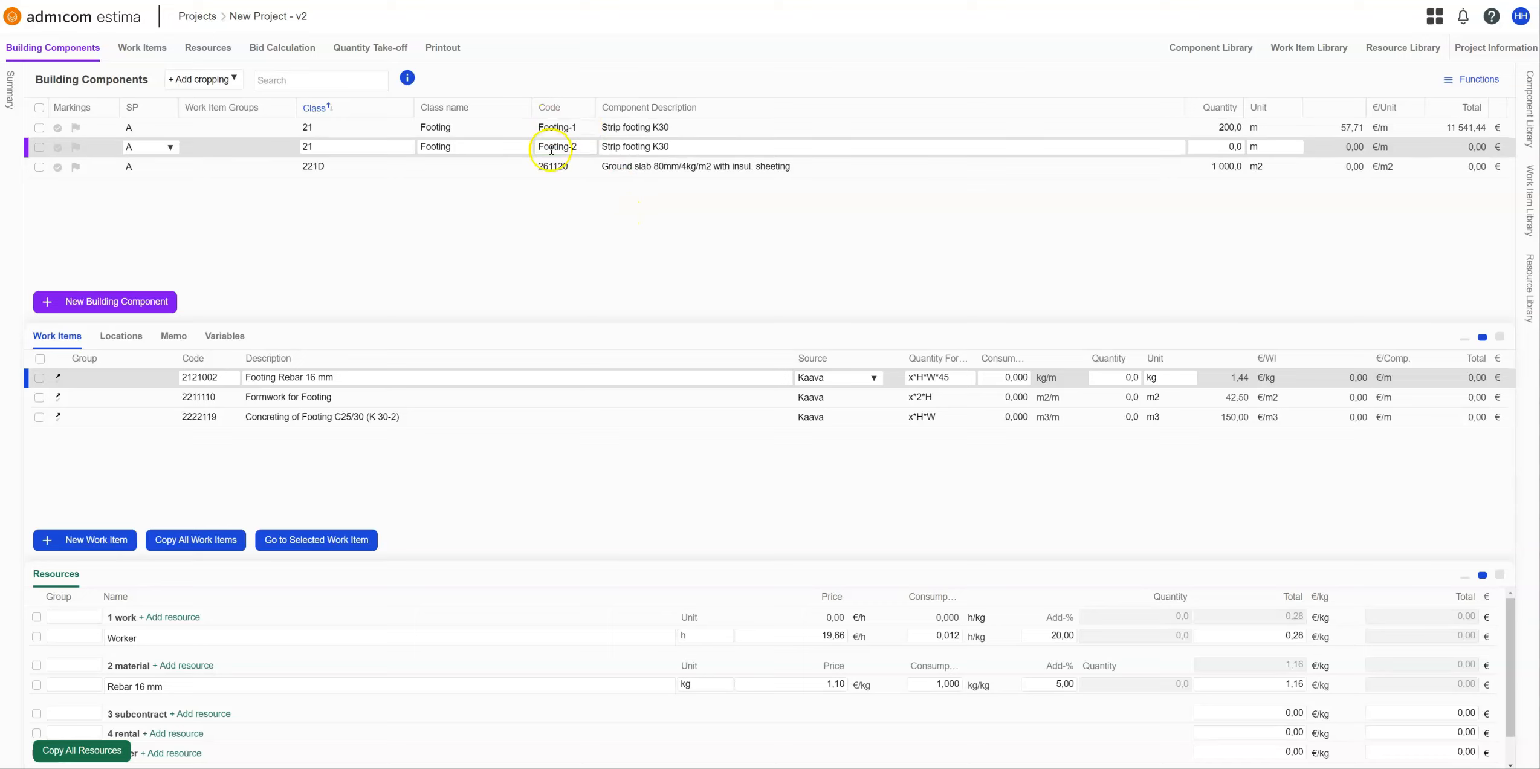
Set the Footing-2 variables to a footing height of 0,2 and a footing width of 0,3
click(491, 251)
click(223, 340)
click(284, 417)
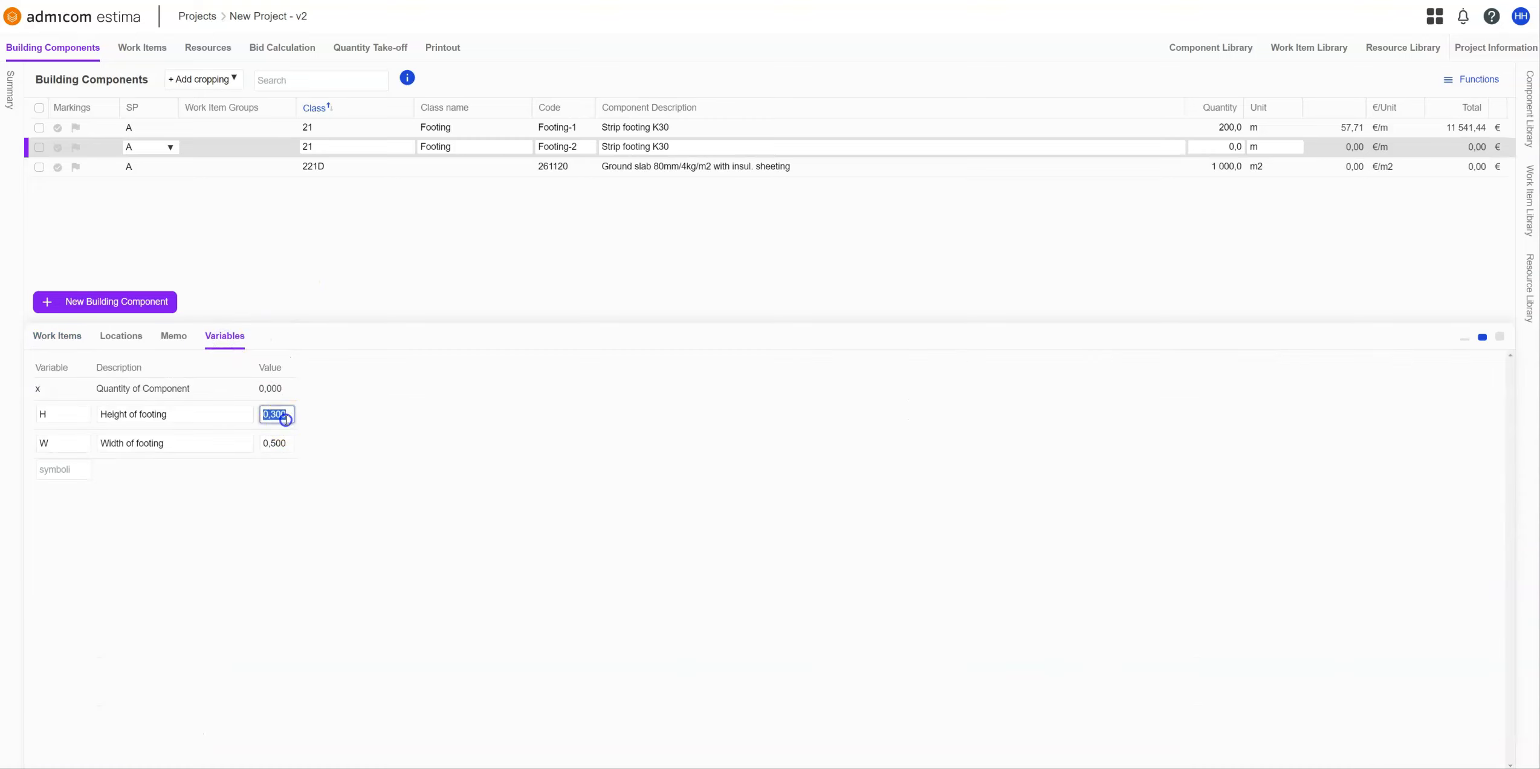
text(0,2)
click(330, 469)
click(283, 445)
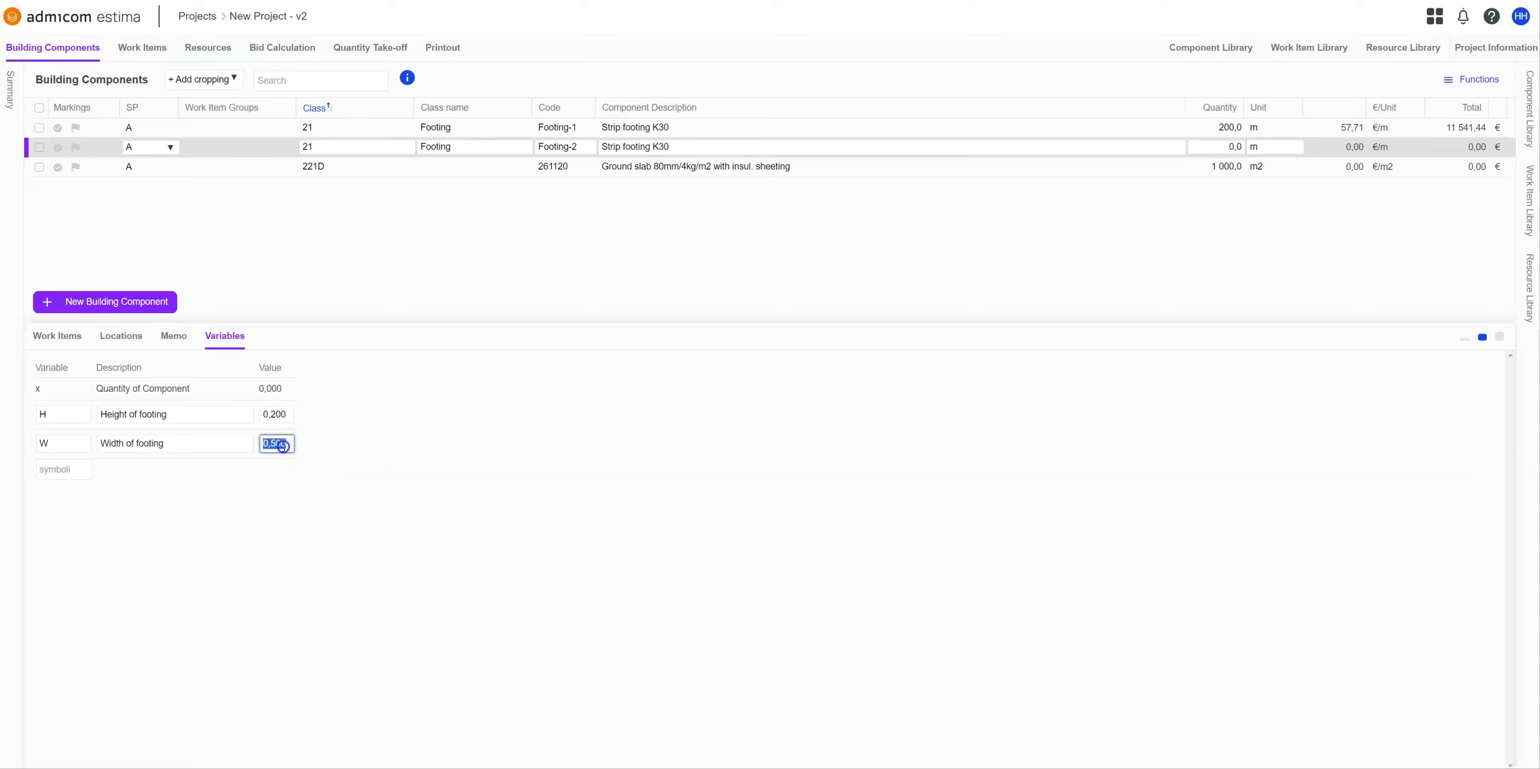
click(347, 447)
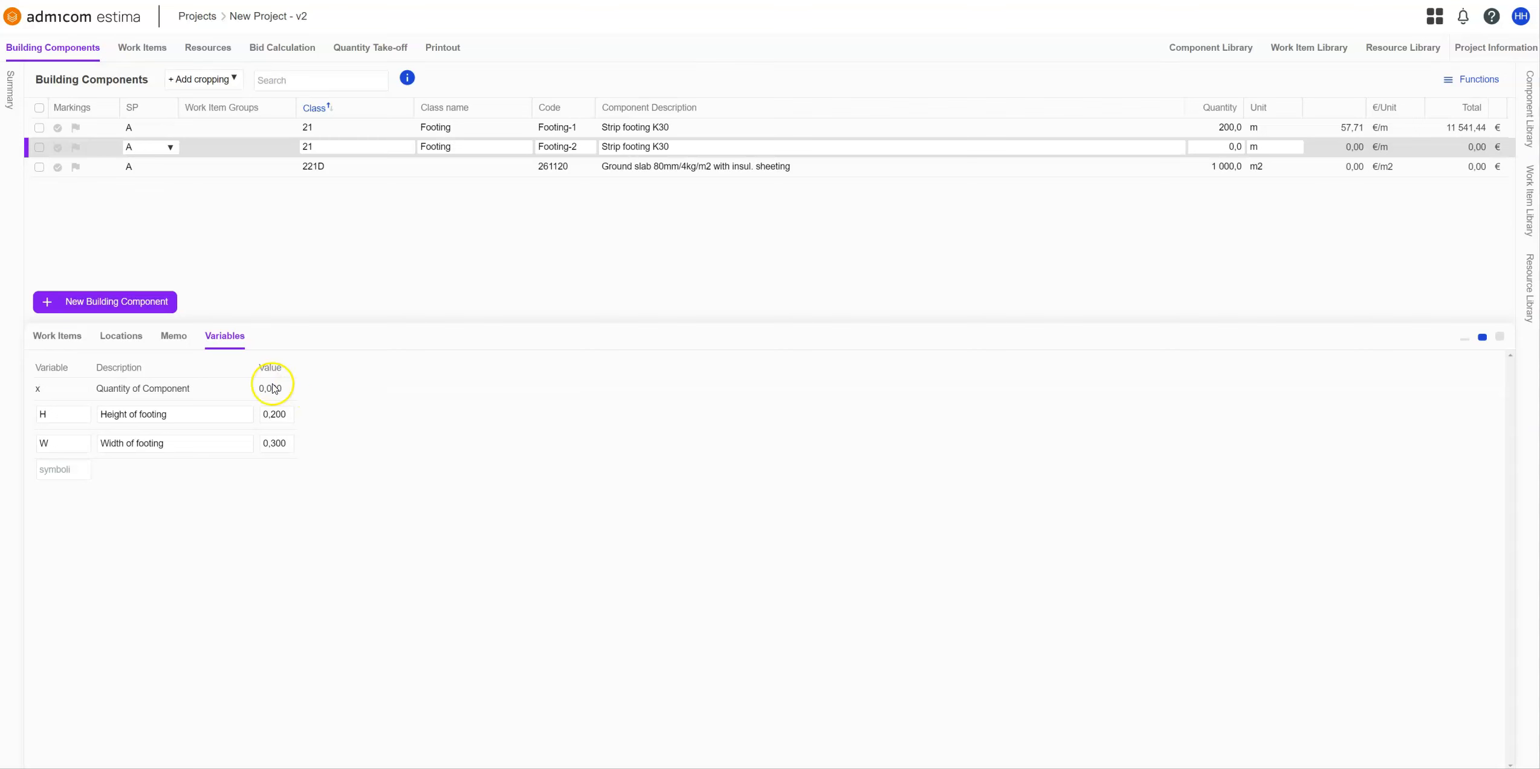
Set the quantity of the Footing-2 strip footing component to 100 m
click(45, 335)
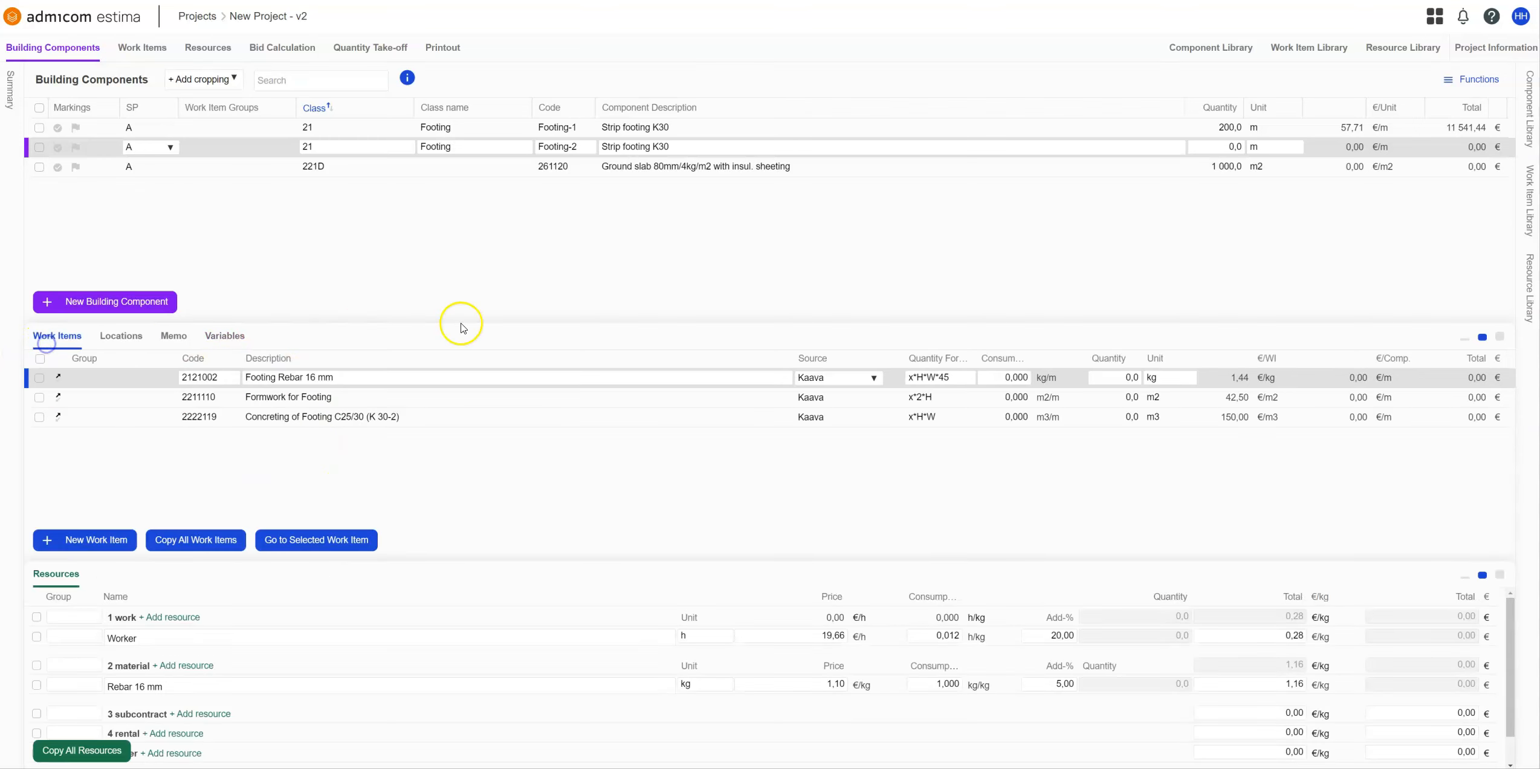
click(1205, 143)
text(100)
key(Tab)
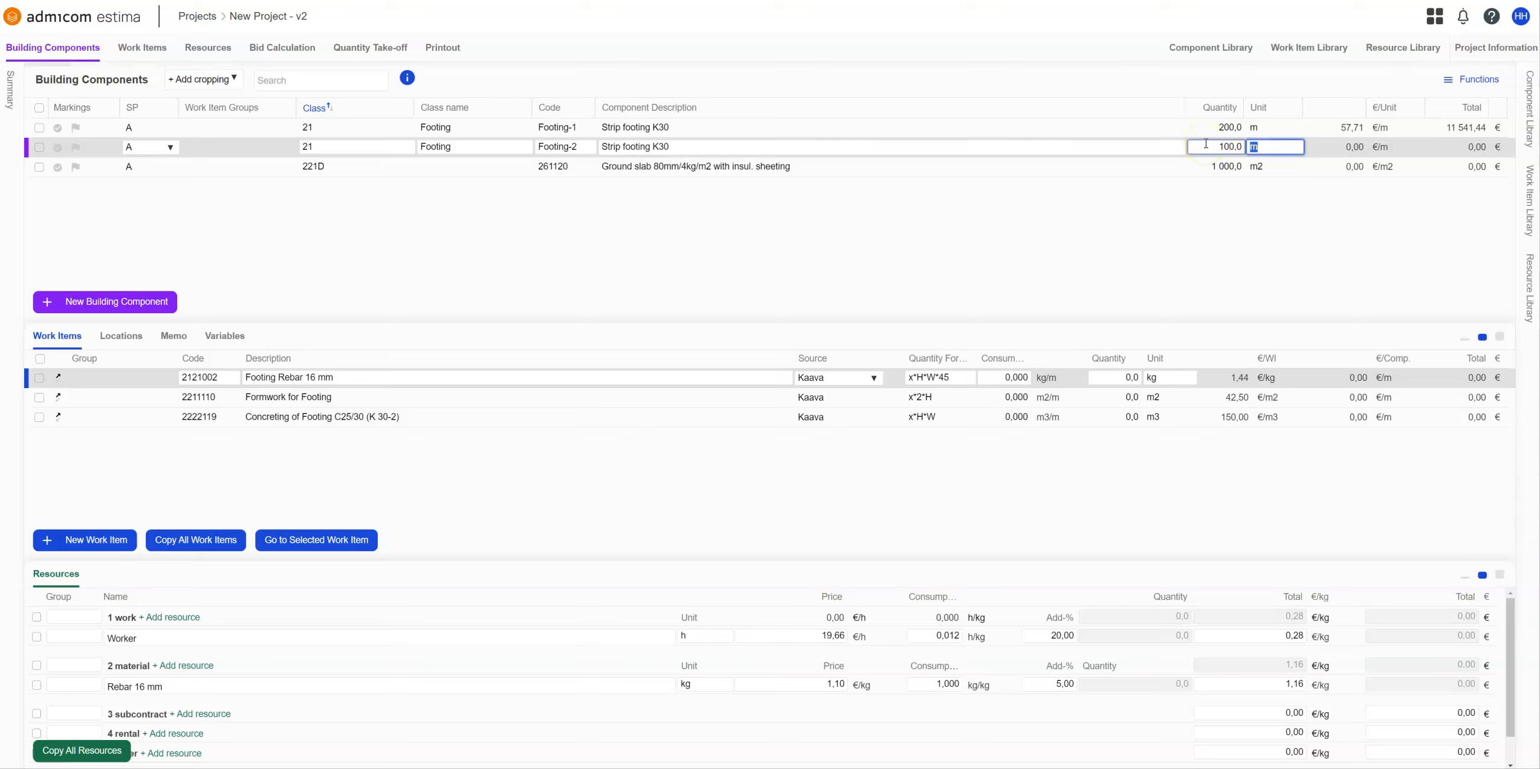
click(1211, 128)
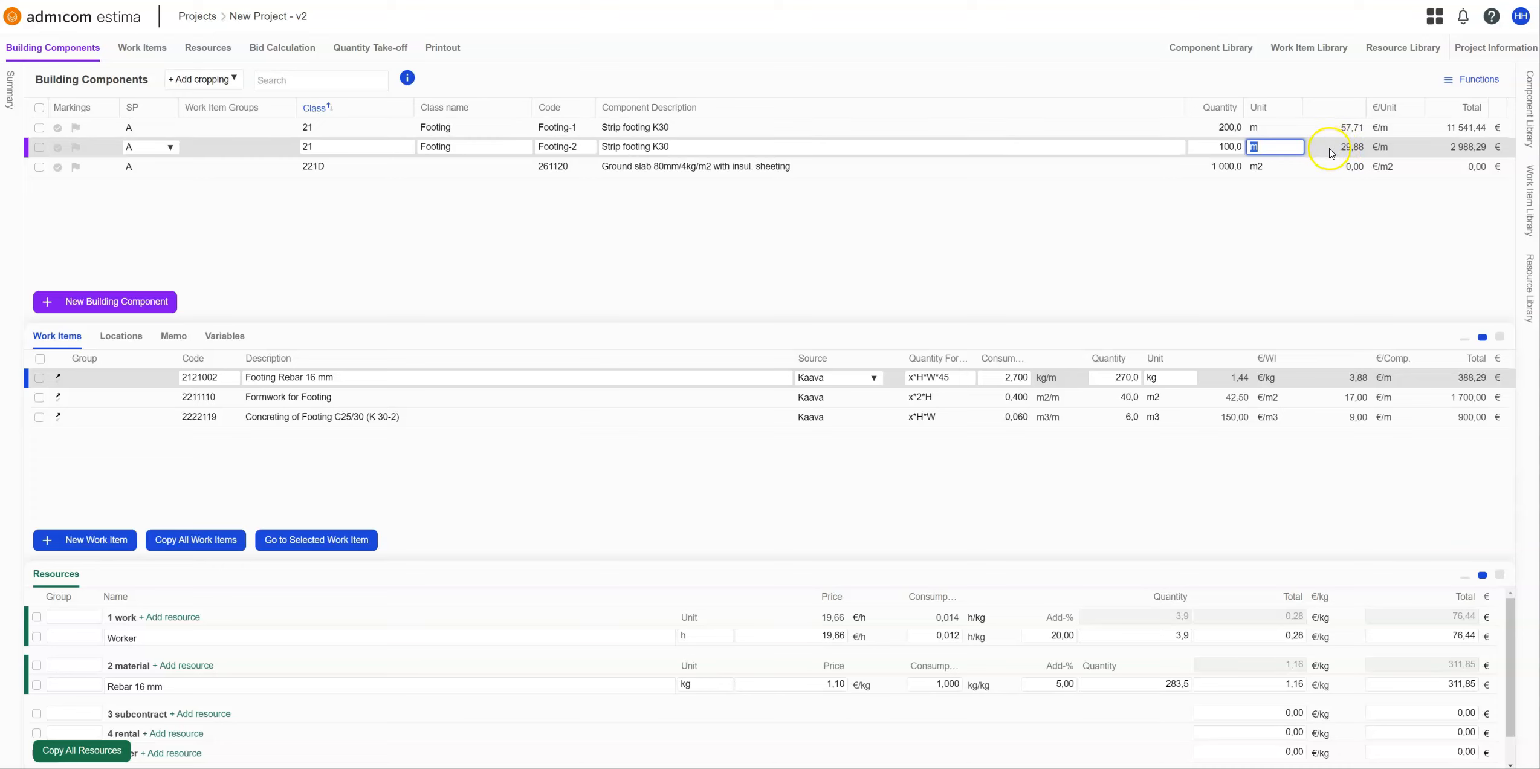
click(1311, 209)
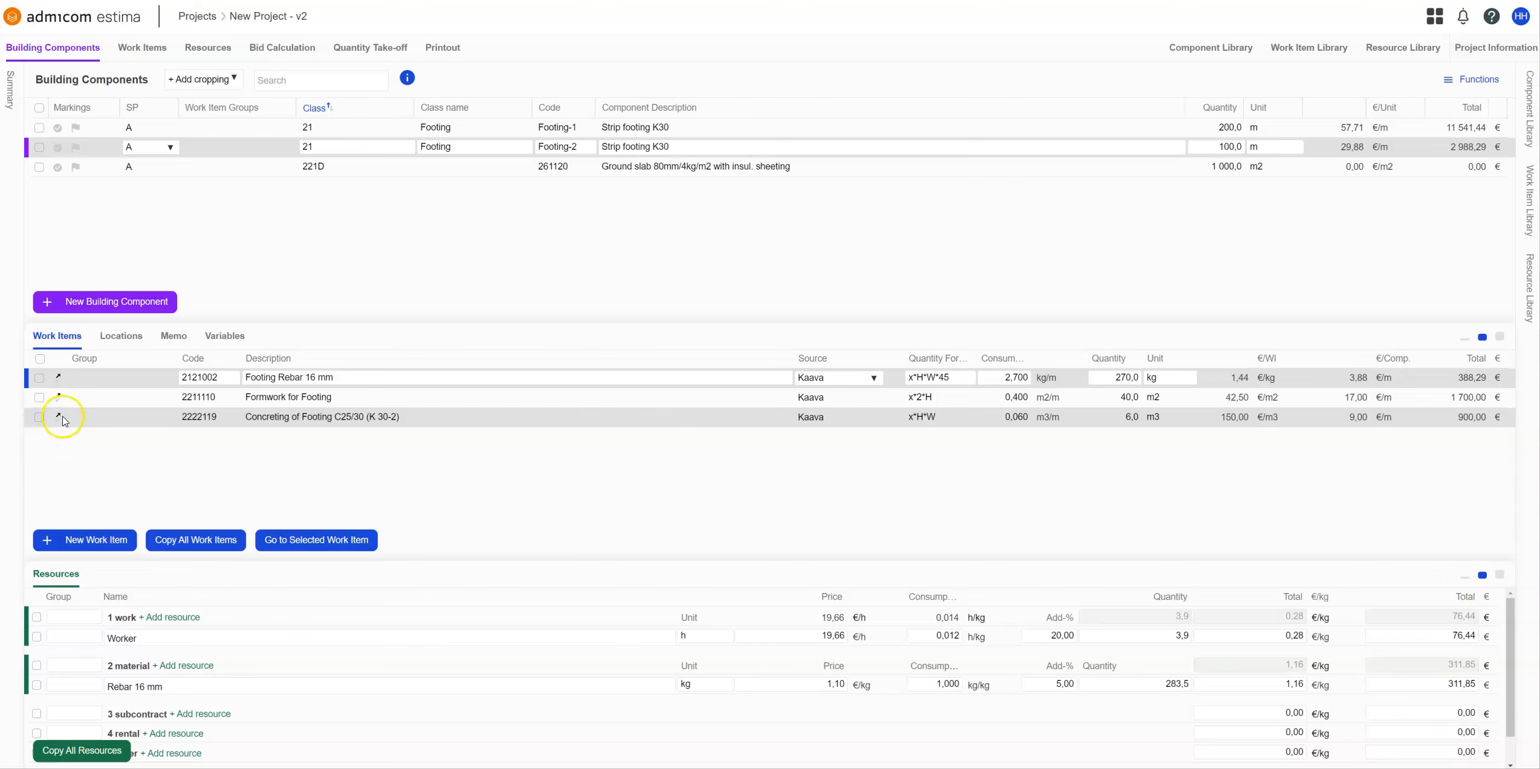
Check the resources of the concreting, formwork and 16 mm rebar work items in Footing-2
click(286, 397)
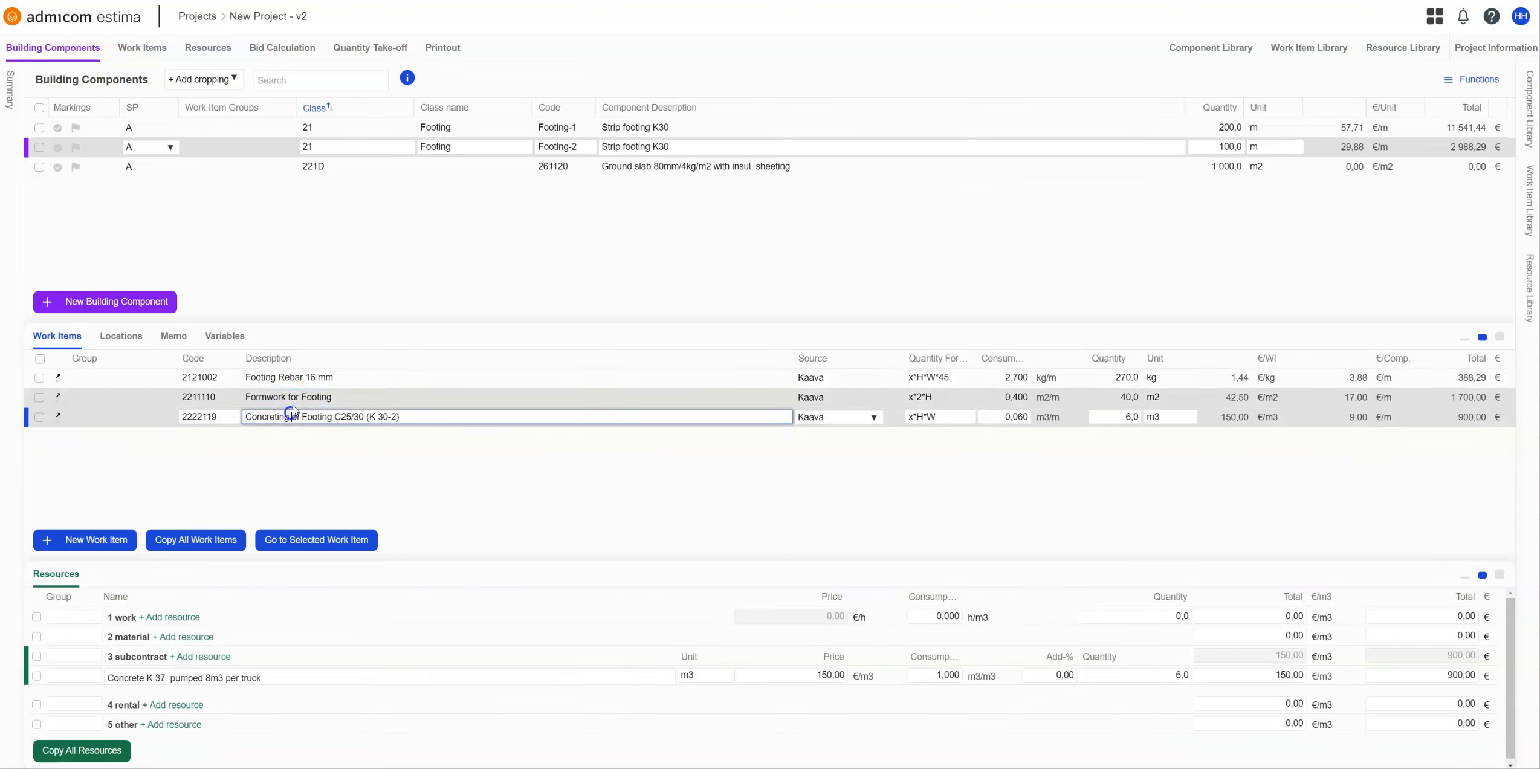
click(300, 377)
click(238, 252)
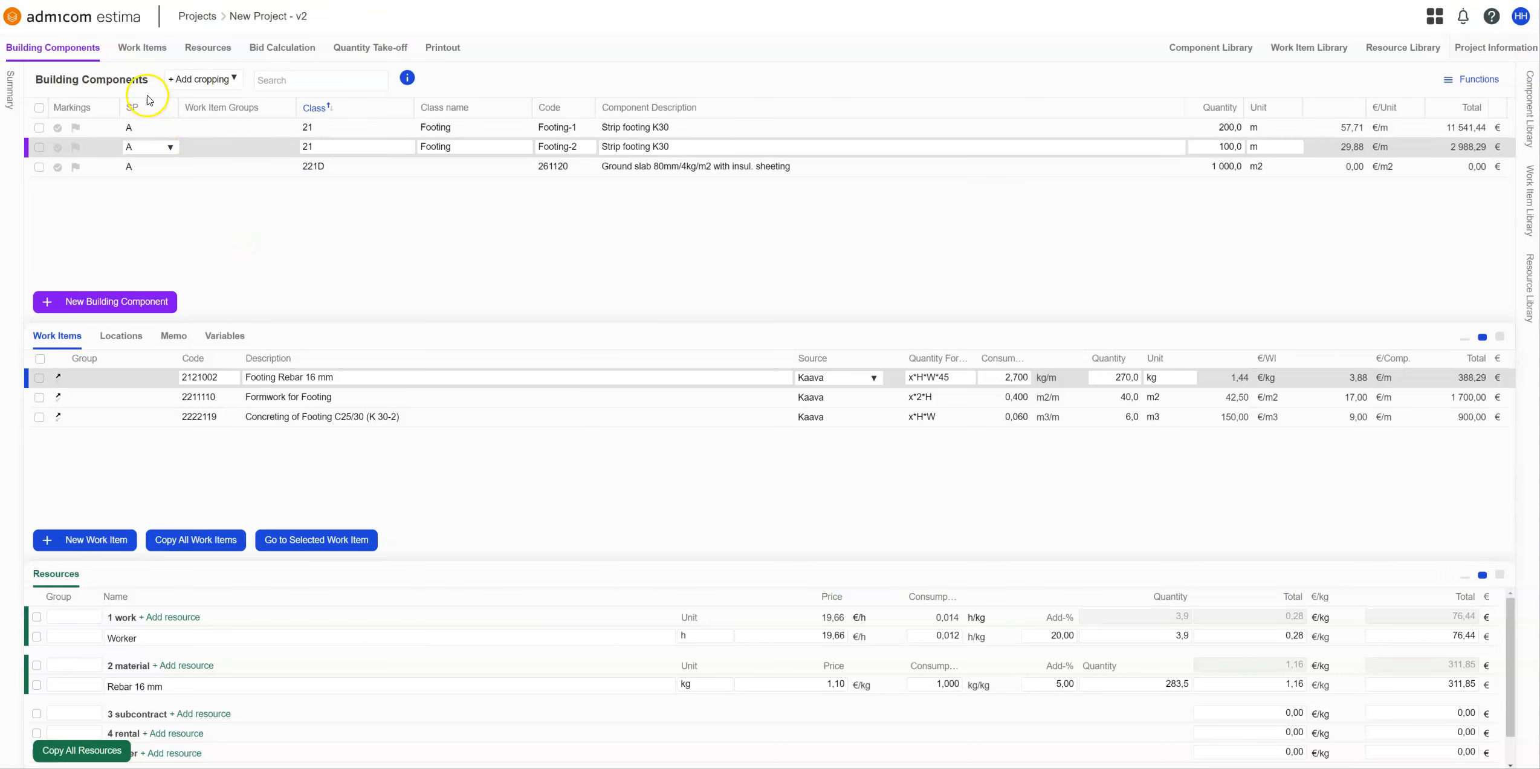
Open the project's full work item list and narrow the description column so the quantity, total and hours columns fit
click(133, 61)
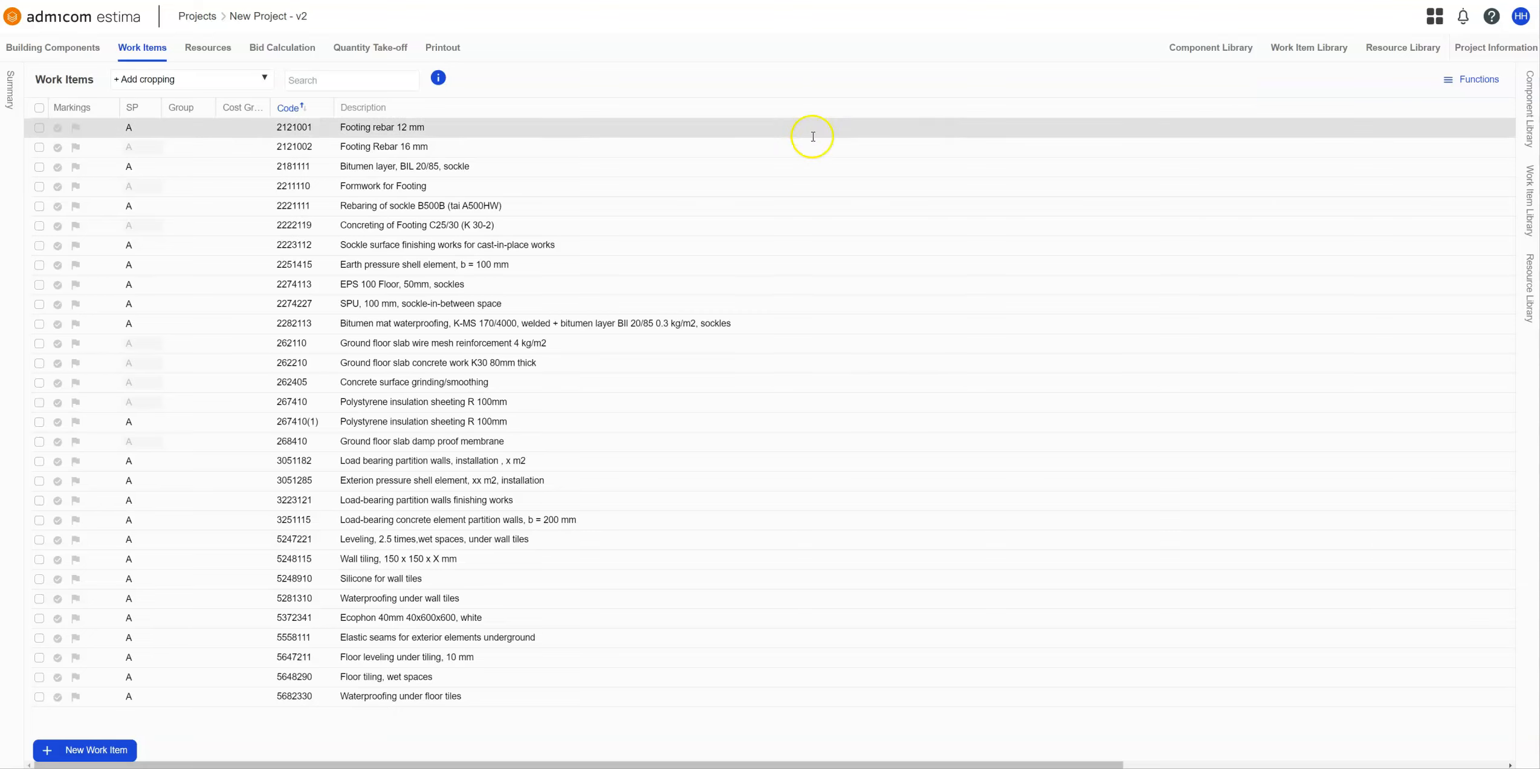
key(ctrl+minus)
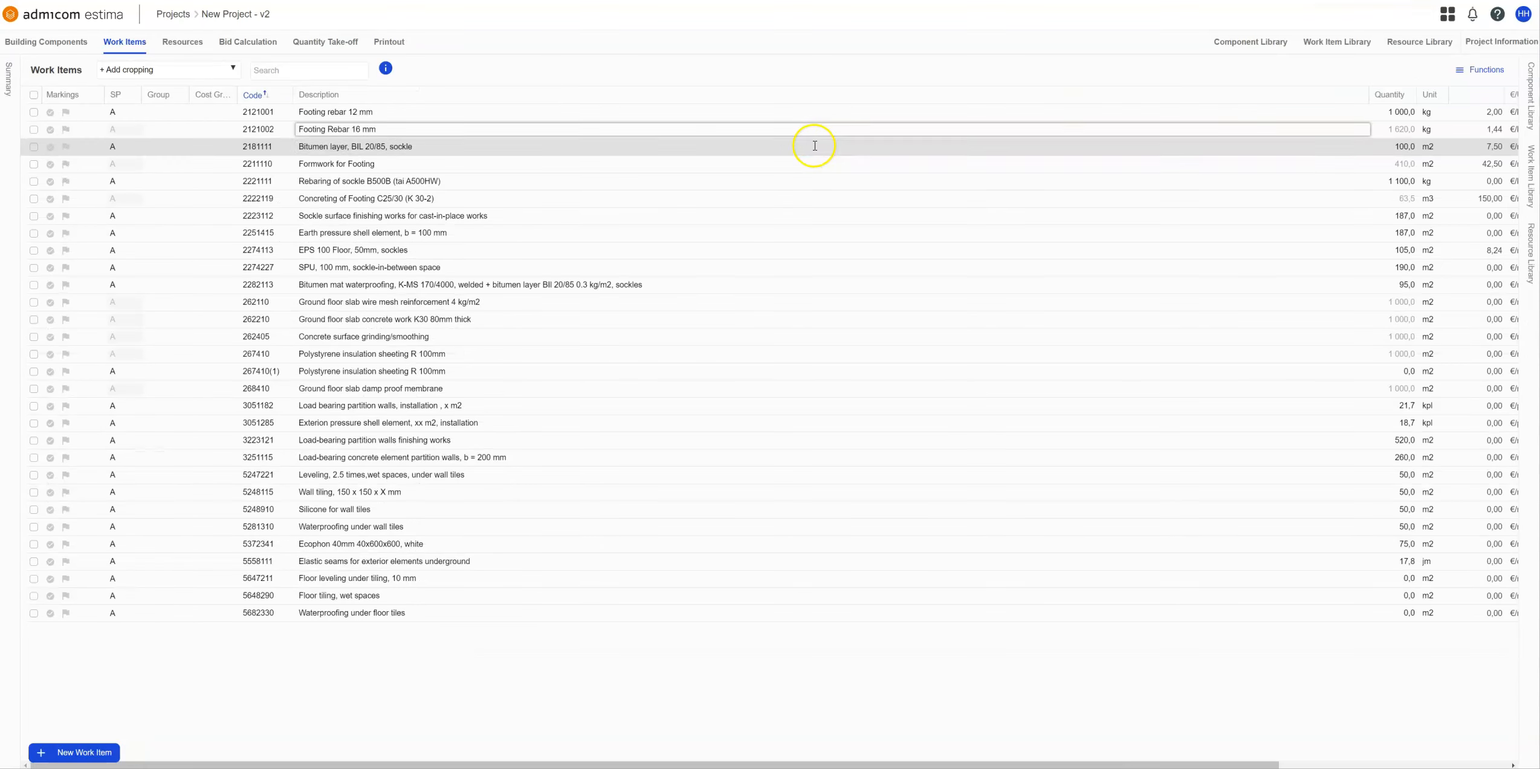
click(1373, 99)
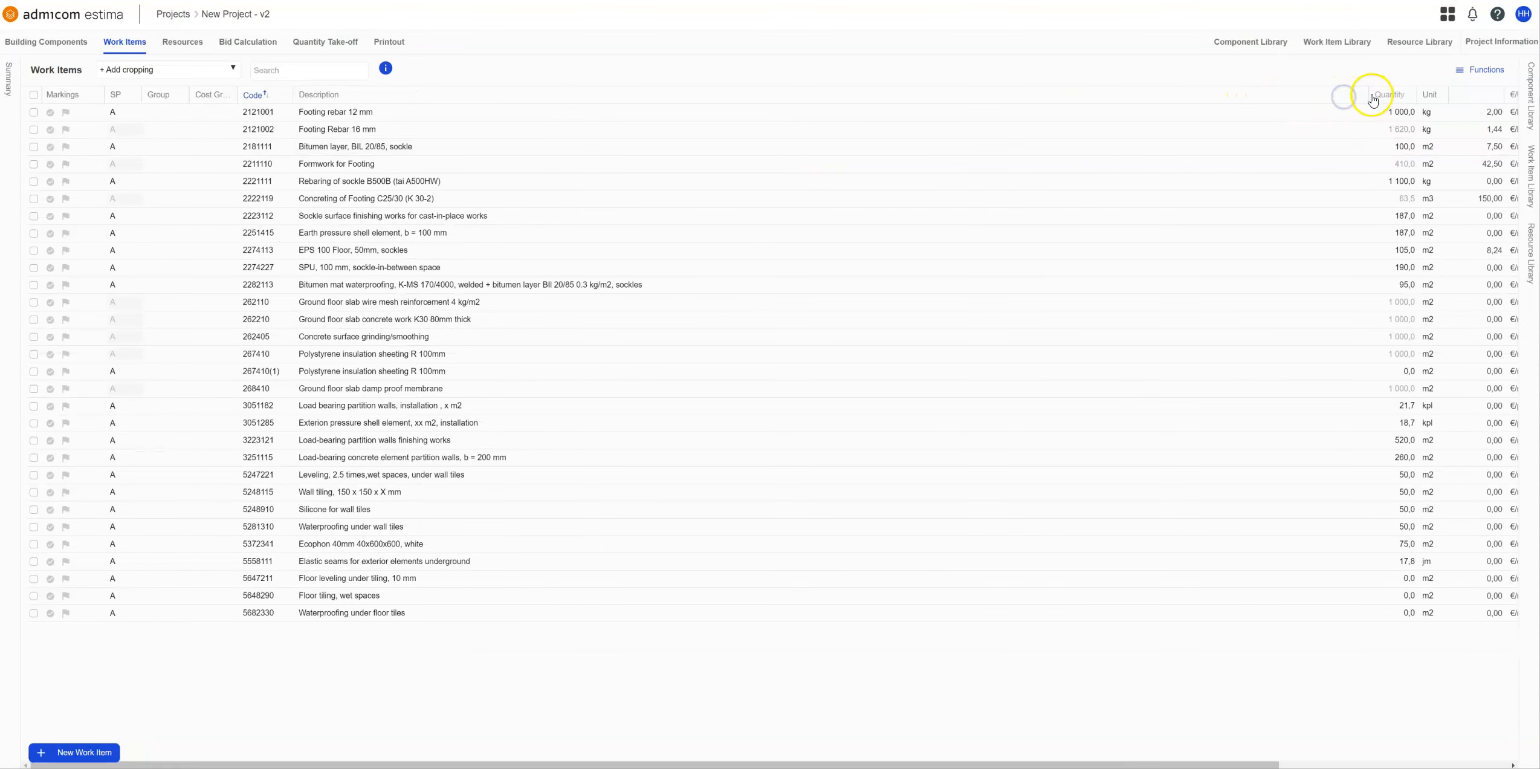
drag(1368, 96, 809, 100)
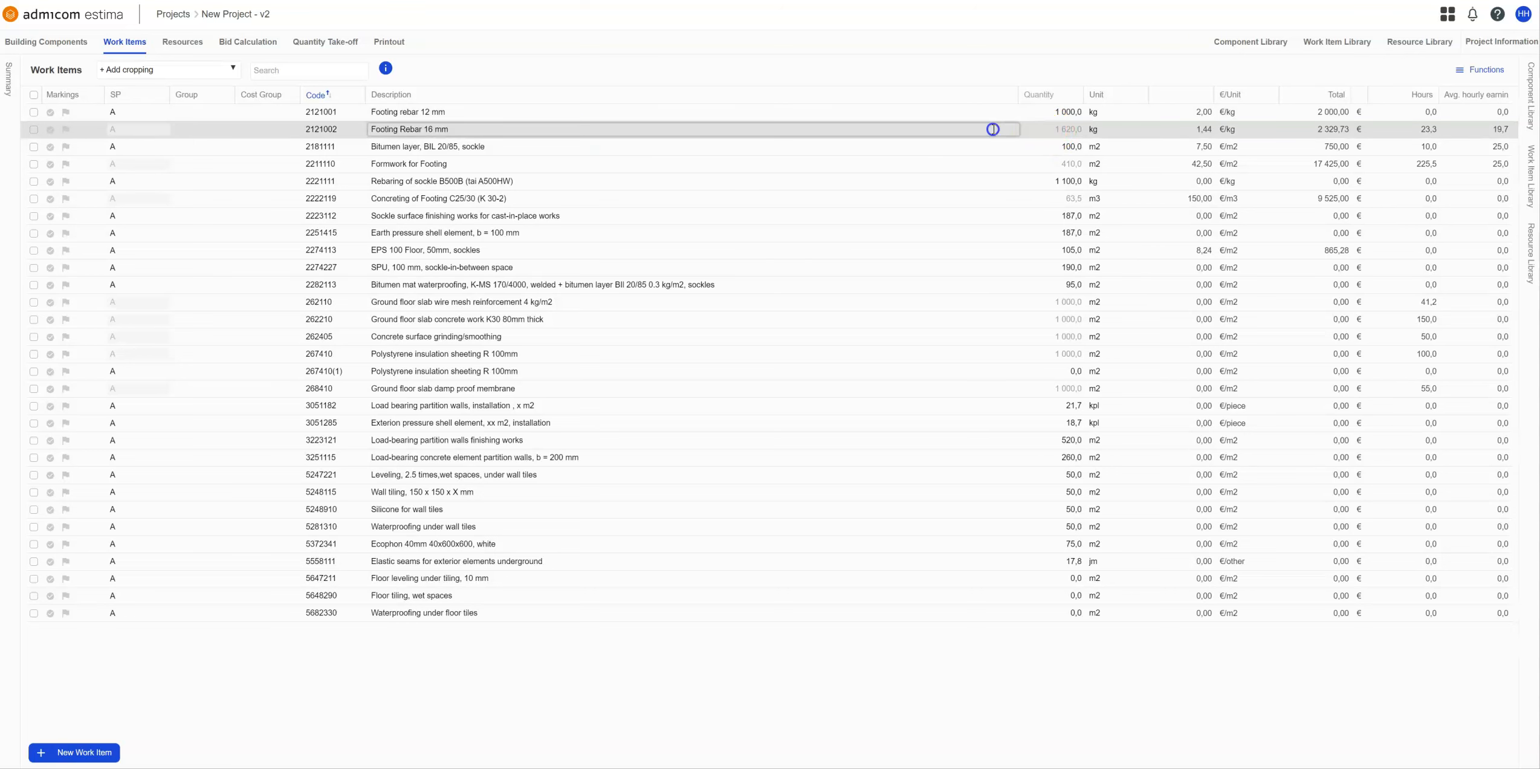
Examine the resources of the Footing Rebar 16 mm work item and the location rows that make up its quantity
click(993, 129)
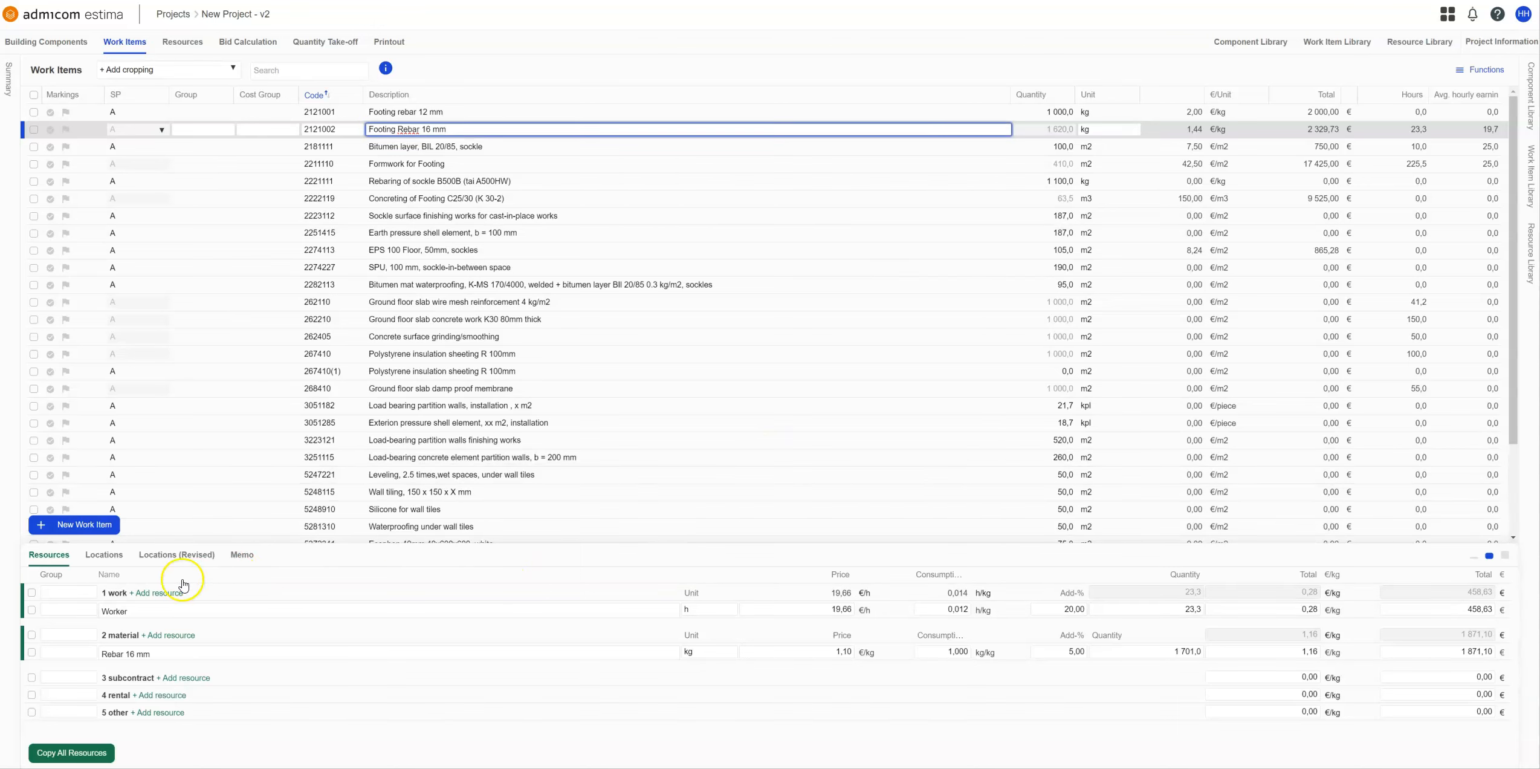
click(105, 562)
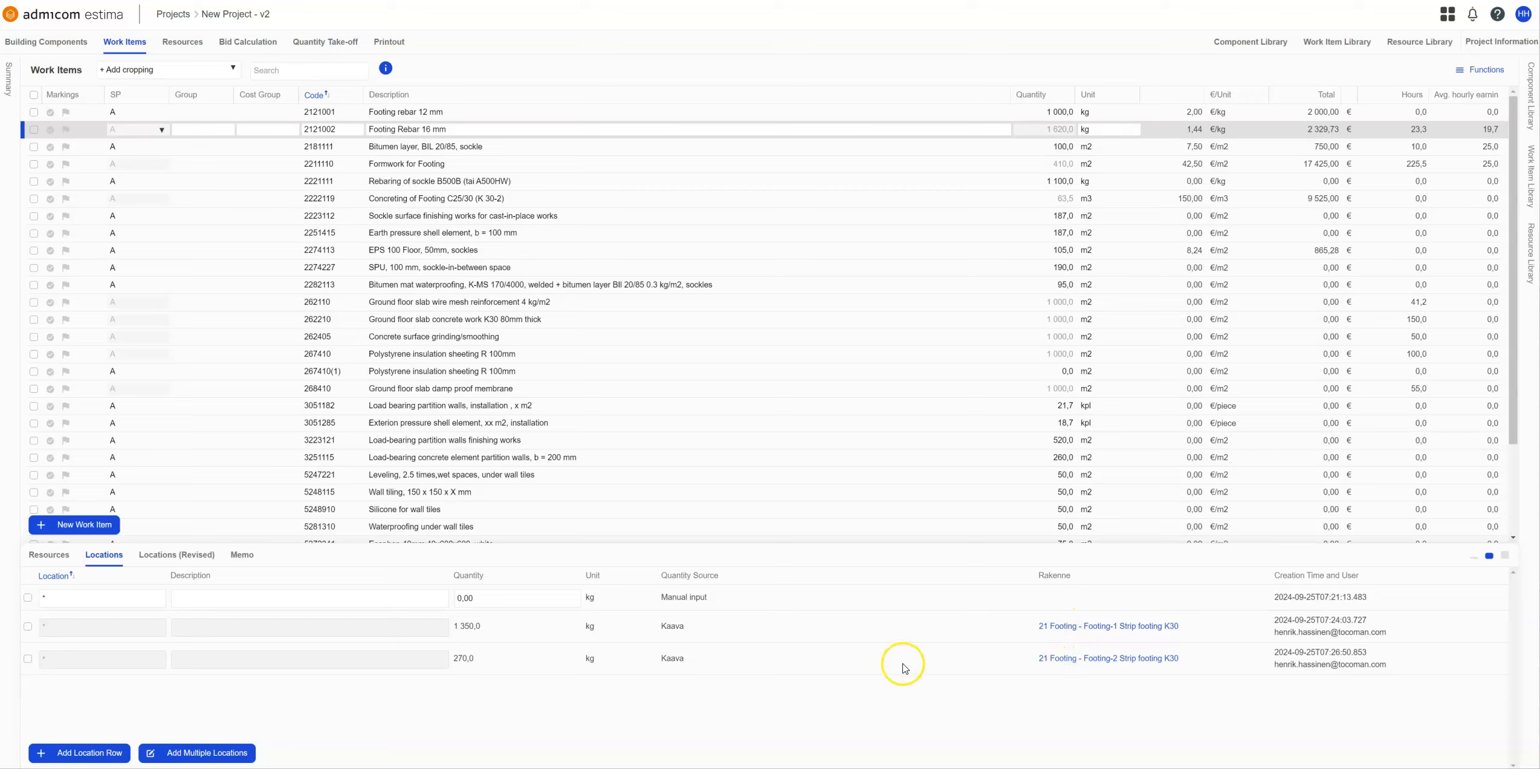
click(344, 628)
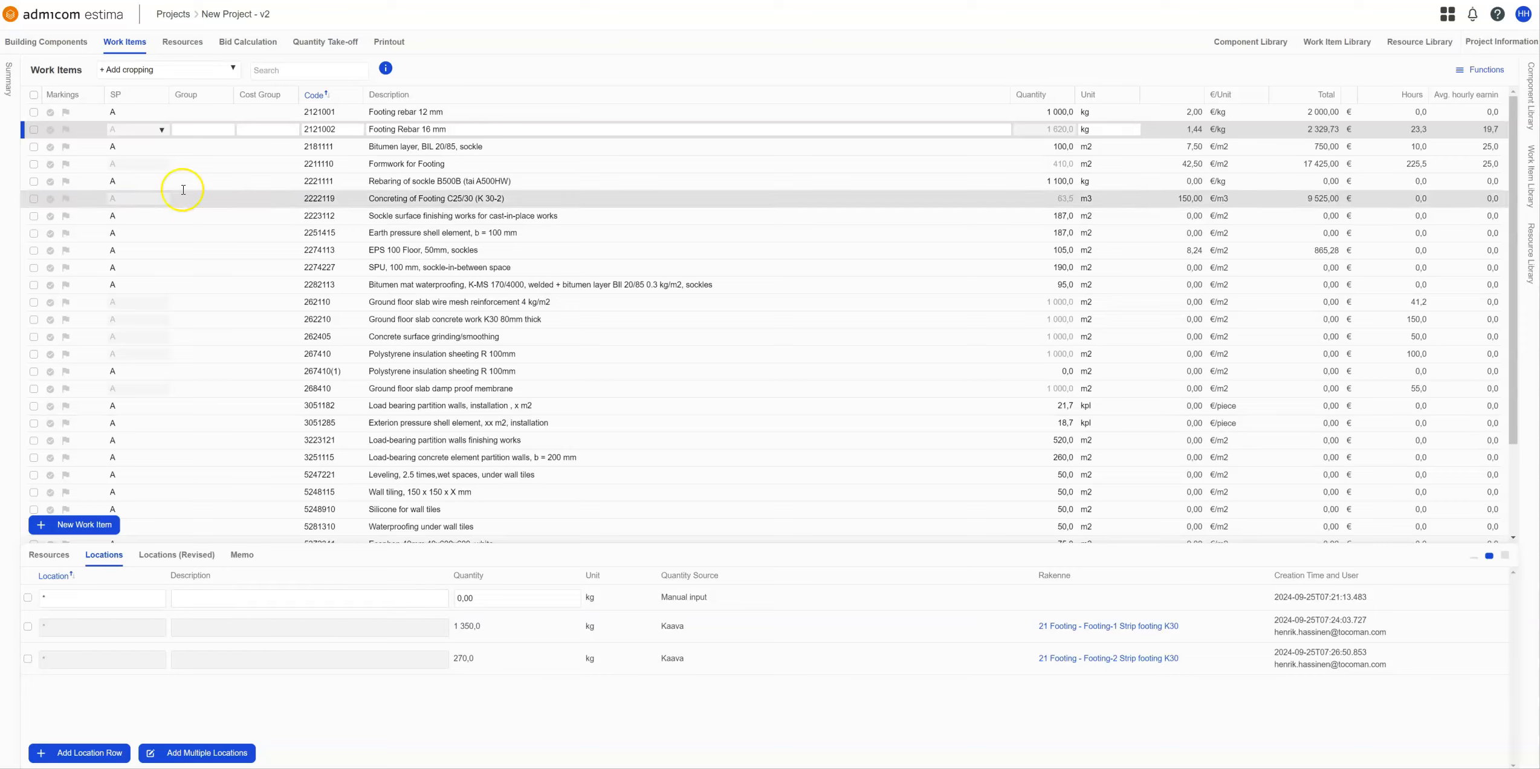
Return to the building components and view the work items and resources of the Footing-1 strip footing
click(60, 41)
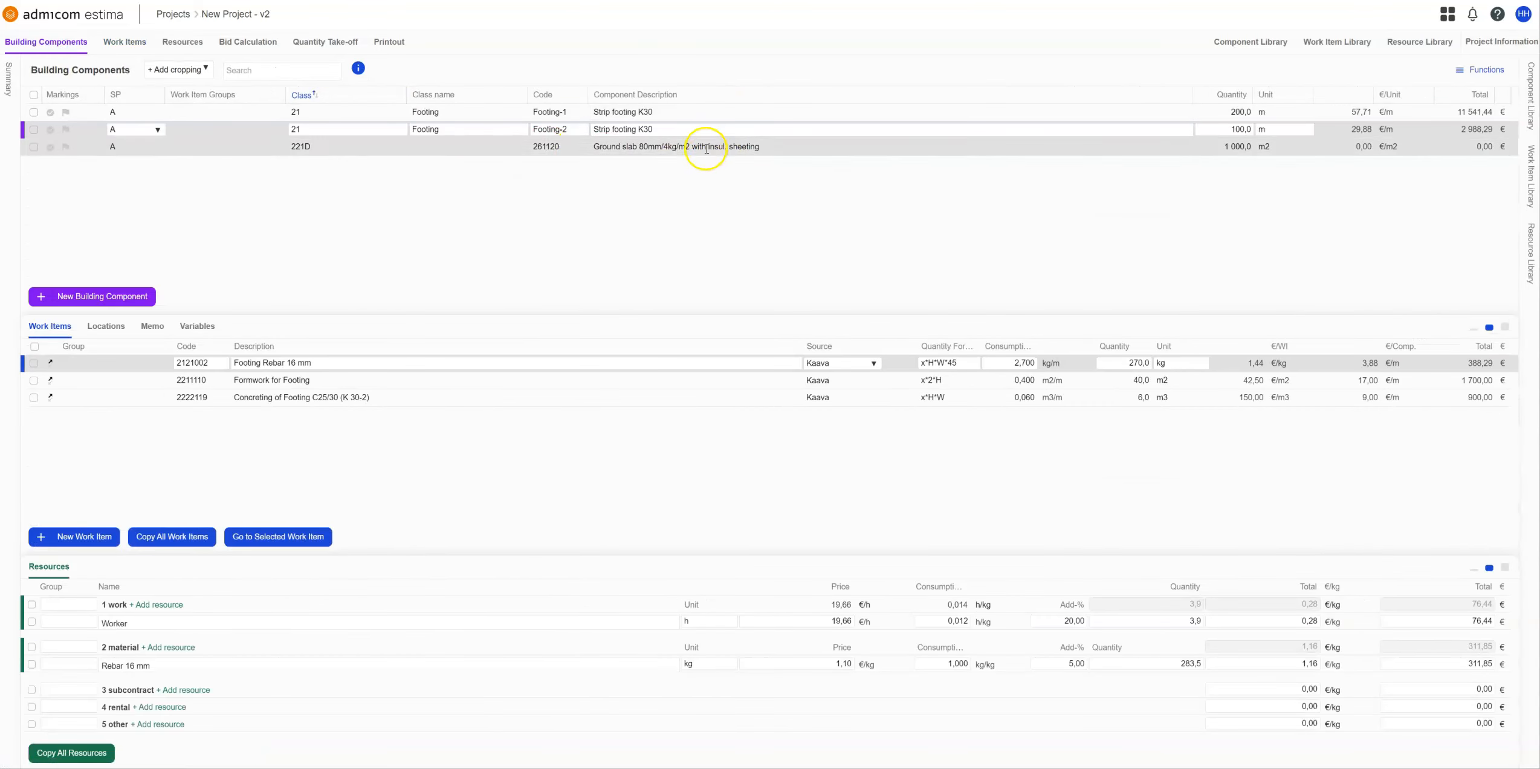
click(734, 115)
click(737, 197)
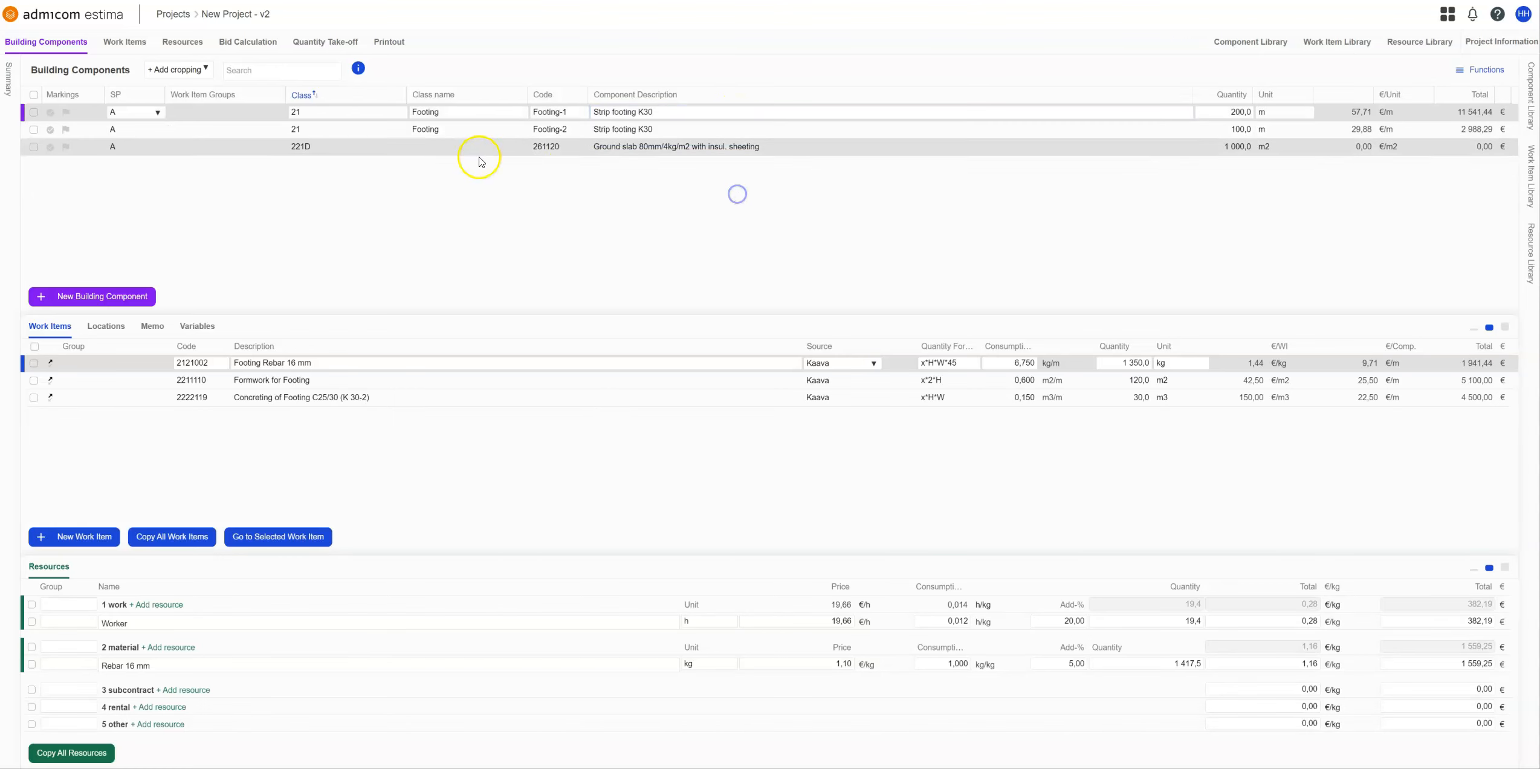